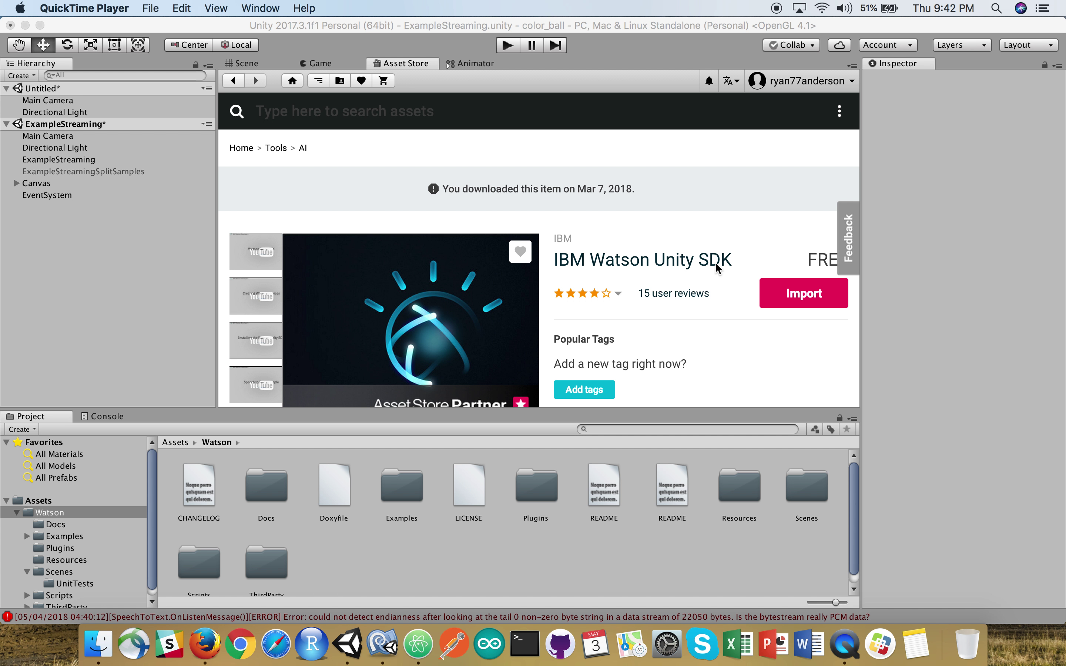
Switch from the Unity editor to Firefox showing the IBM Cloud Watson services catalog.
click(508, 46)
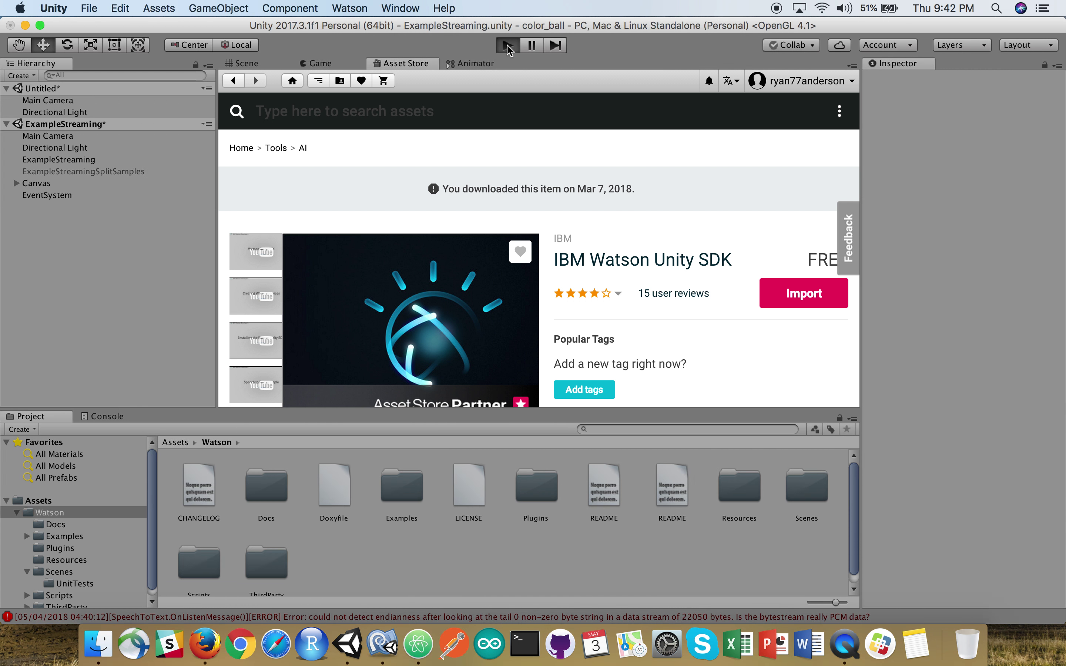
key(super+Tab)
key(super+Tab)
key(super+Tab)
key(super+Tab)
key(super+Tab)
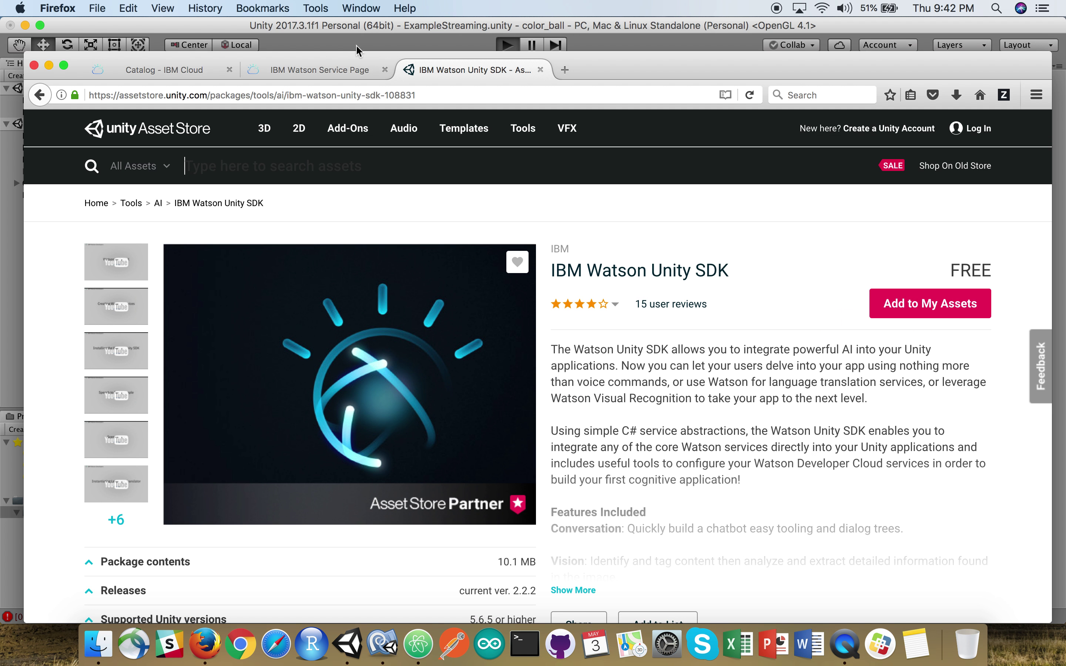
Review the Watson services in the Catalog - IBM Cloud tab, then return to Unity.
click(191, 69)
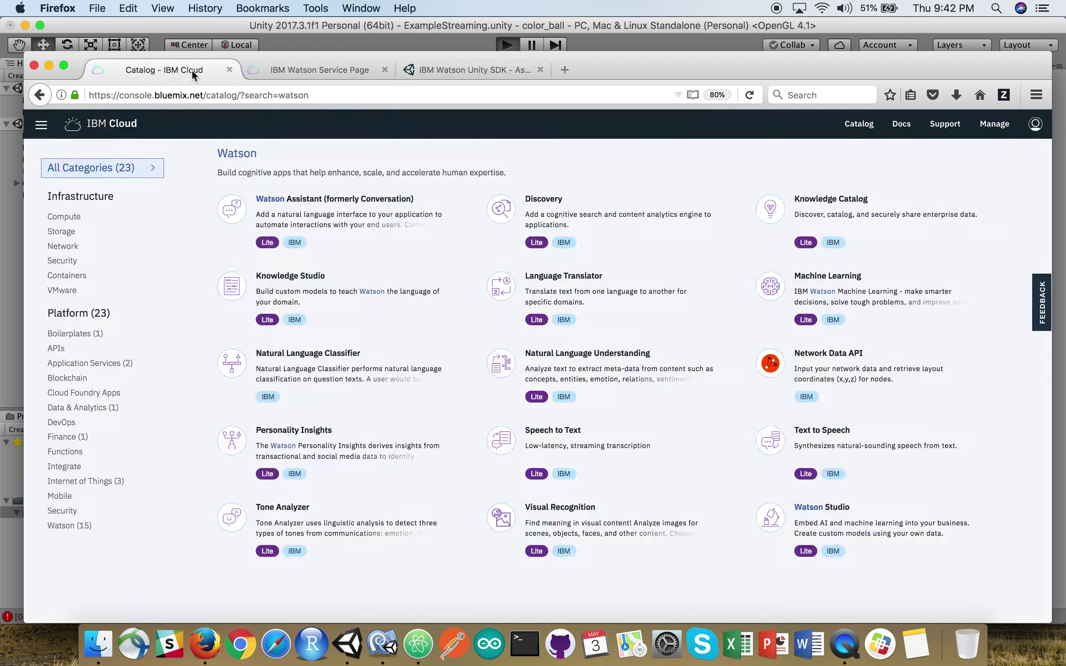
click(373, 33)
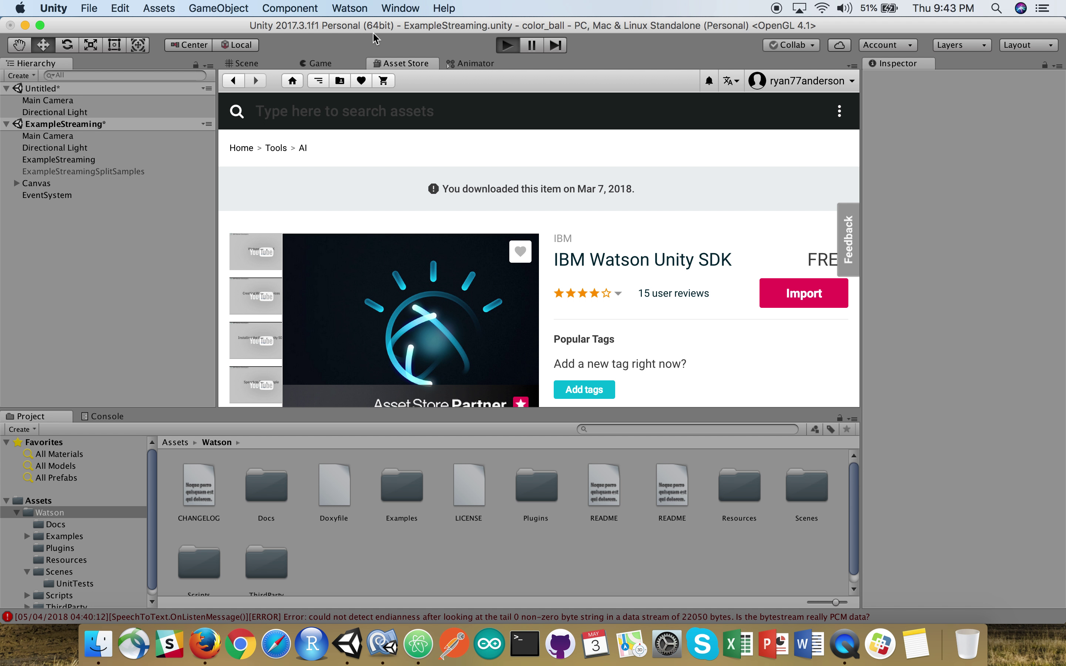
Play the ExampleStreaming scene to test Watson Speech to Text interim transcription.
key(super+p)
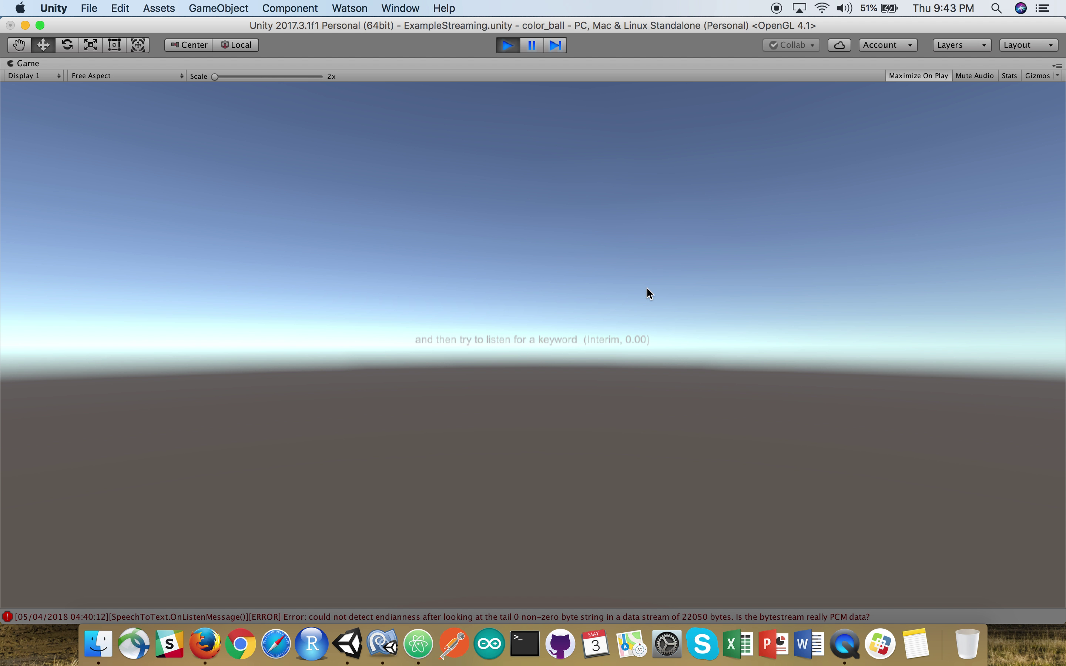
Stop Play mode and add a Plane via GameObject > 3D Object in the Scene view.
click(509, 51)
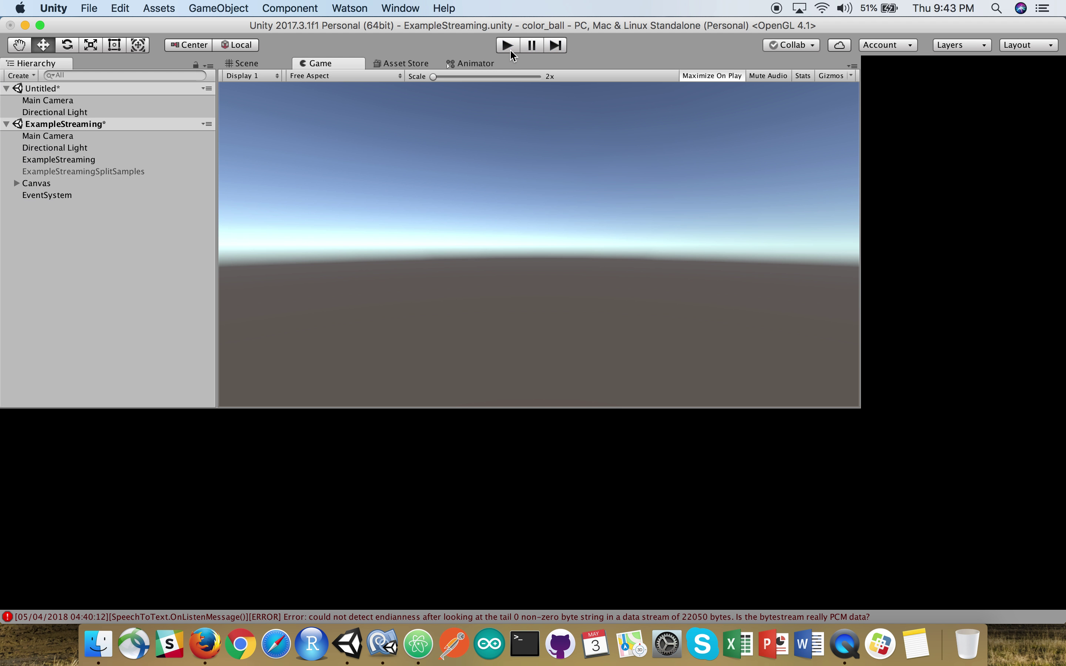
click(236, 65)
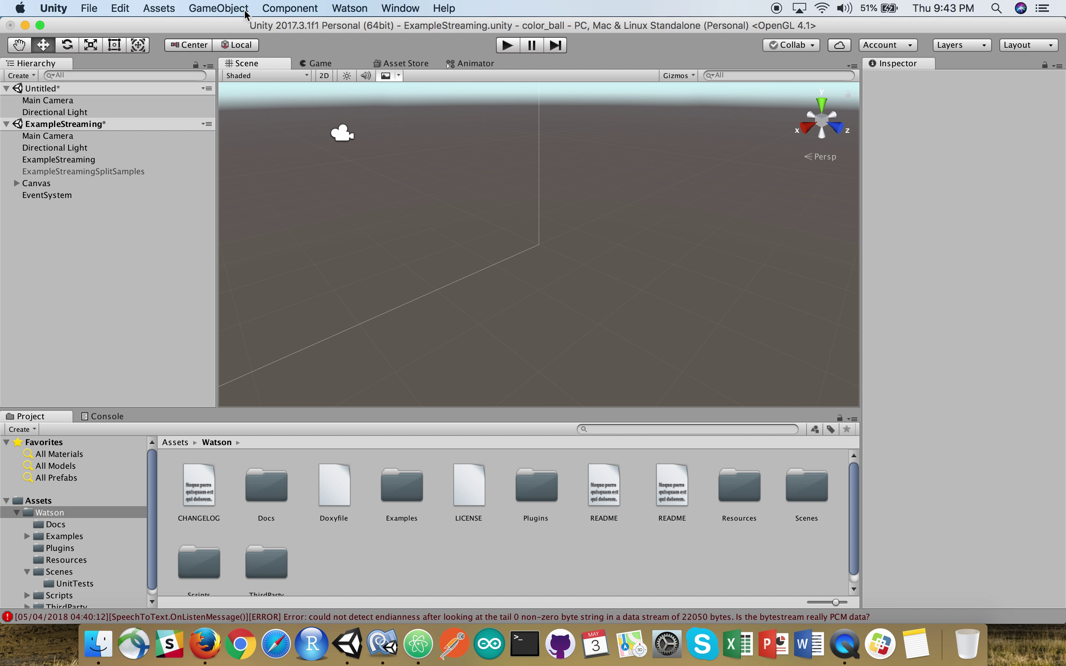
click(212, 7)
mouse_move(302, 59)
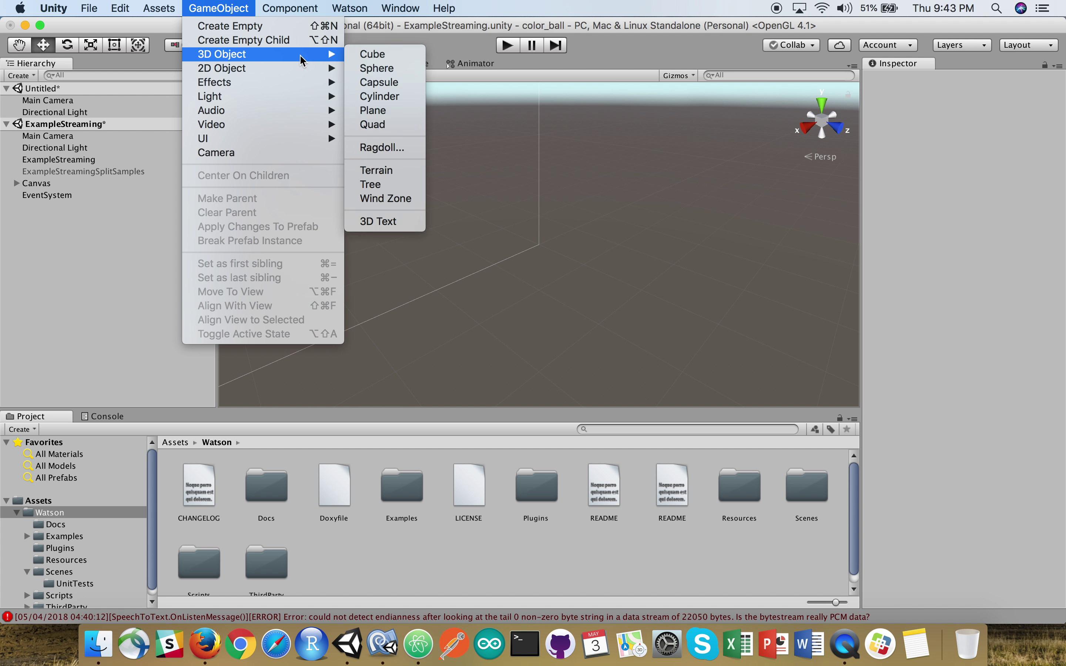
click(373, 110)
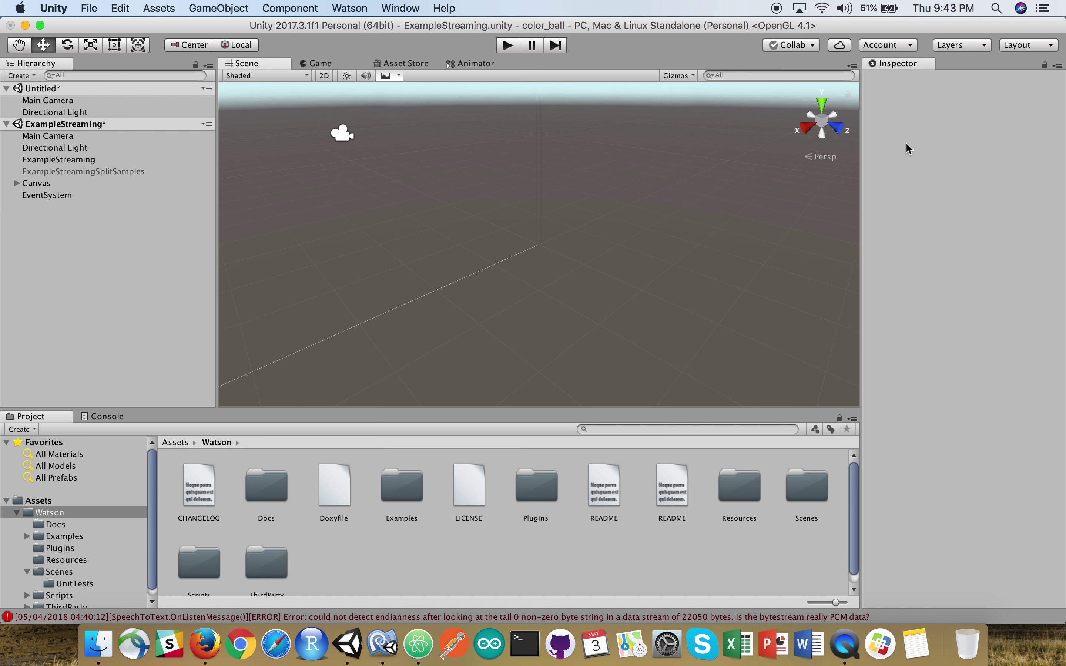
Scale the plane to 10, 10, 10 and set its Position Y to -5.
click(940, 152)
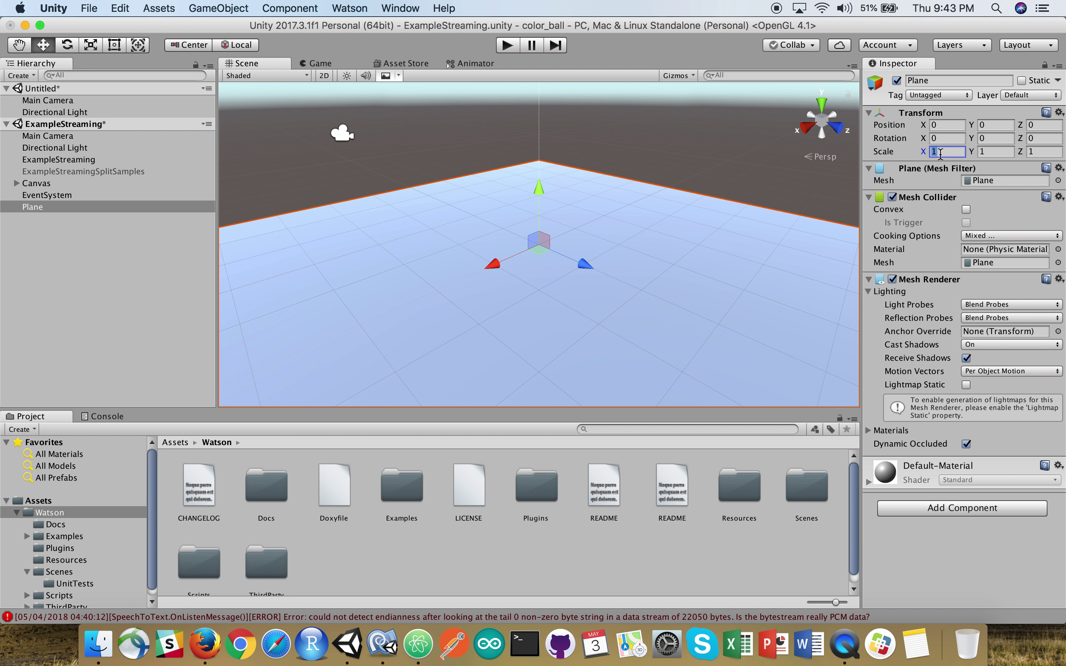
text(0)
key(Tab)
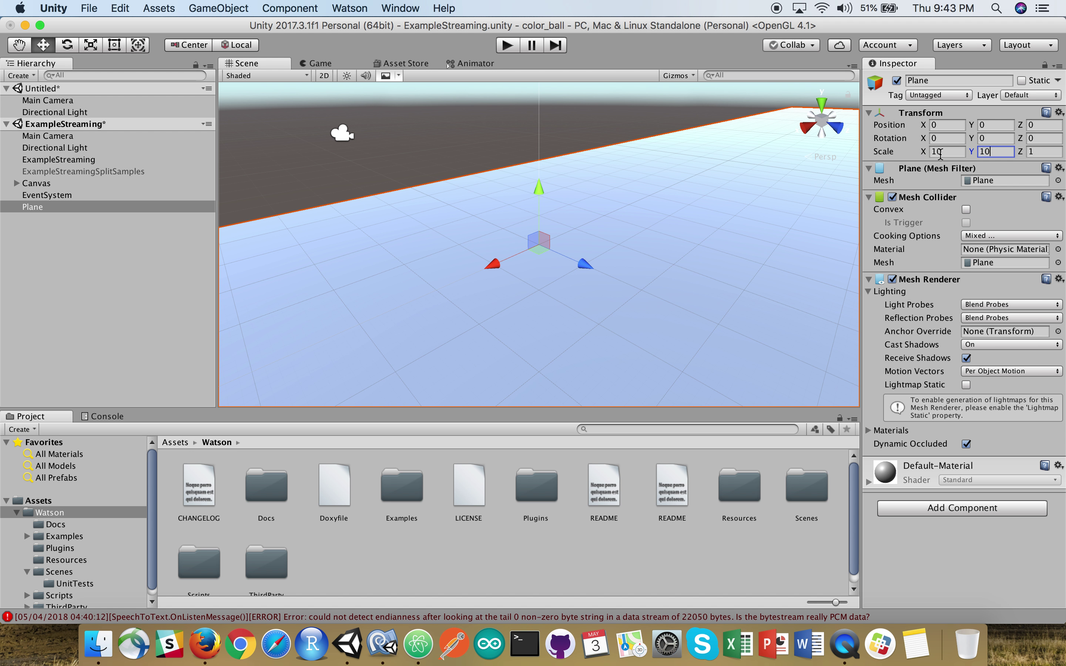
key(Tab)
text(10)
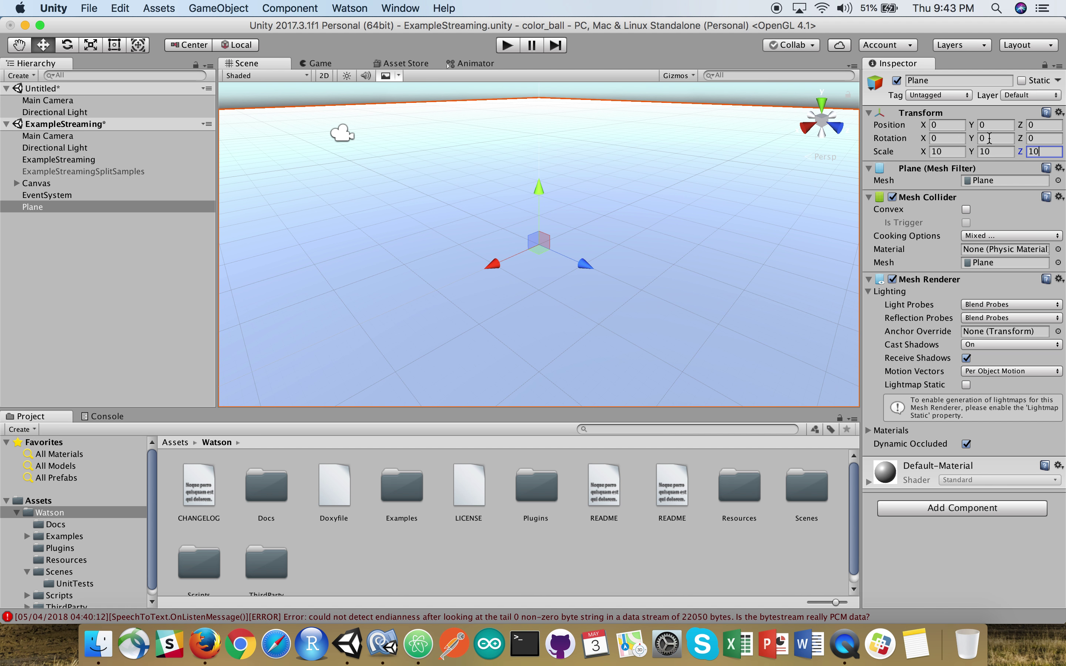
click(989, 126)
text(-5)
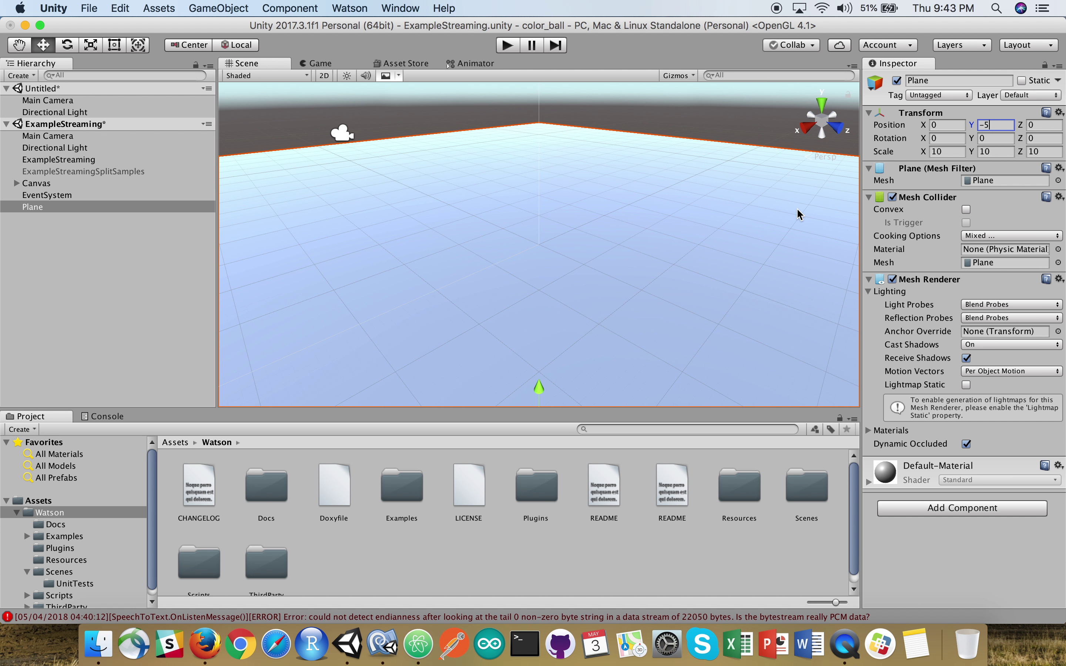
Add a Sphere at the origin, then reselect ExampleStreaming in the Hierarchy.
click(219, 8)
mouse_move(219, 55)
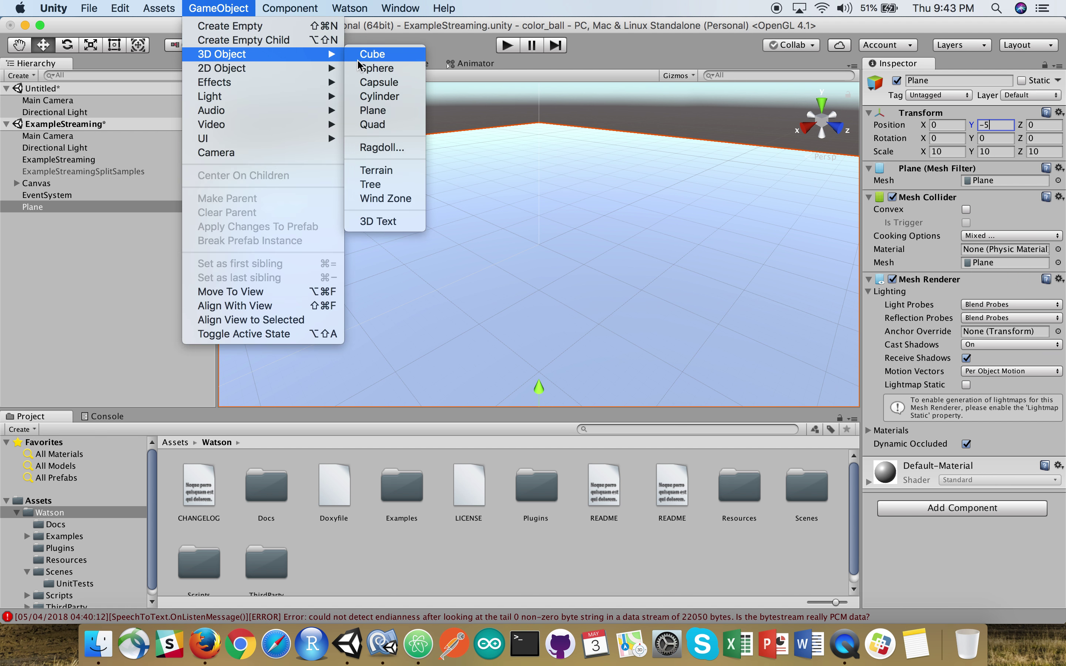
click(373, 68)
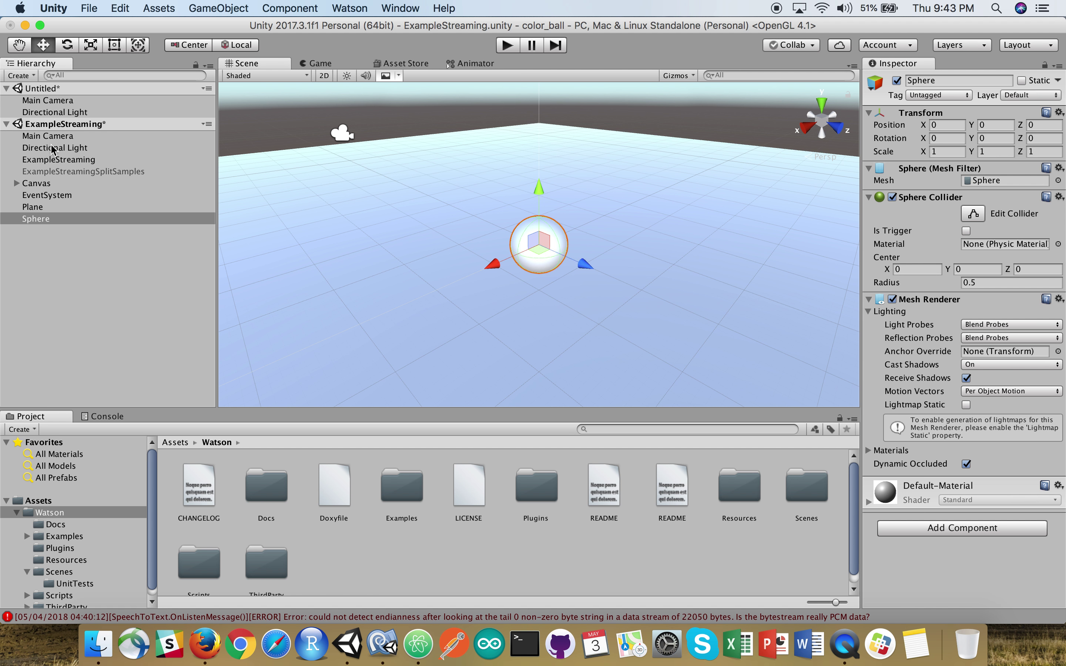
click(39, 208)
click(60, 162)
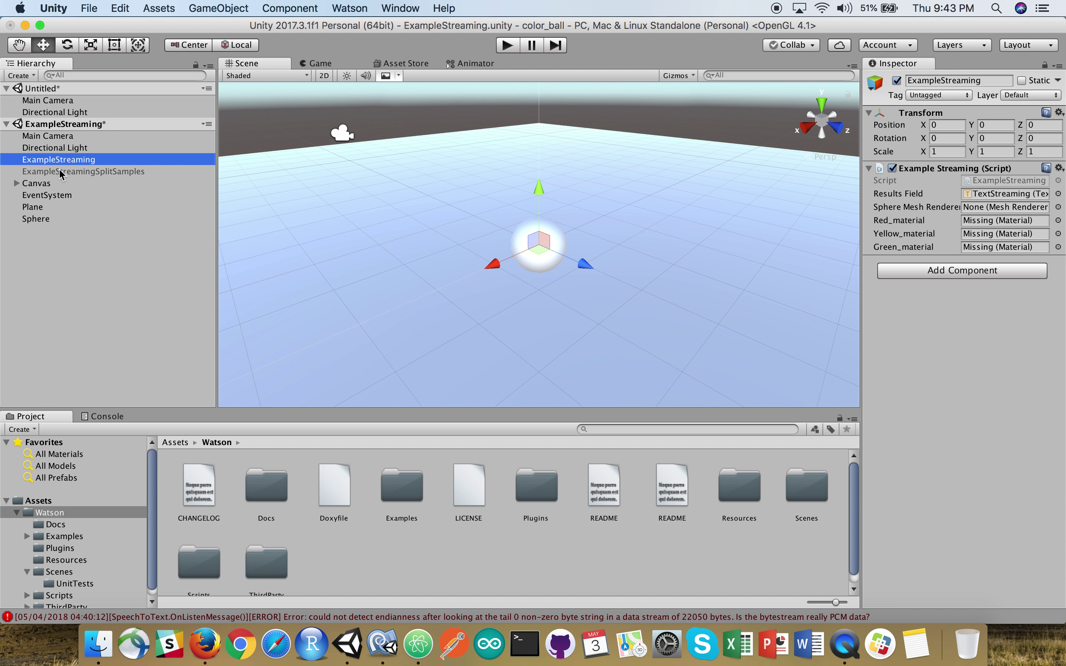
key(super+Tab)
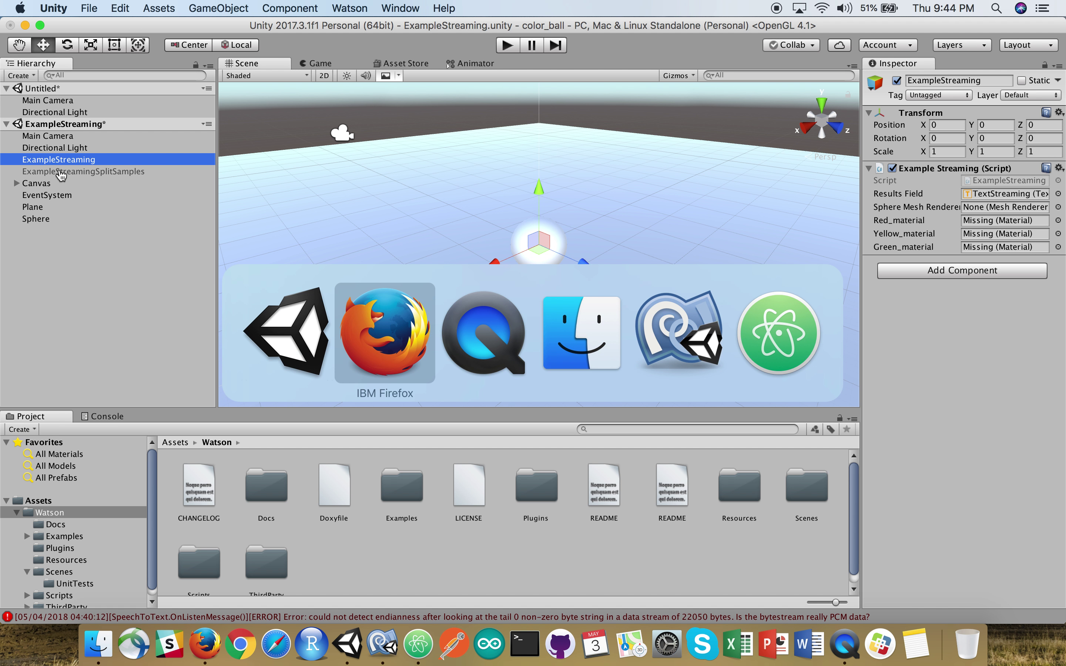
key(super+Tab)
key(super+Tab)
key(super+Tab)
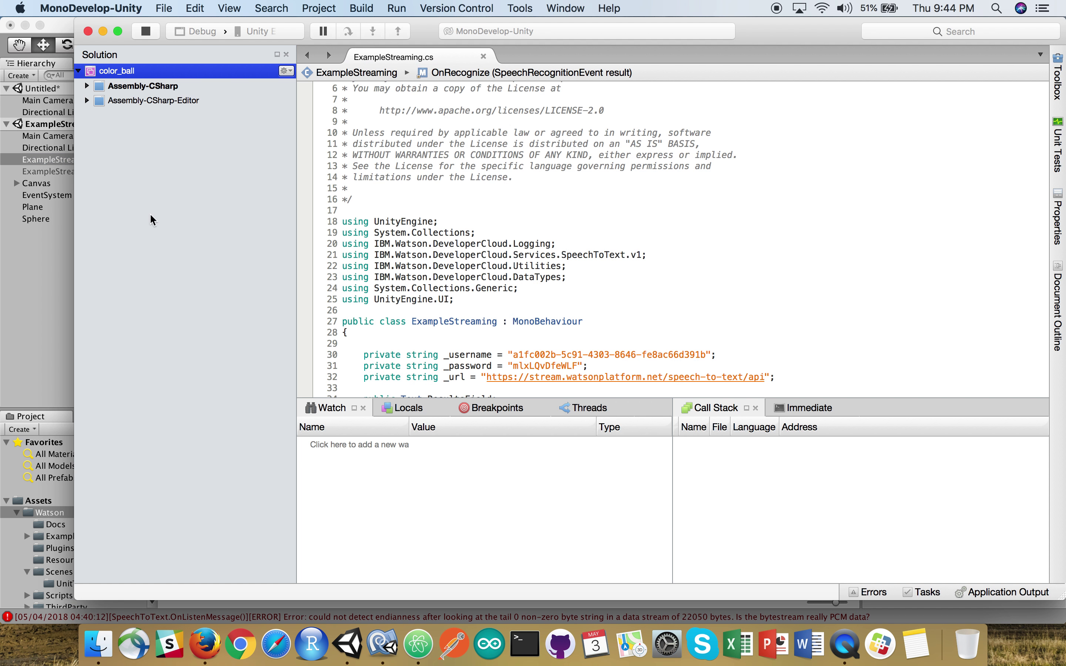
scroll(431, 321, down, 3)
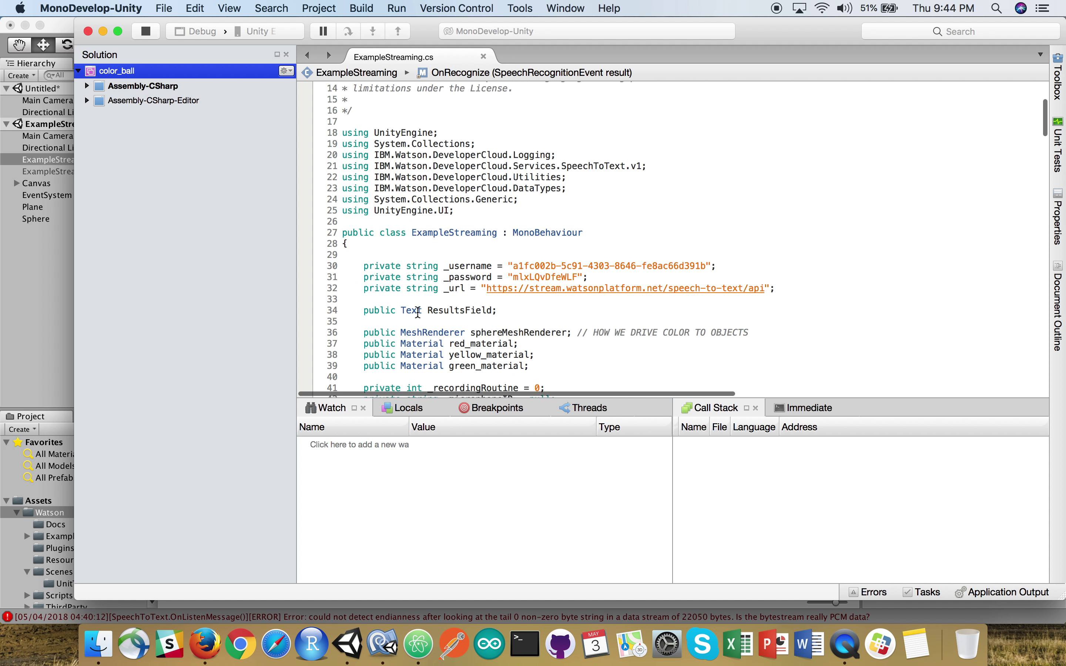
drag(334, 295, 337, 264)
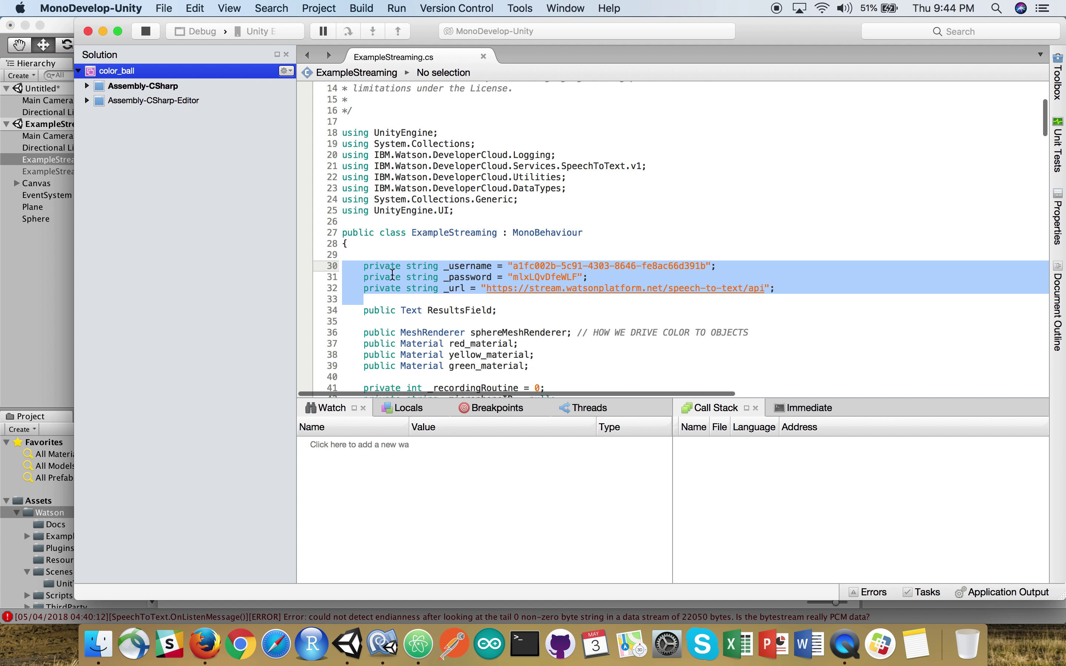
scroll(461, 326, down, 3)
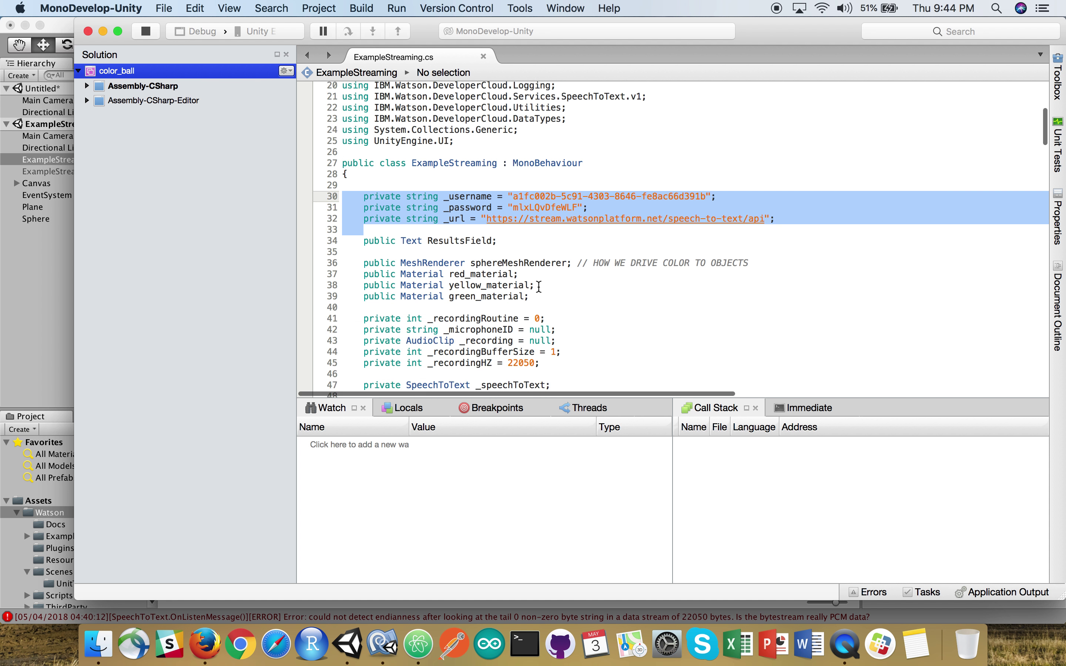
drag(489, 307, 347, 263)
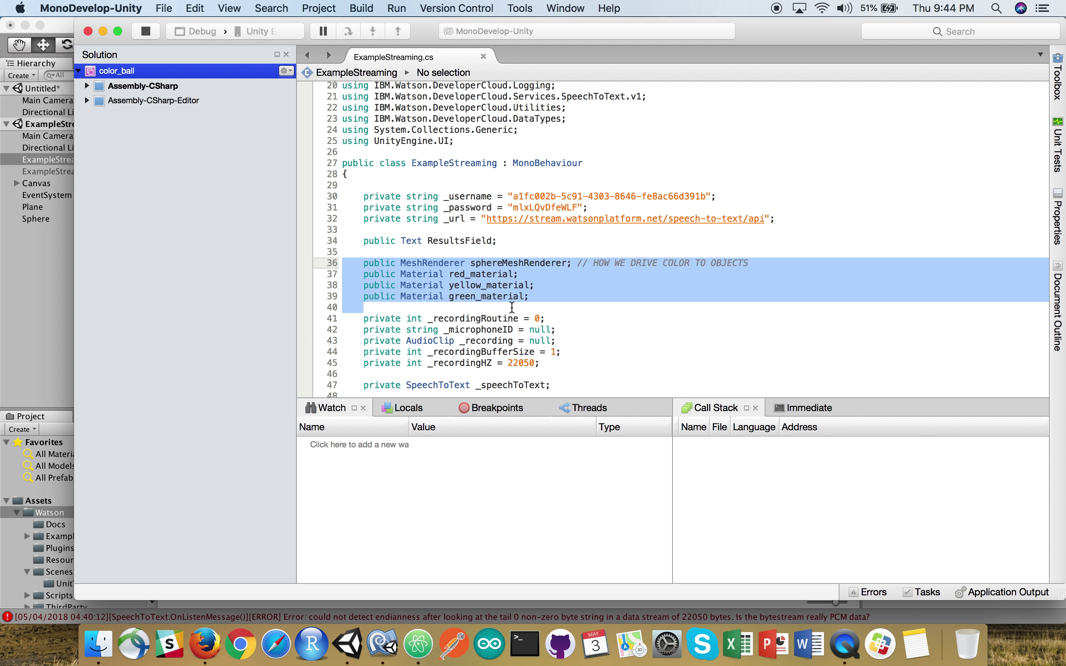
click(504, 286)
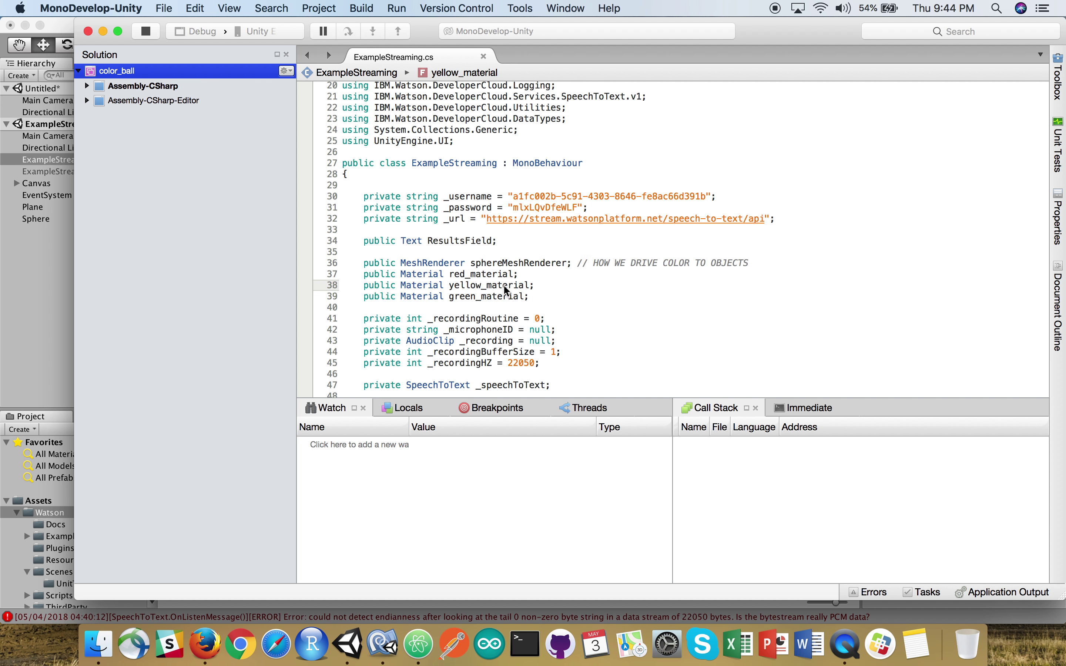
click(46, 245)
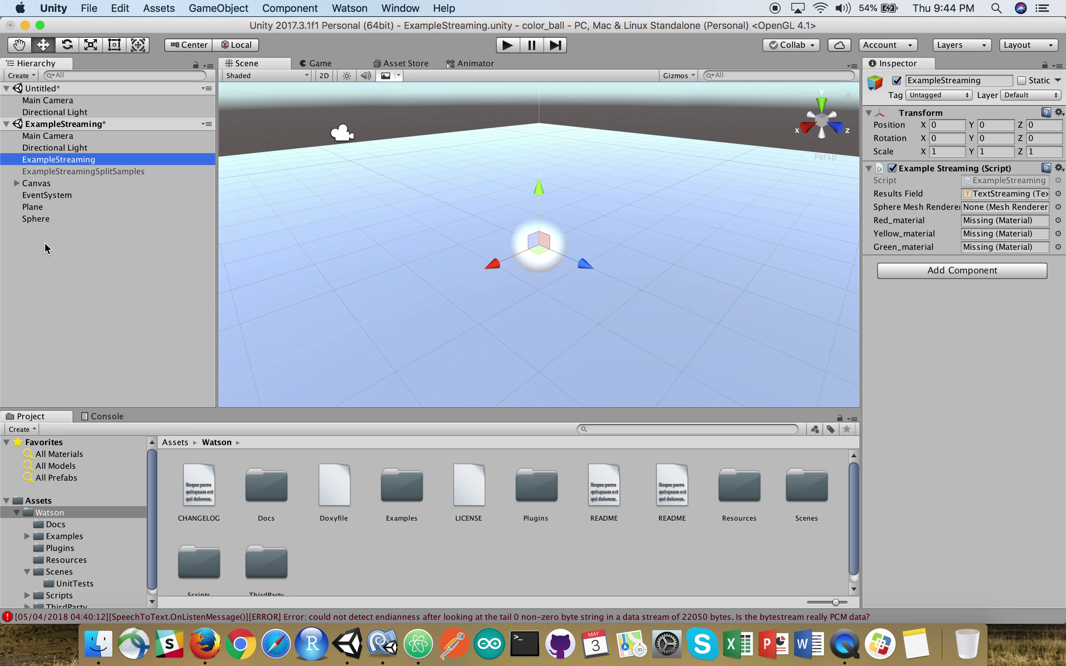
Create a new material in the top-level Assets folder named red_material.
click(94, 160)
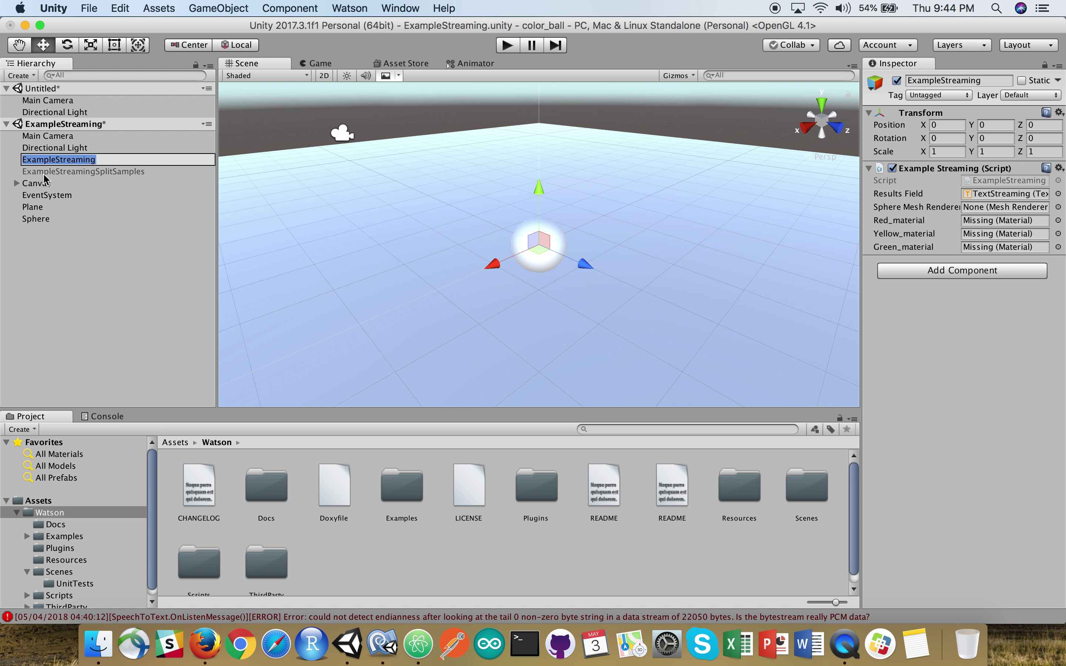
click(48, 148)
click(47, 163)
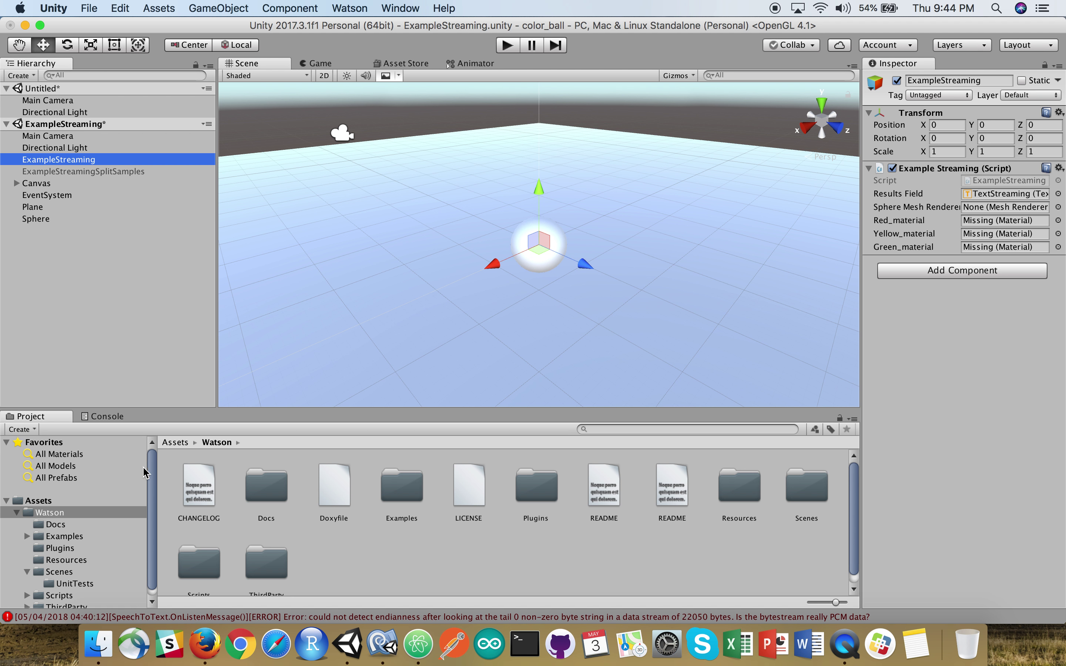
click(175, 442)
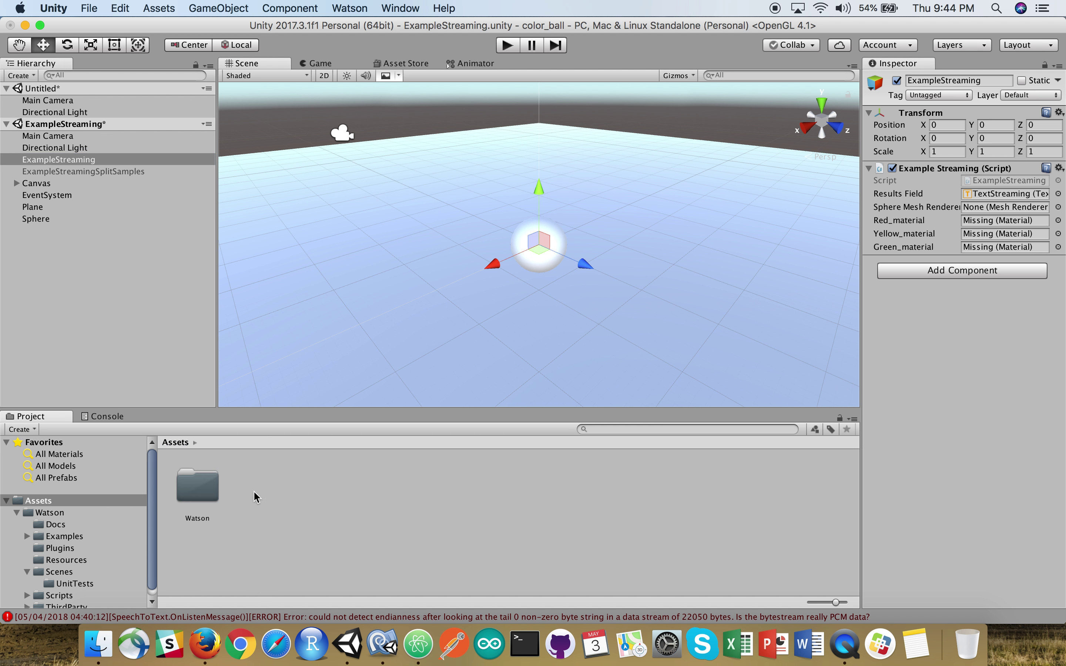
right_click(273, 505)
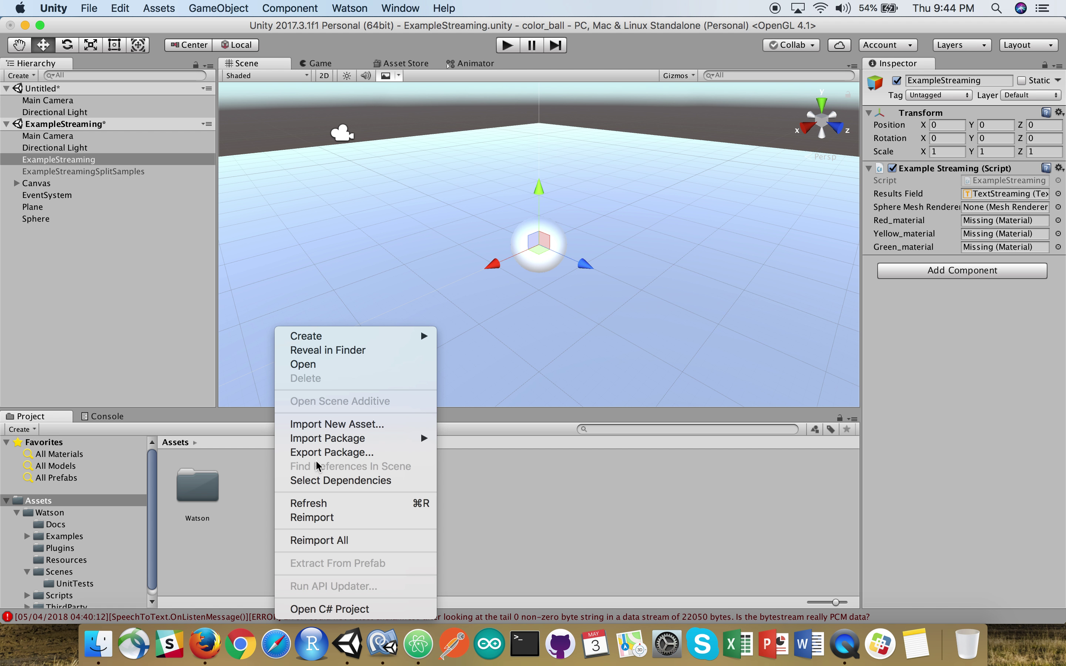
mouse_move(377, 342)
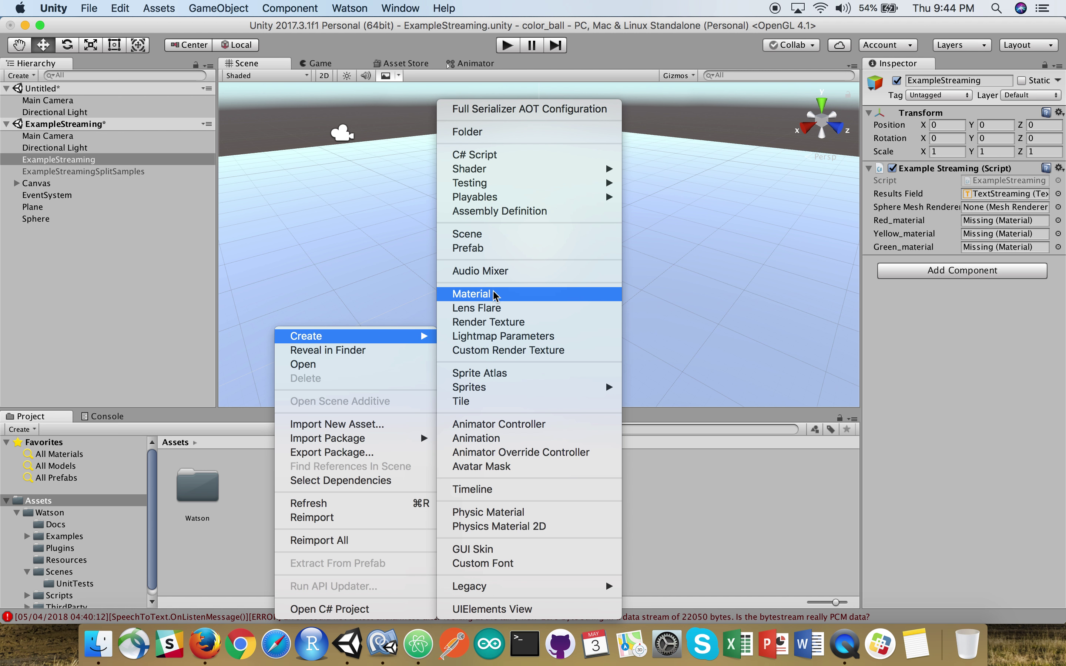
click(471, 294)
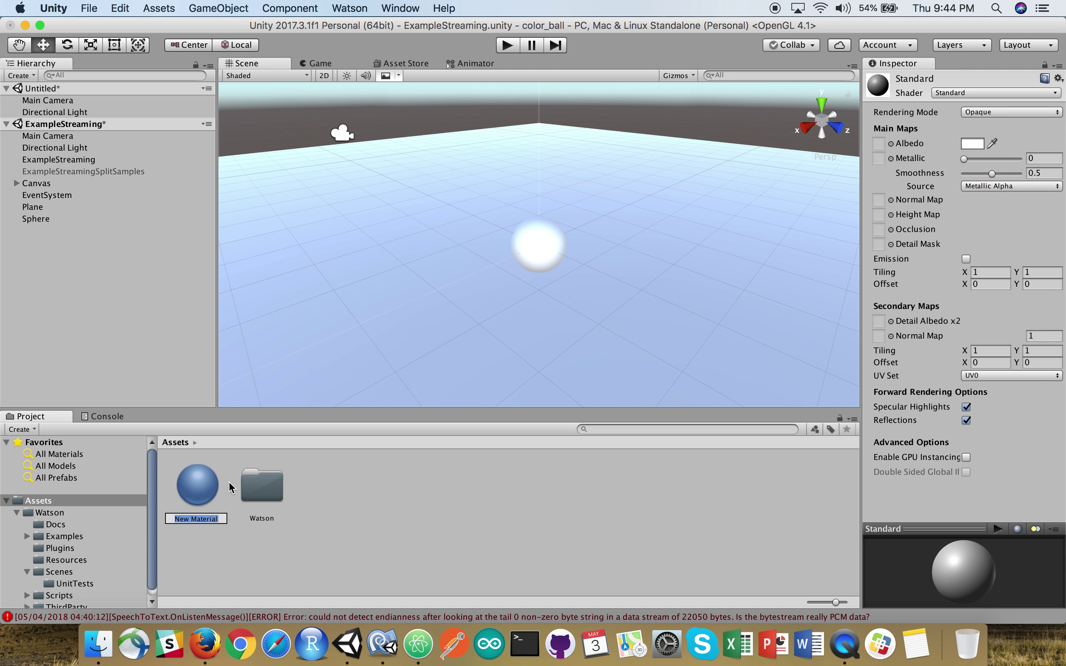
text(red_material)
key(Return)
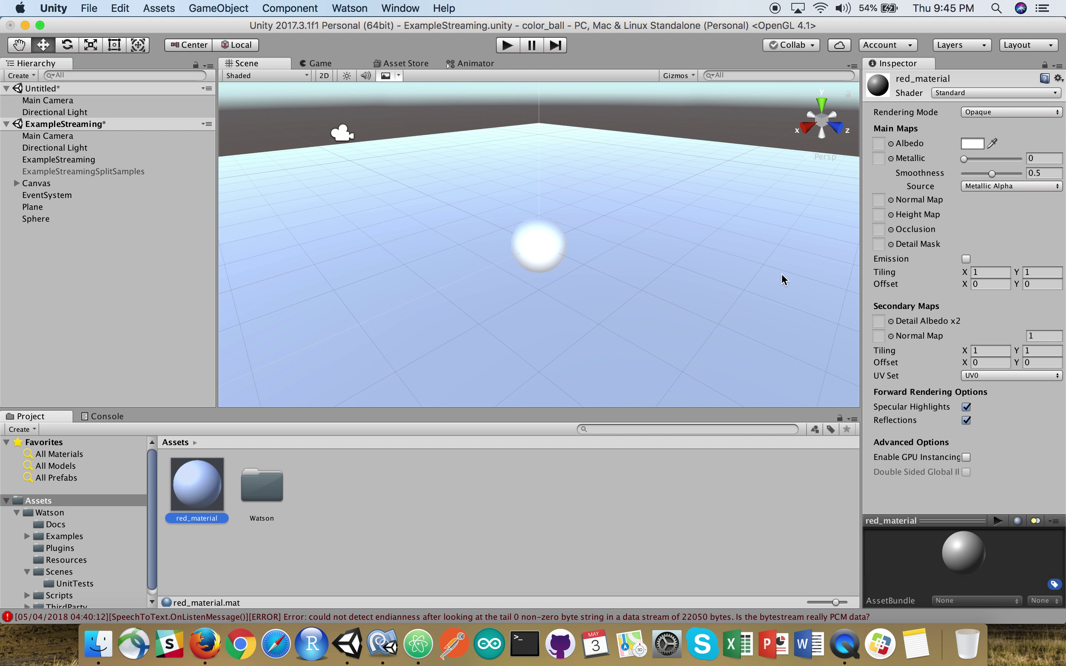
Set red_material's albedo to red (E80C0CFF) and its metallic value to 0.53.
click(972, 143)
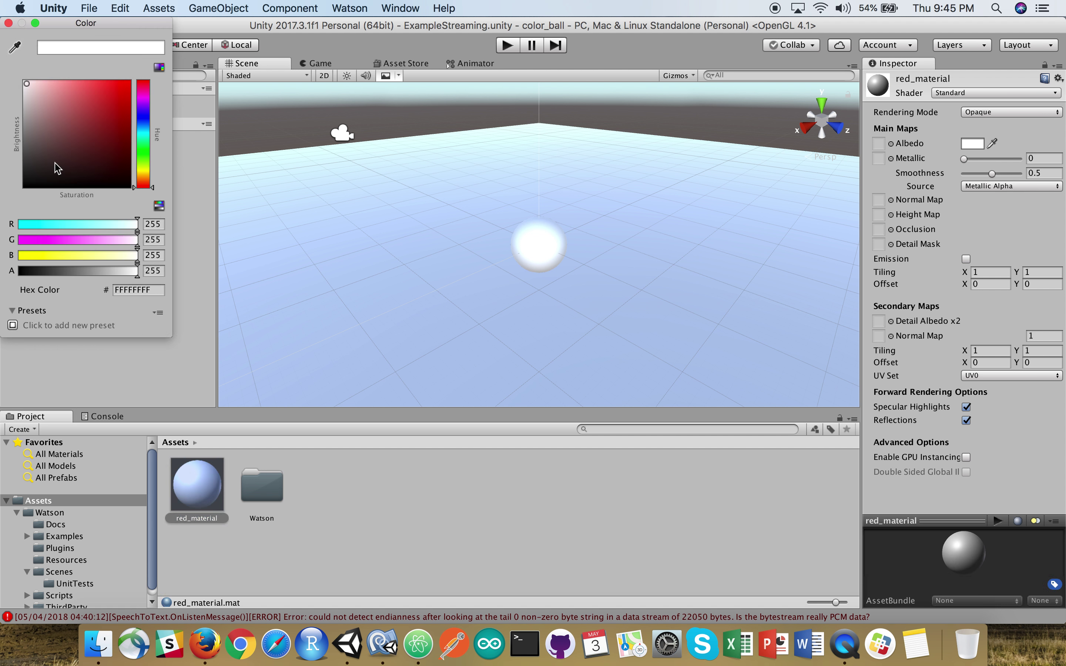
drag(103, 94, 123, 97)
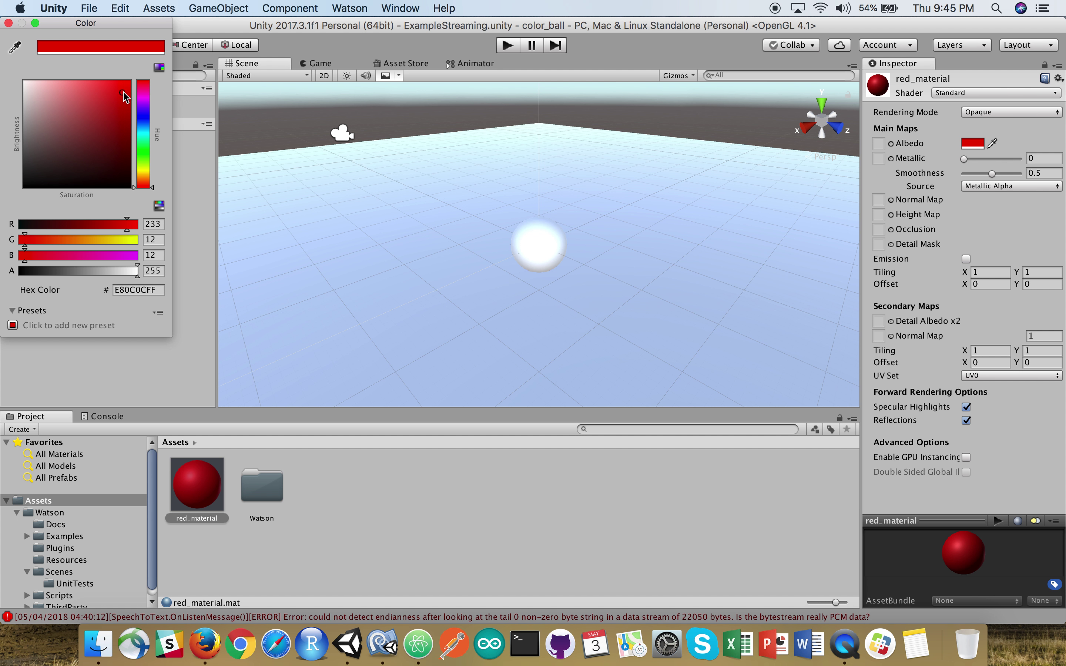
click(958, 164)
drag(962, 161, 994, 163)
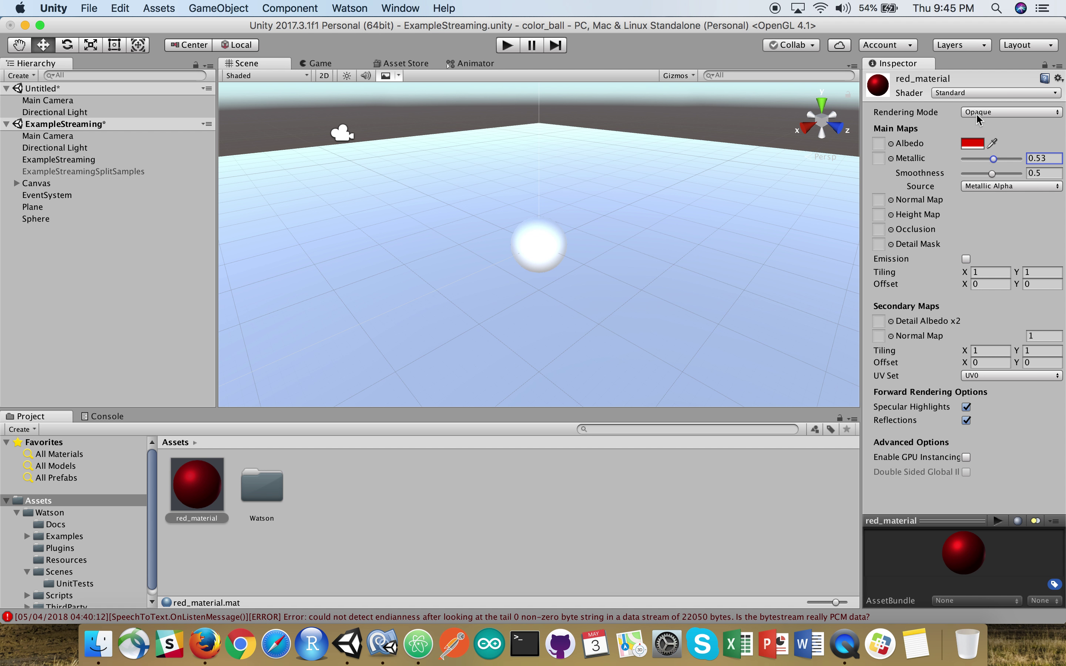
click(360, 528)
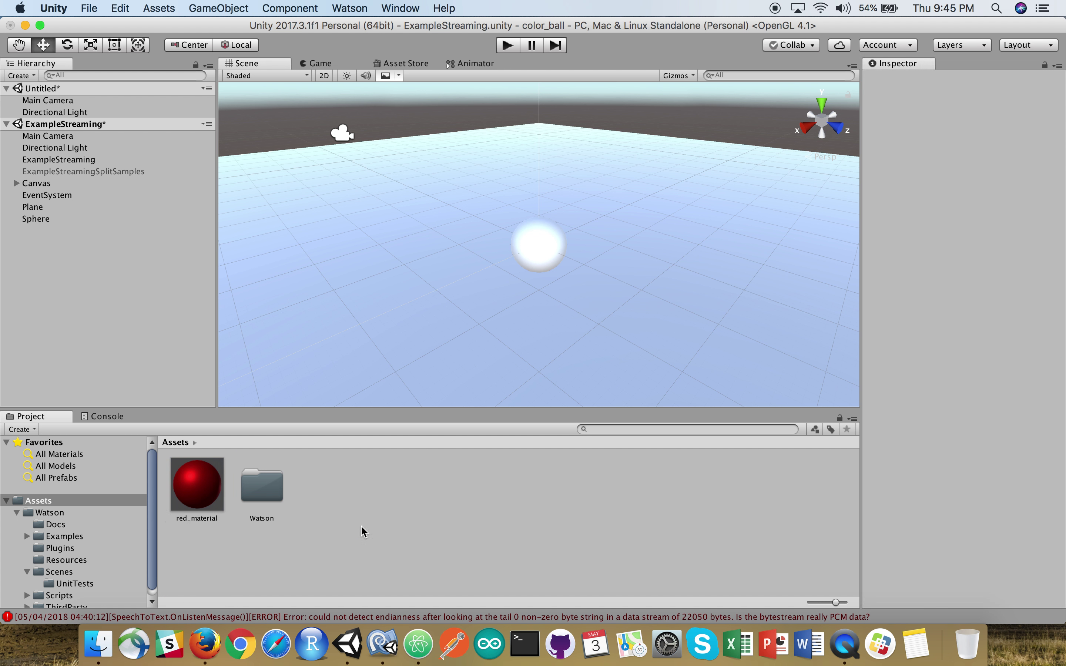
right_click(361, 531)
Create another material in Assets named yellow_material.
mouse_move(488, 342)
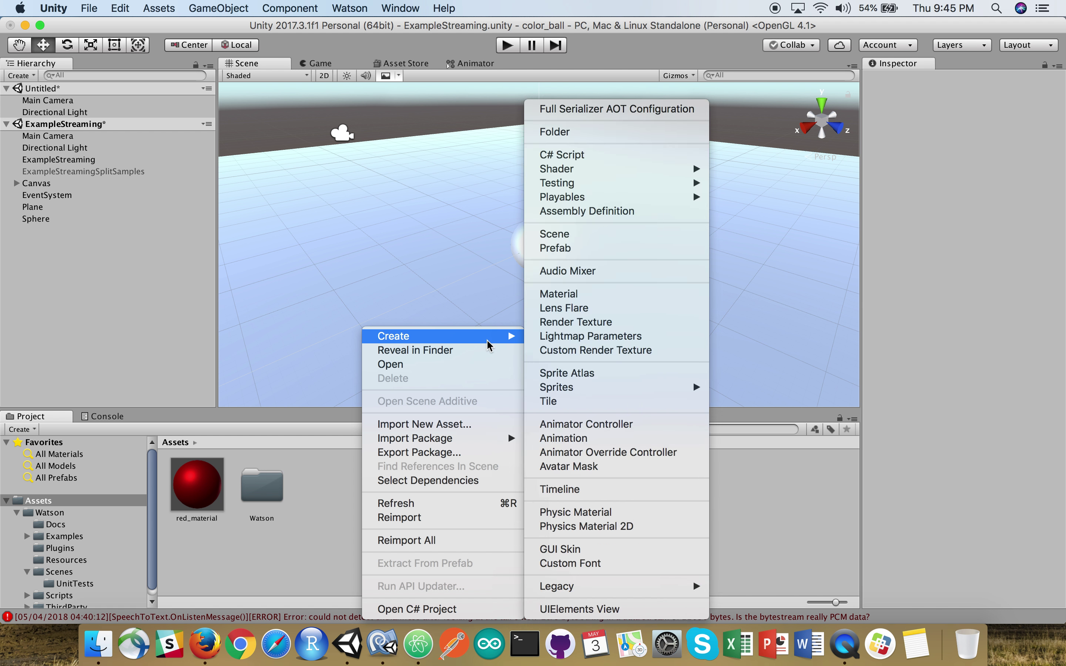
click(578, 293)
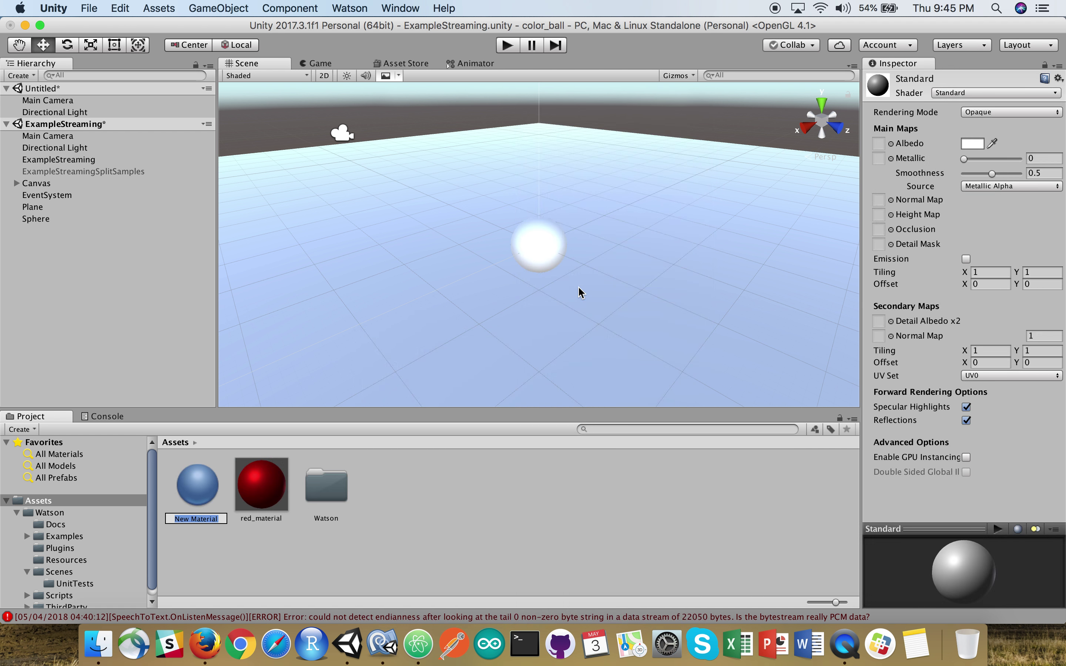
text(yellow_material)
key(Return)
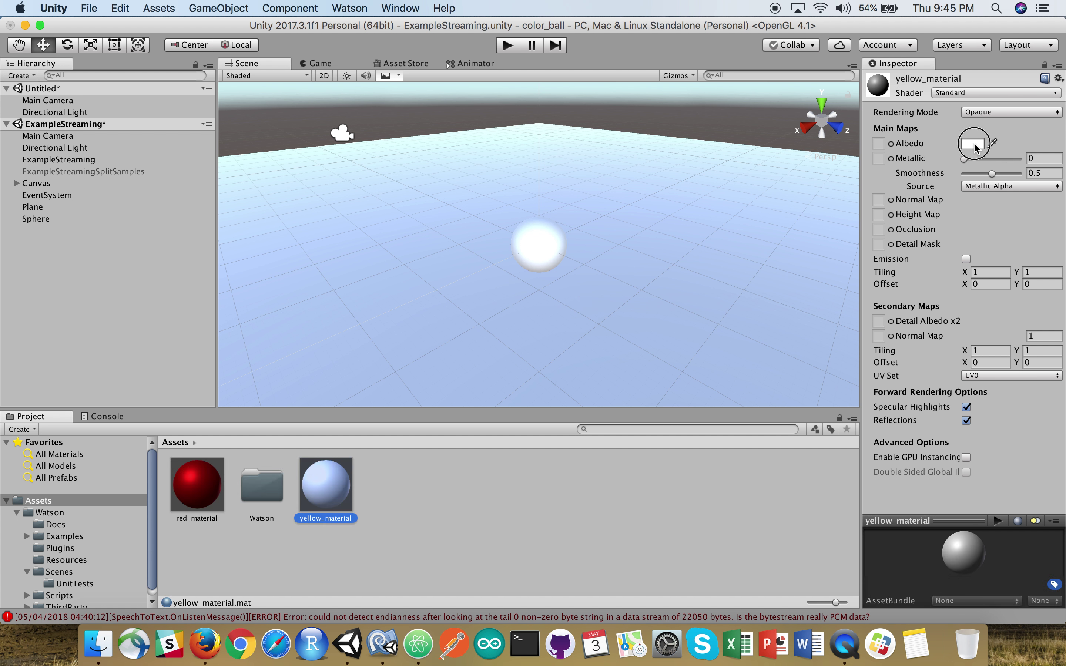
Give yellow_material a bright yellow albedo (F3FD49FF), metallic 0.7 and smoothness 0.3.
click(972, 144)
click(143, 169)
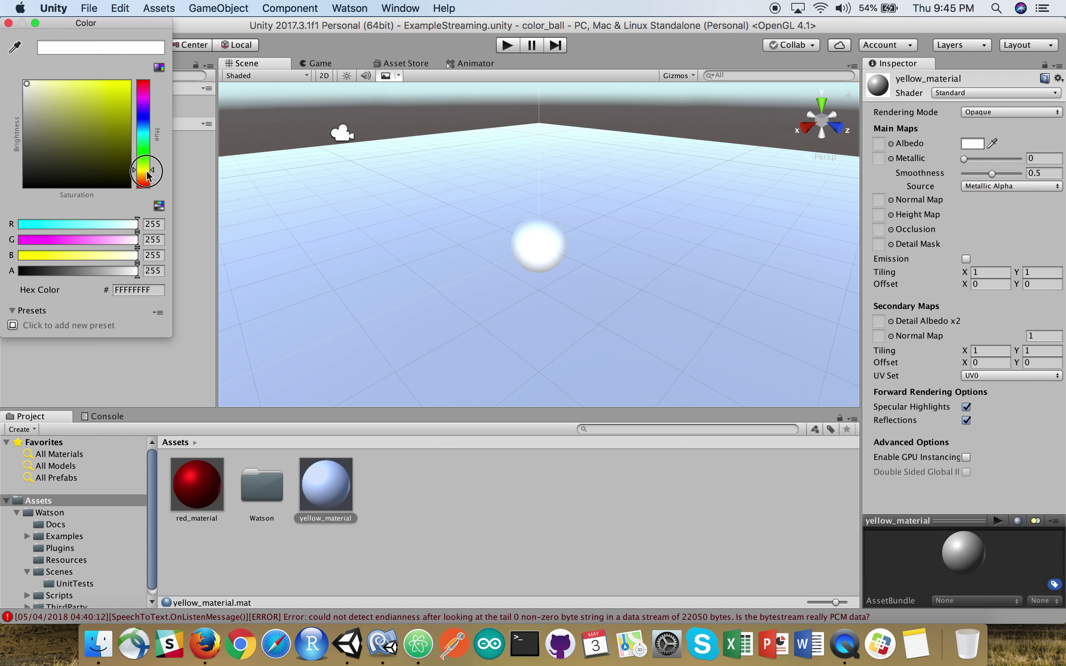
click(128, 117)
drag(127, 116, 86, 91)
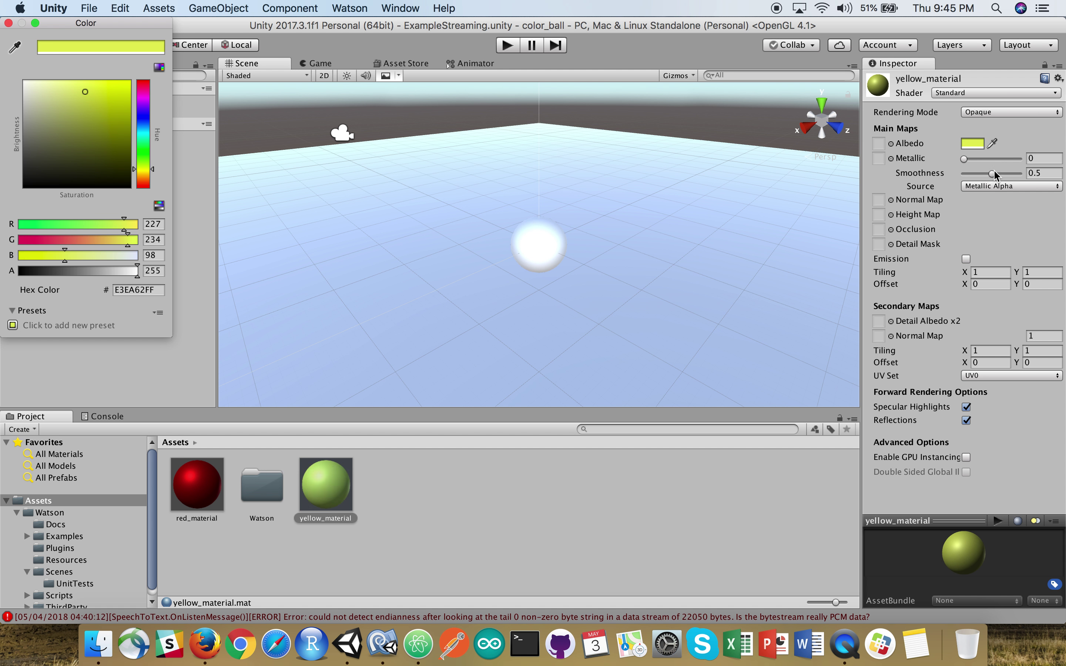
mouse_move(996, 173)
mouse_down()
mouse_move(980, 174)
mouse_move(1019, 159)
mouse_move(1002, 160)
mouse_up()
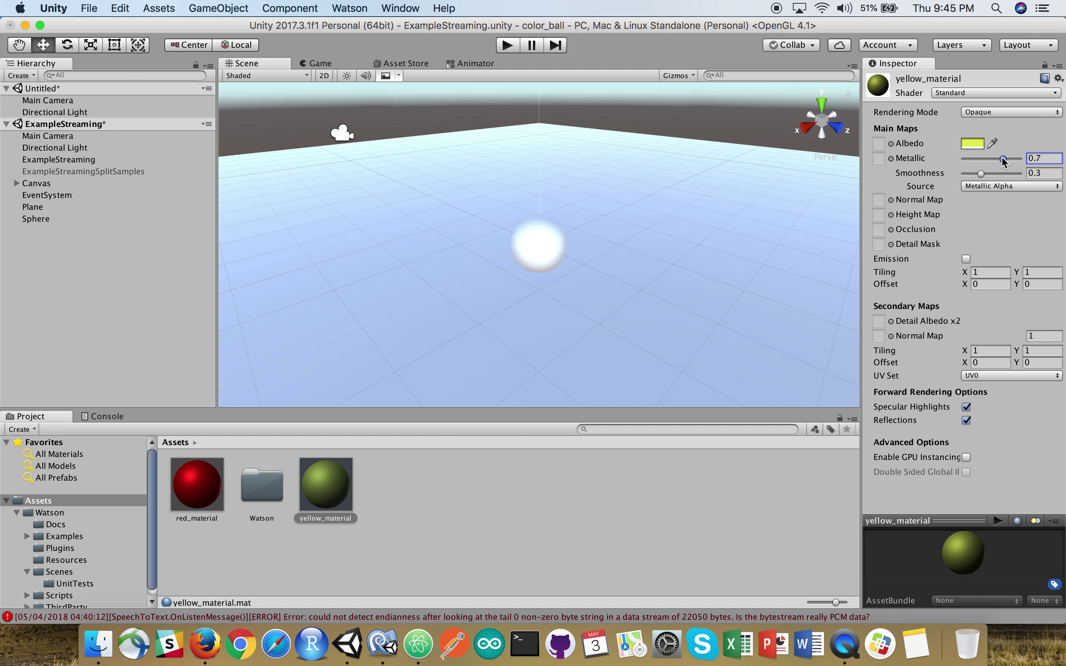
click(971, 143)
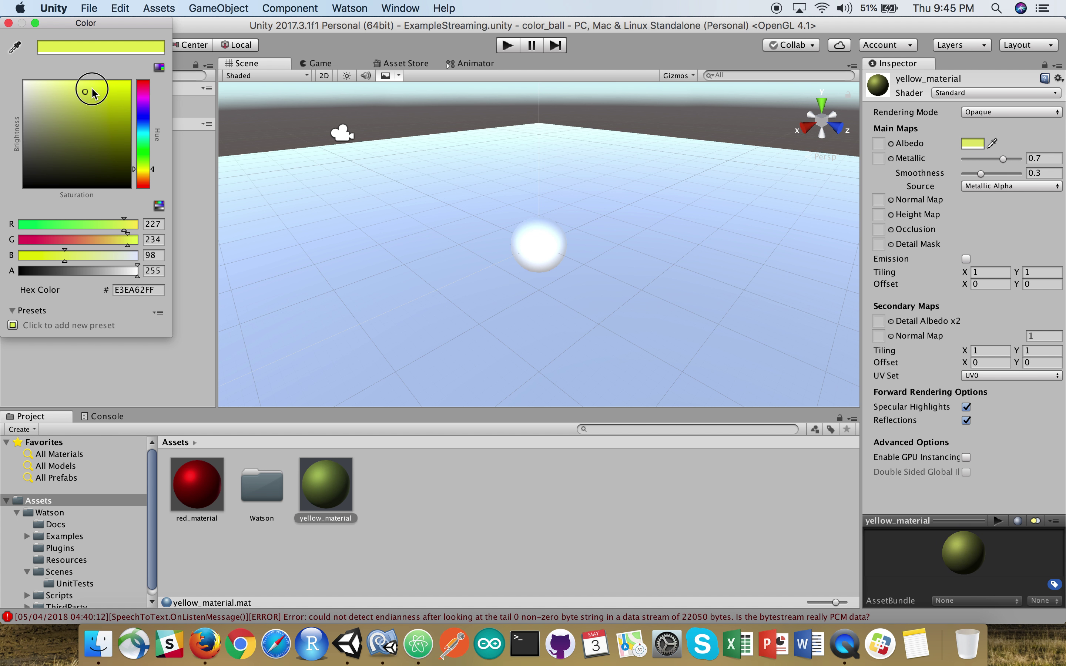
click(75, 94)
click(100, 90)
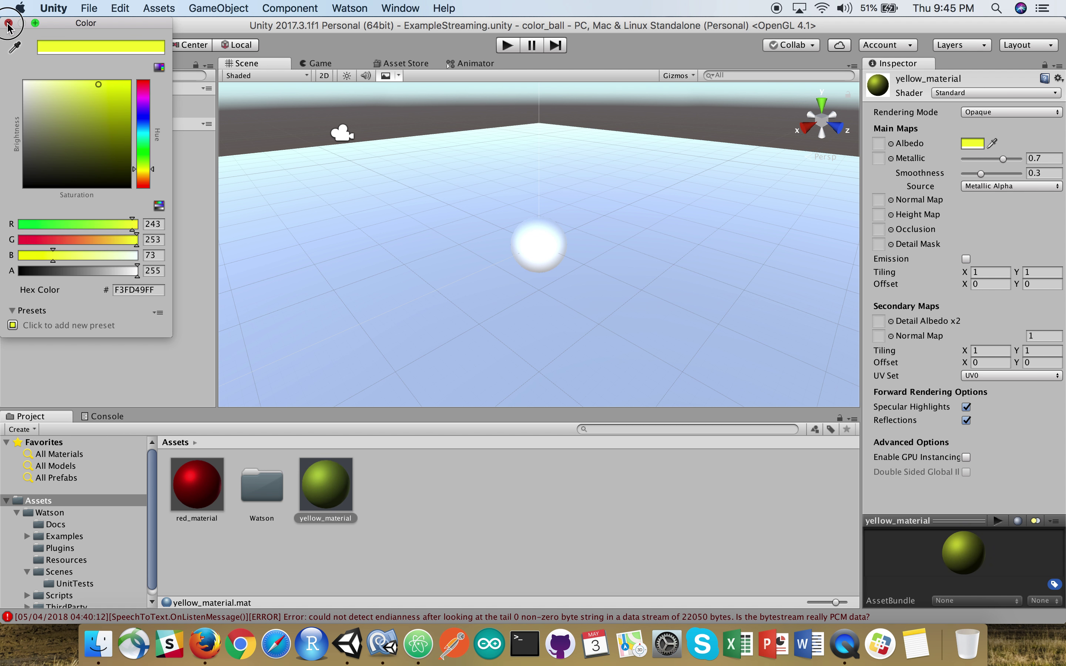
click(9, 23)
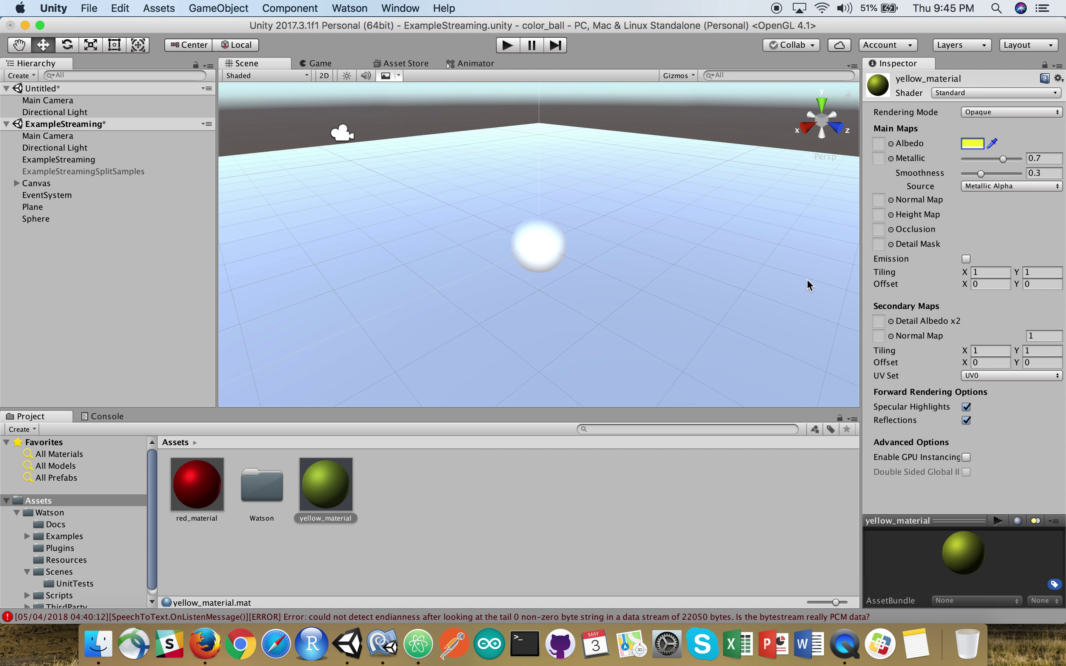
Create a third material in Assets and set its albedo to green.
right_click(440, 539)
mouse_move(585, 337)
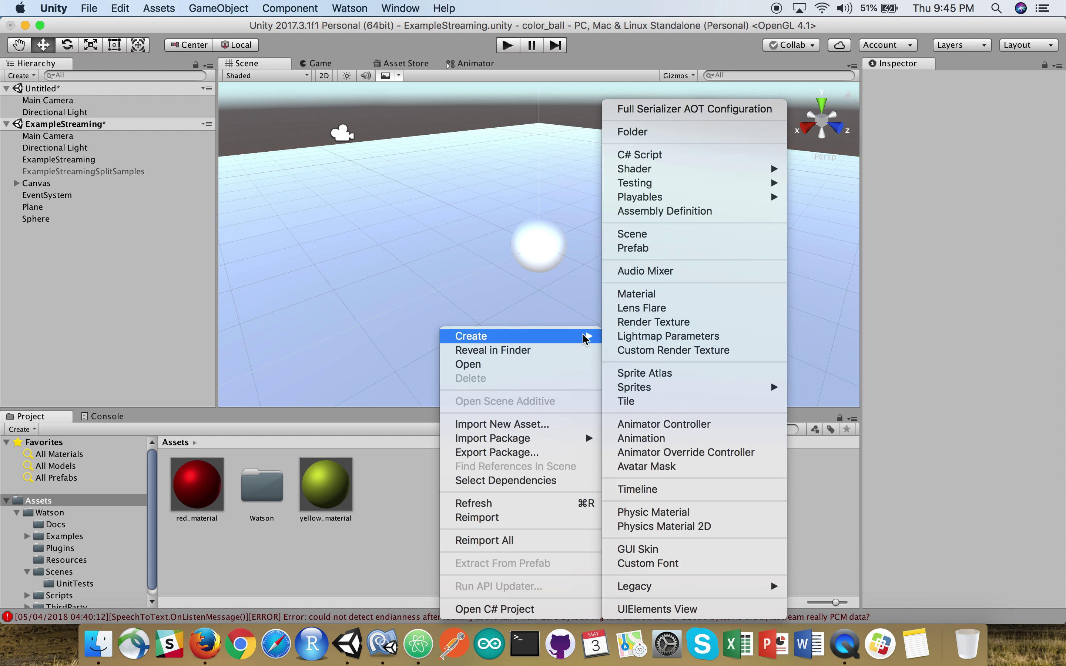
click(637, 294)
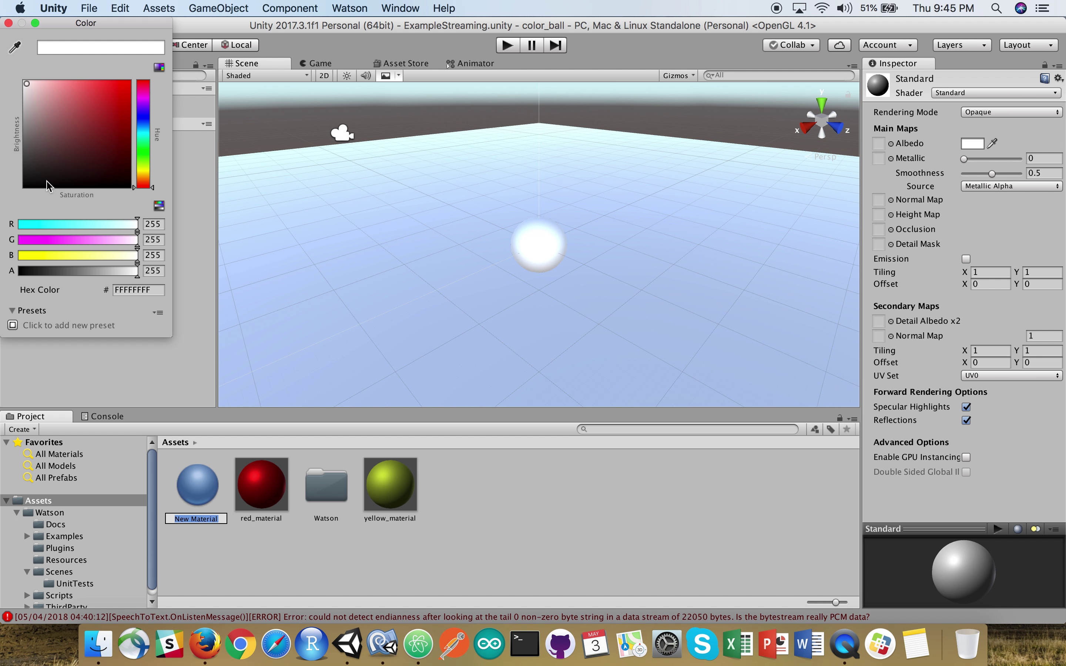
click(144, 152)
drag(90, 100, 89, 96)
click(204, 521)
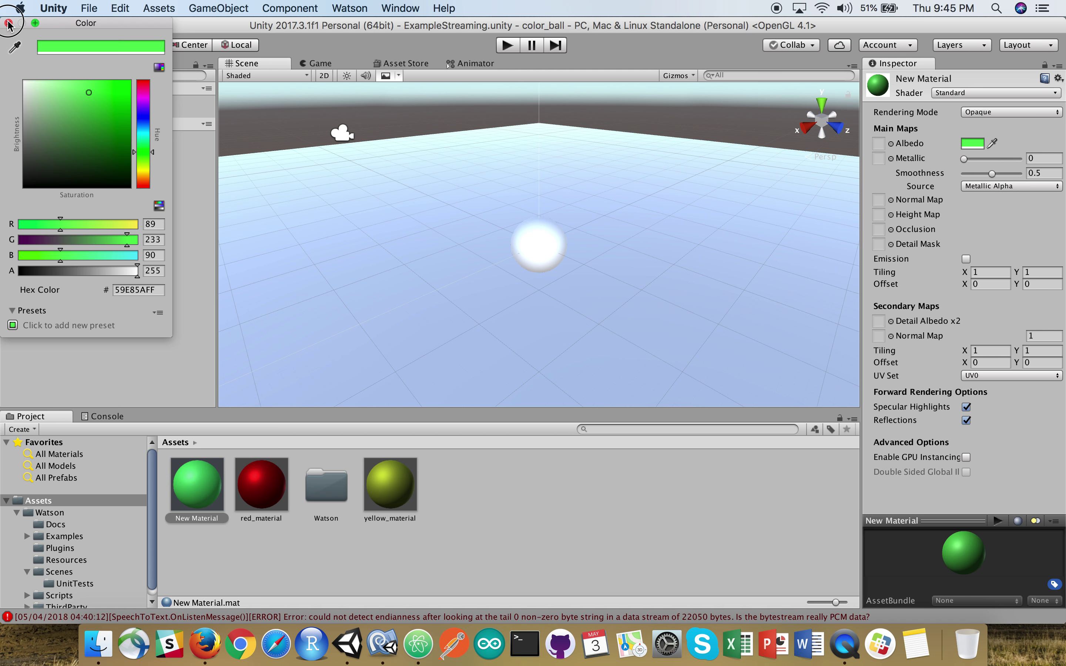
Rename the green material to green_material123.
click(205, 520)
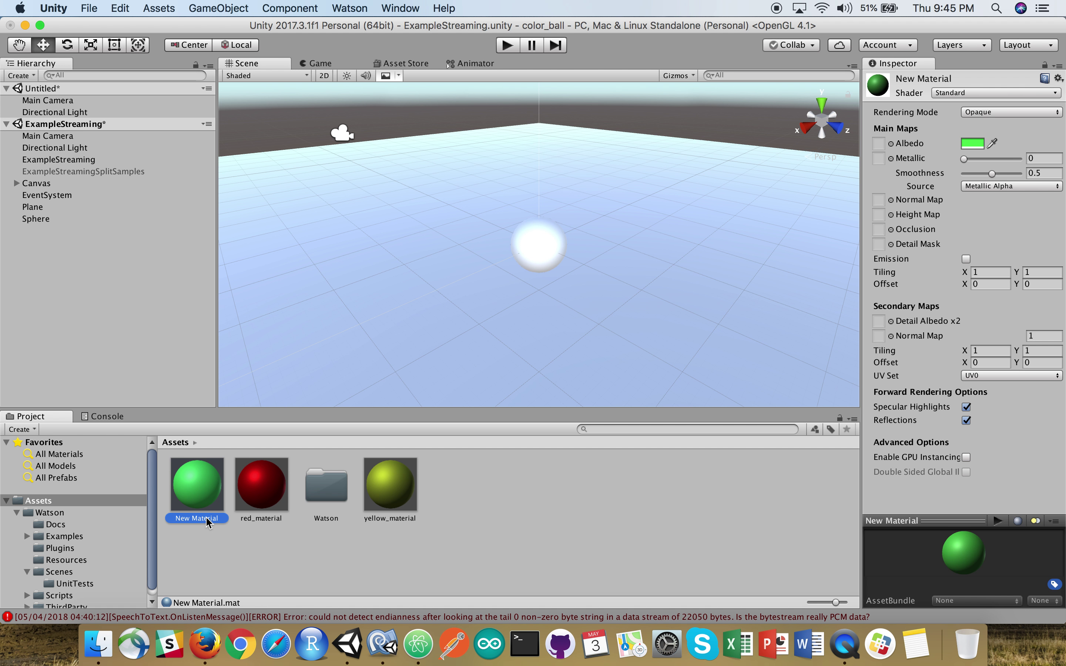
text(green_mat)
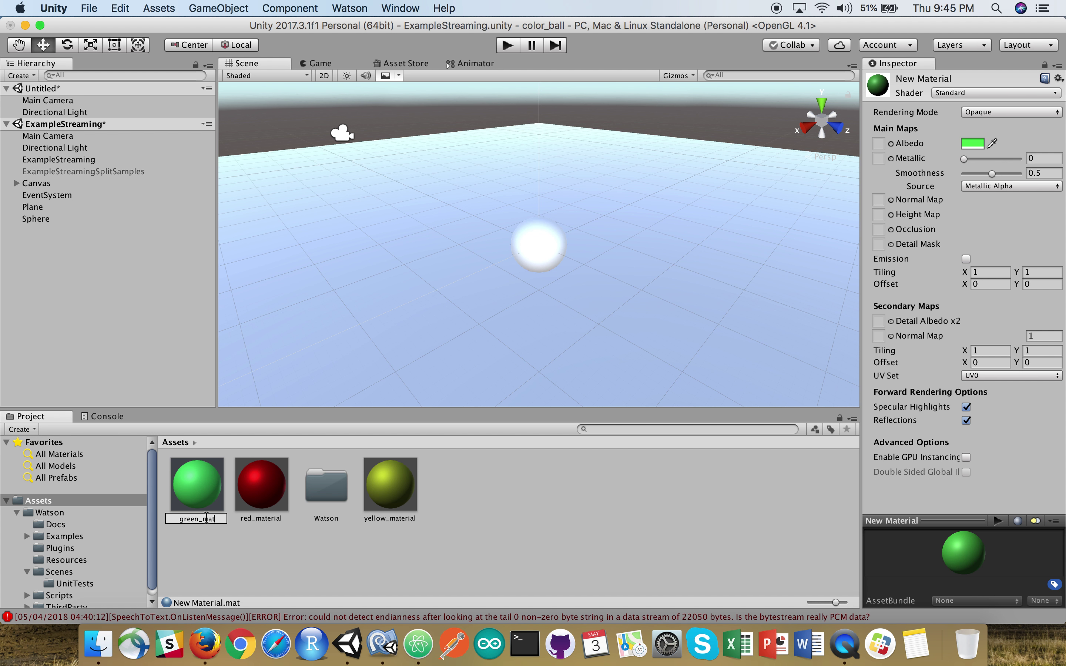
text(erial123)
key(Return)
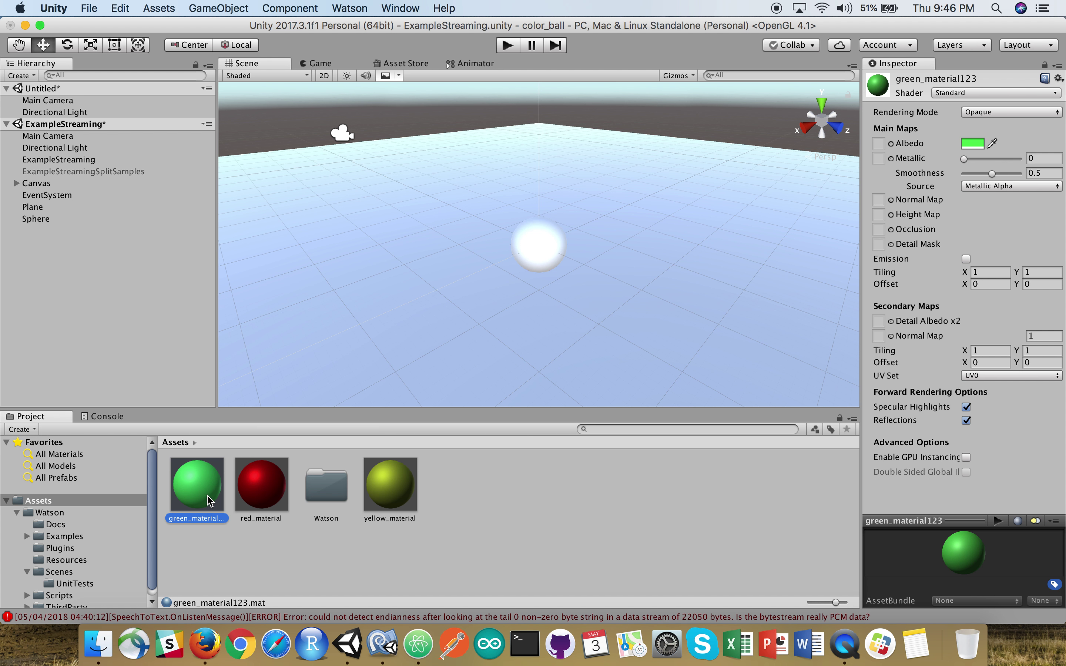
Drag red_material, yellow_material and green_material123 into ExampleStreaming's Red, Yellow and Green material fields.
click(65, 164)
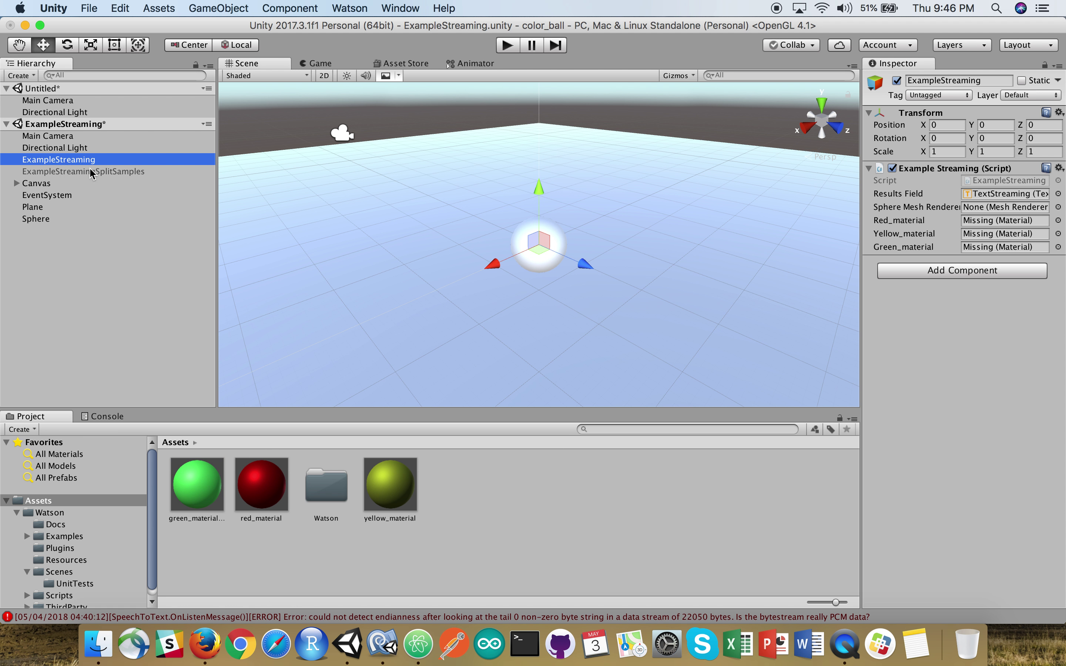
click(261, 492)
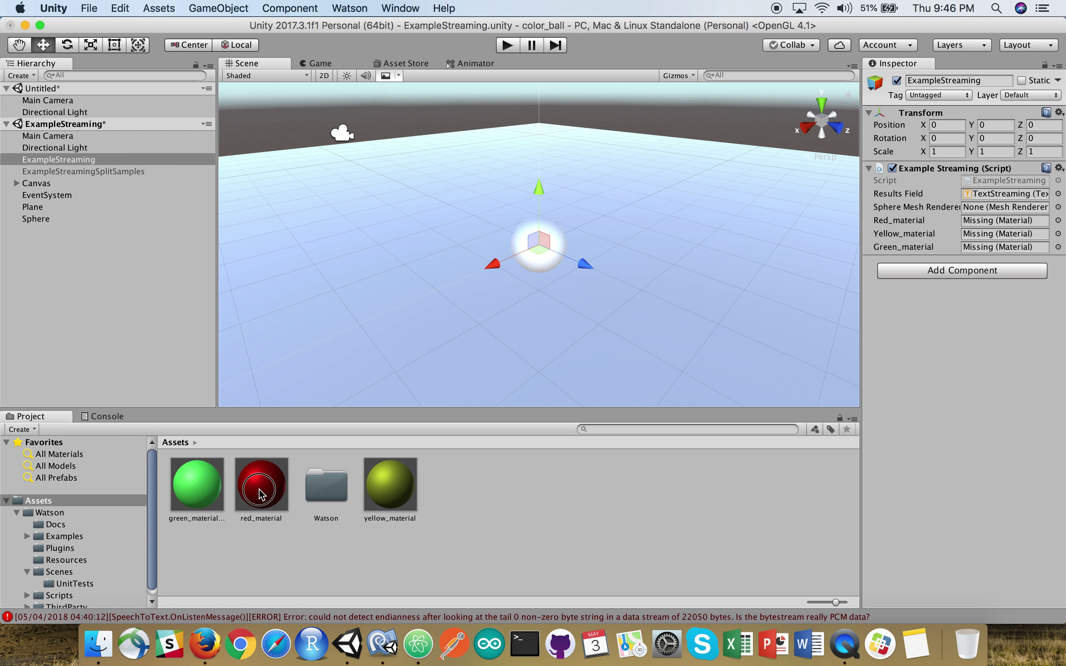
drag(261, 493, 973, 229)
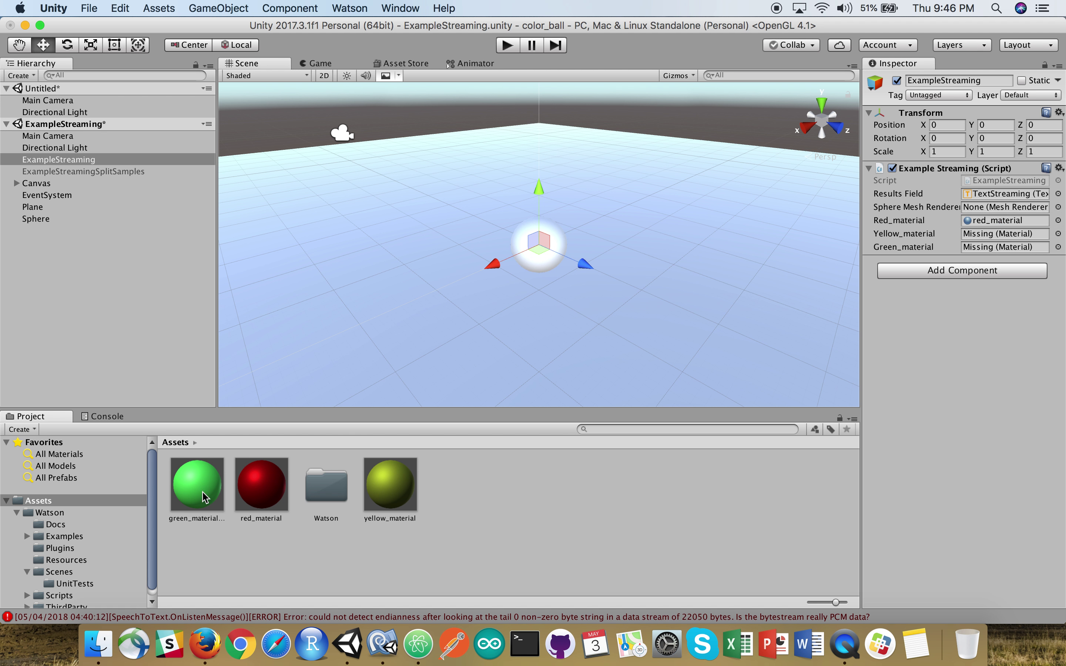
click(378, 497)
drag(378, 497, 989, 240)
drag(214, 495, 973, 246)
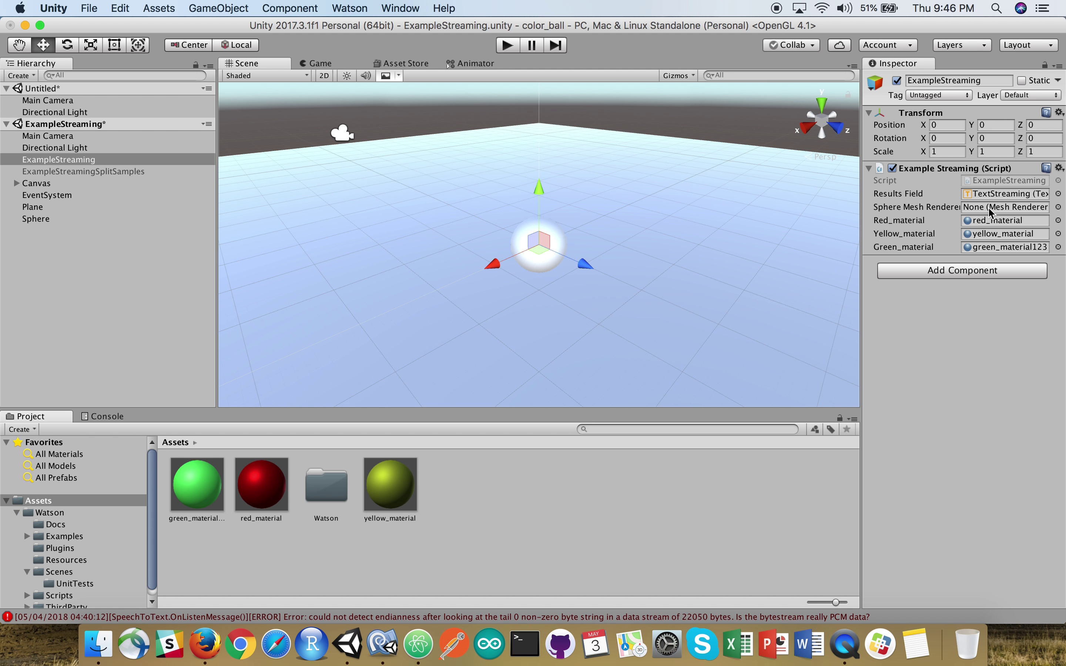
click(37, 219)
Select the Sphere and browse Examples > ServiceExamples > Scripts to inspect the ExampleStreaming script.
click(37, 220)
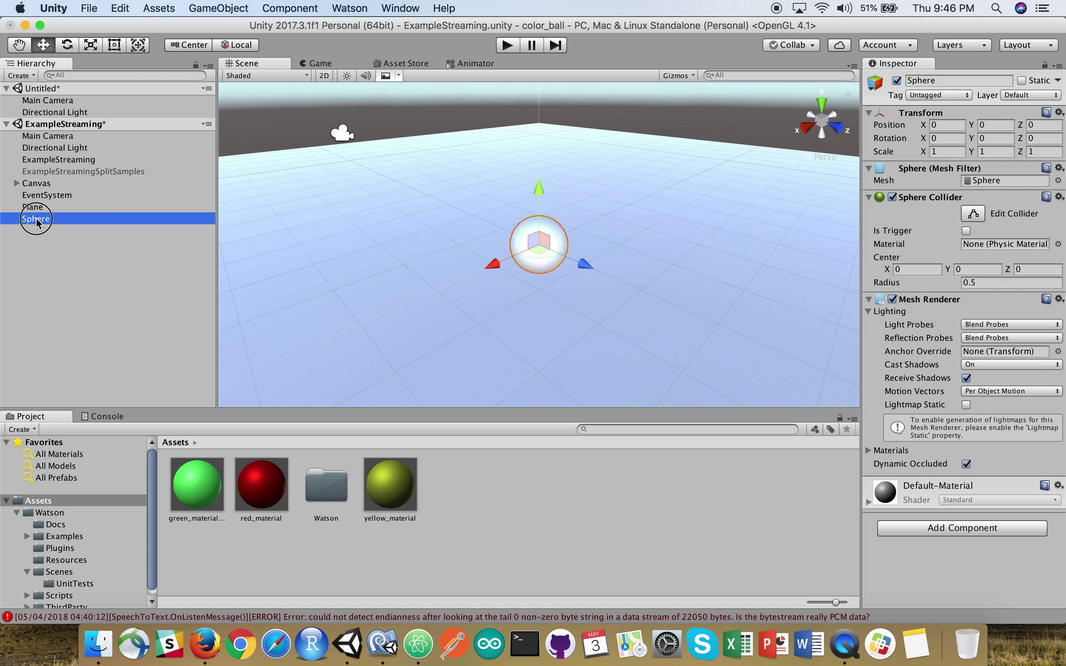
click(60, 246)
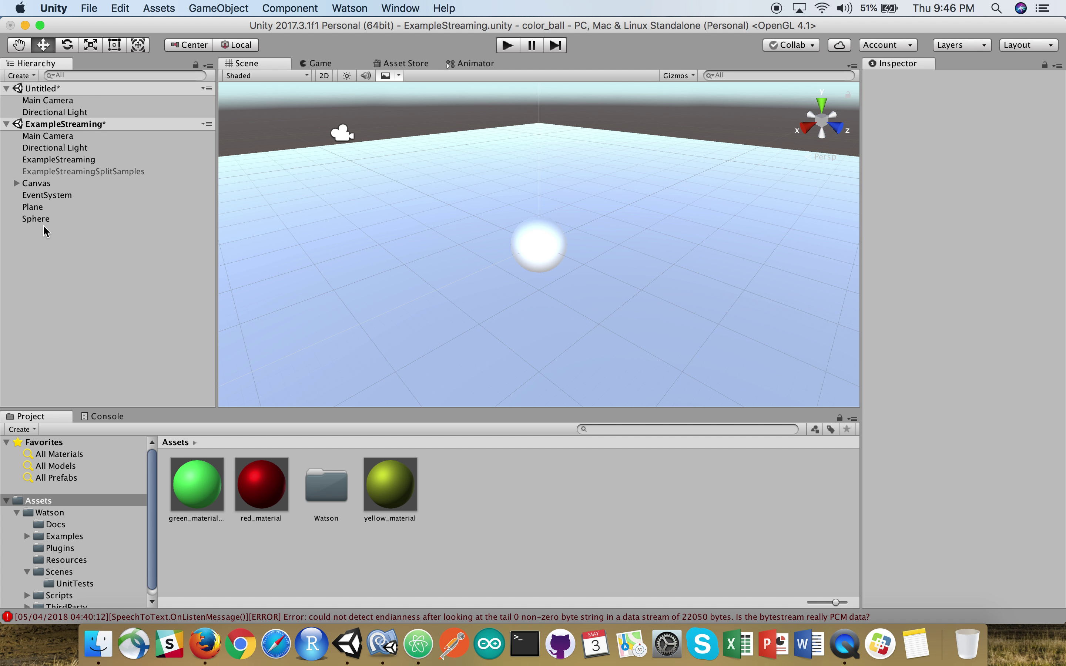
click(43, 220)
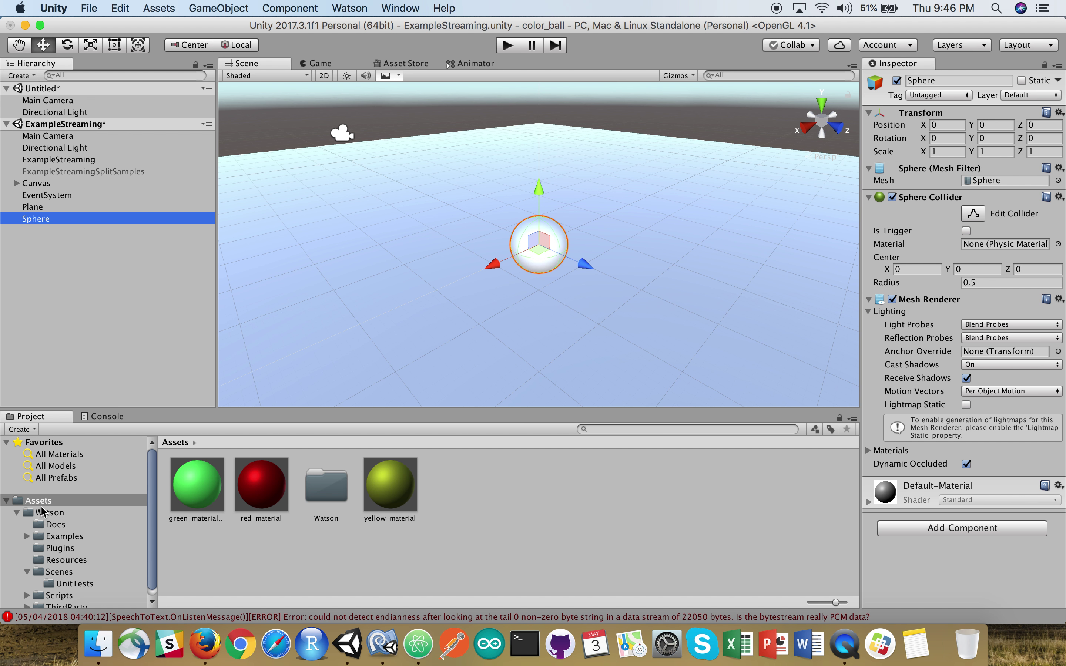
click(58, 538)
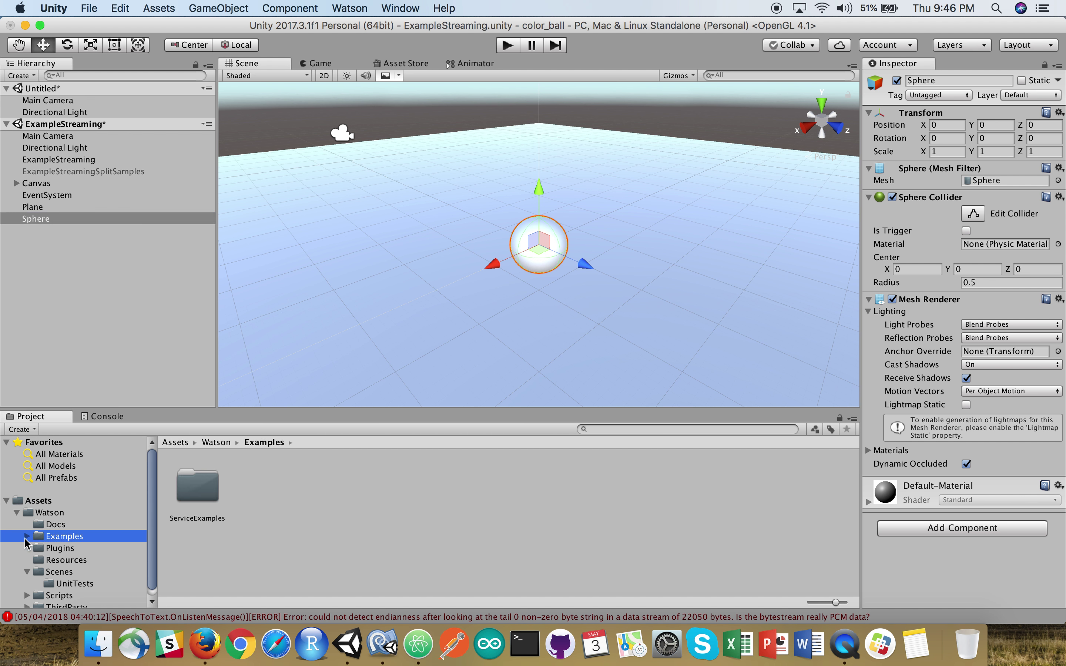
click(27, 536)
click(65, 548)
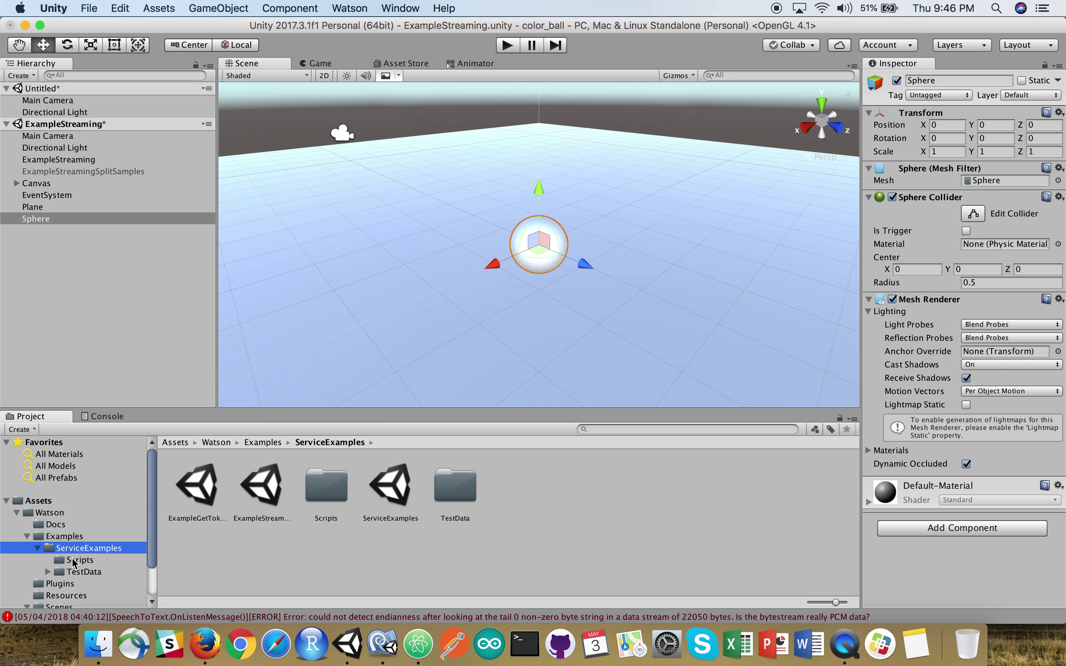
click(76, 560)
click(400, 569)
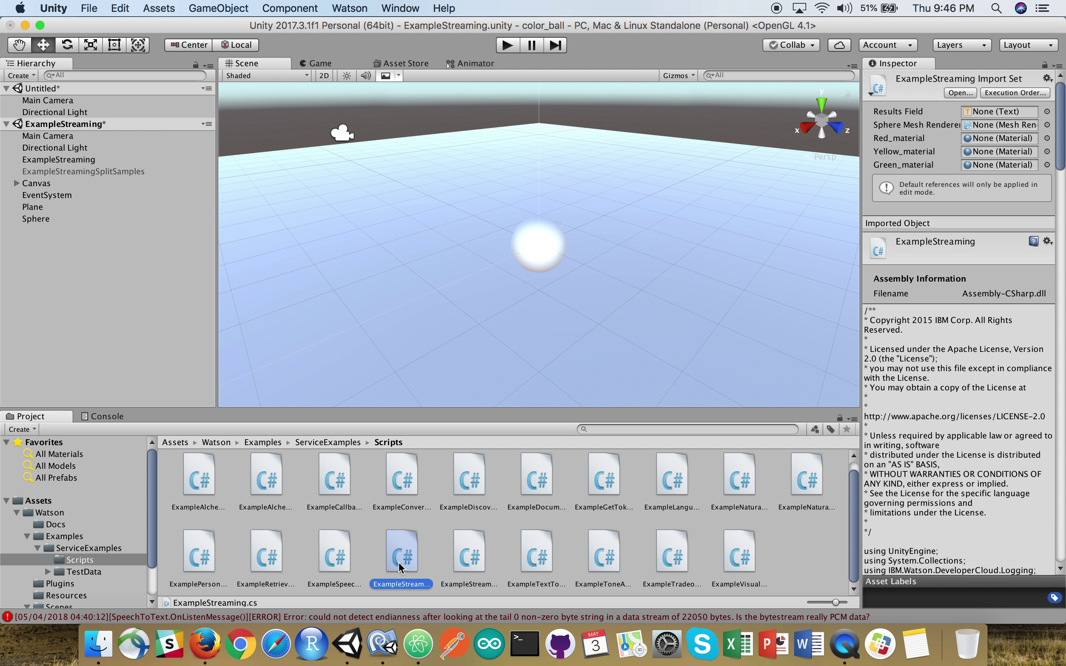
click(333, 567)
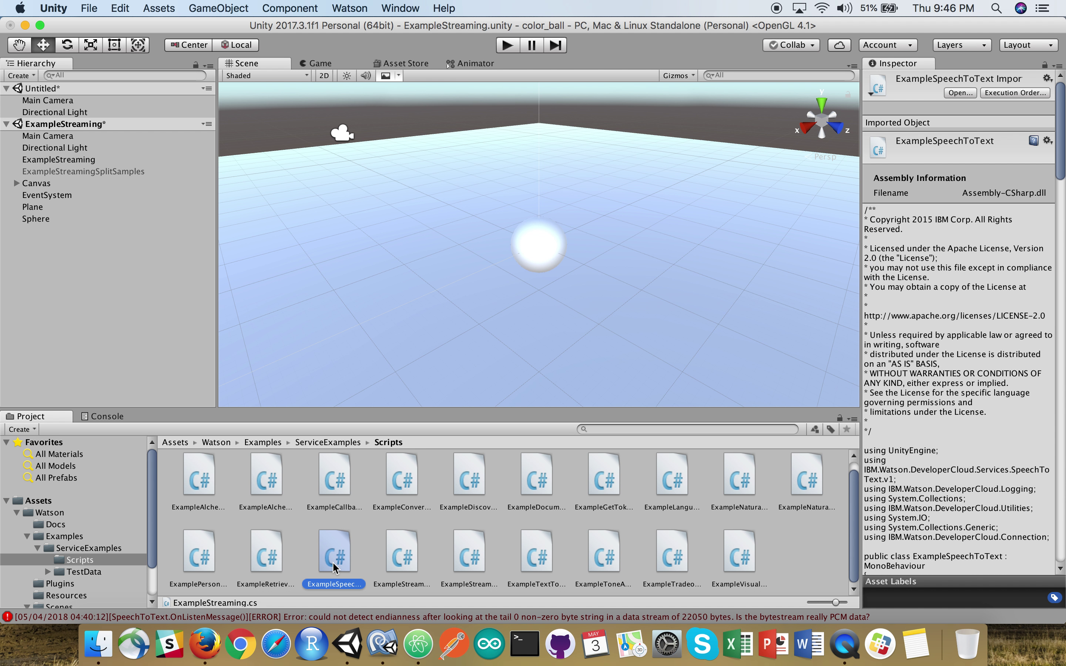
click(385, 565)
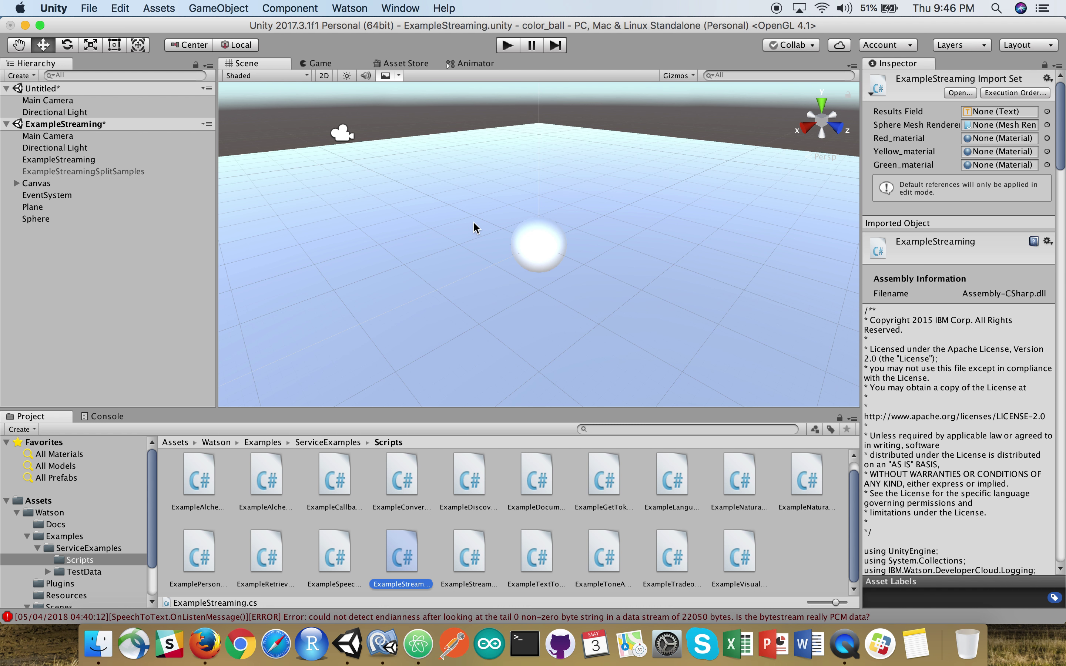
Drag the Sphere from the Hierarchy onto ExampleStreaming's Sphere Mesh Renderer field.
click(71, 159)
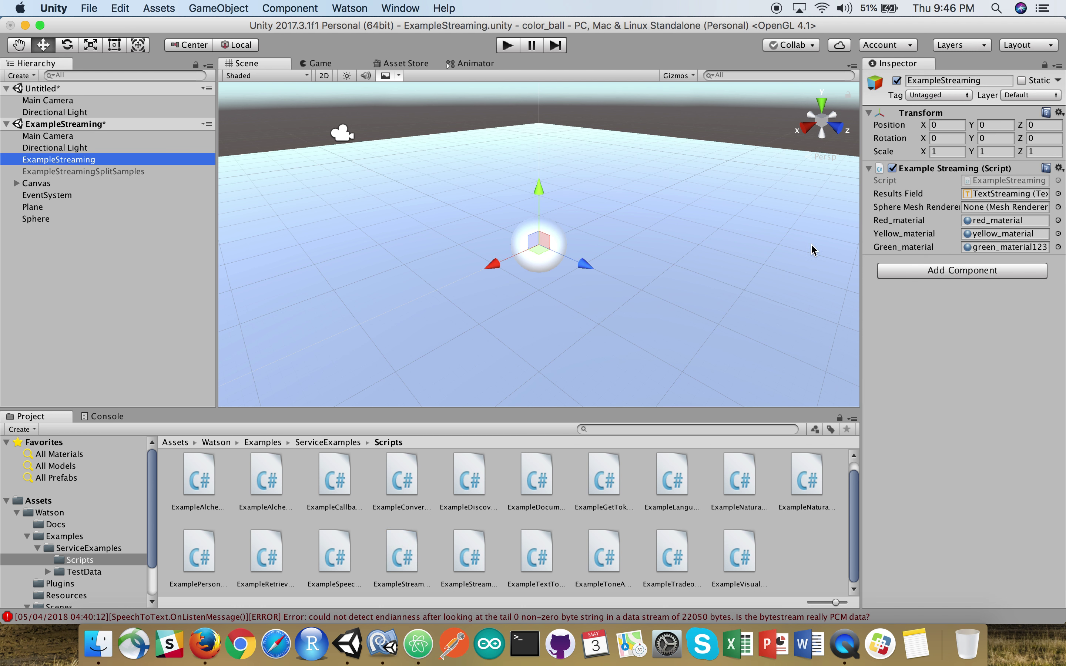
drag(37, 219, 980, 212)
click(73, 160)
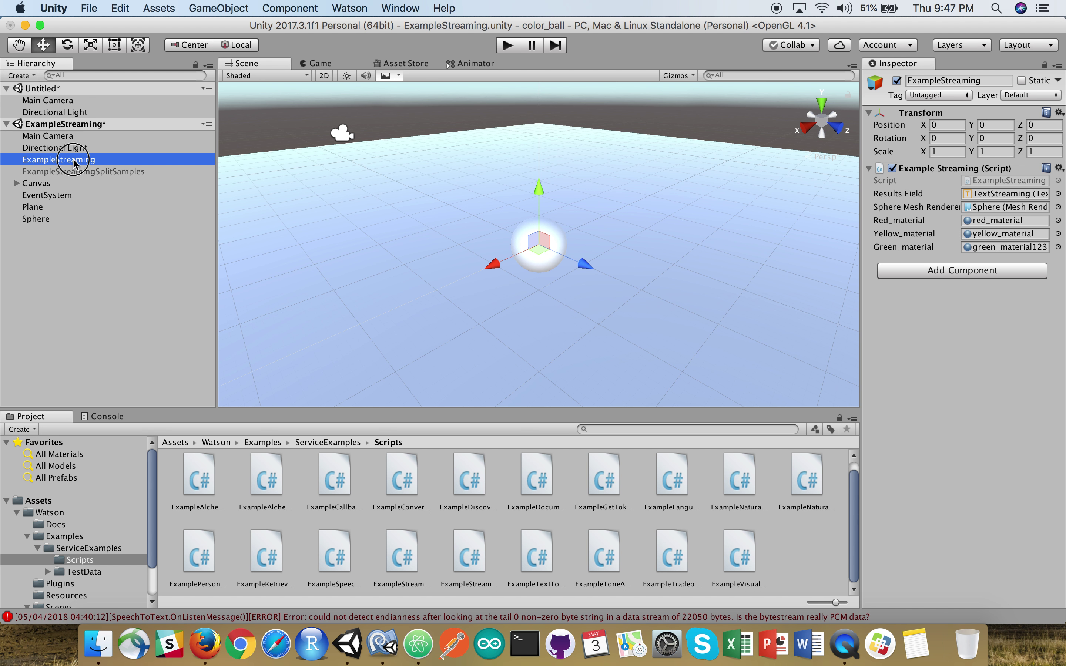
click(33, 173)
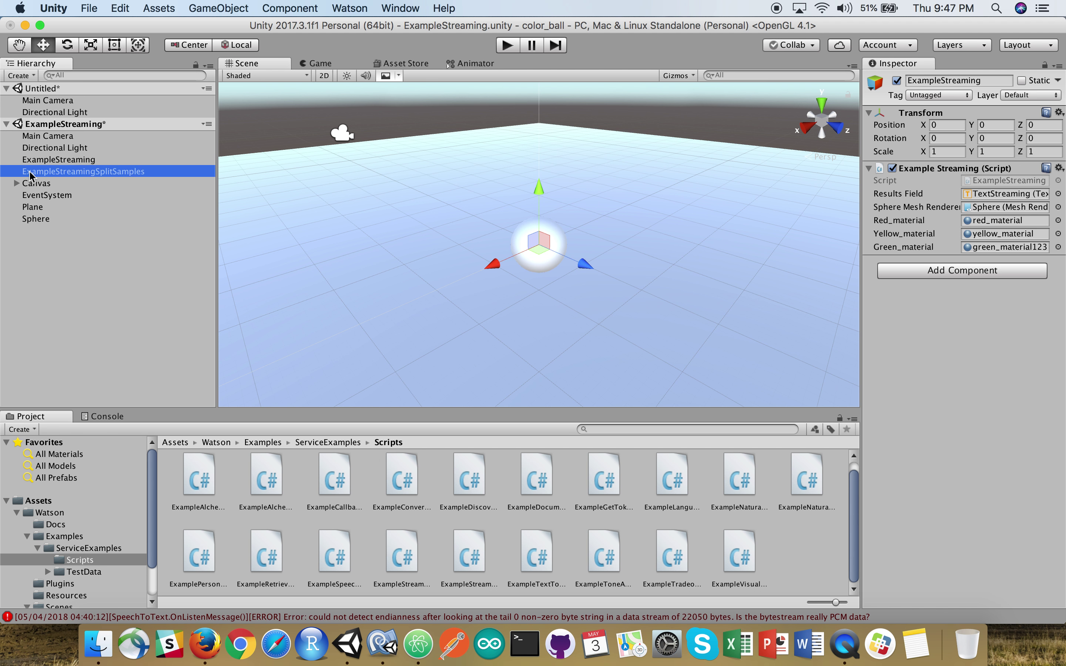
click(26, 161)
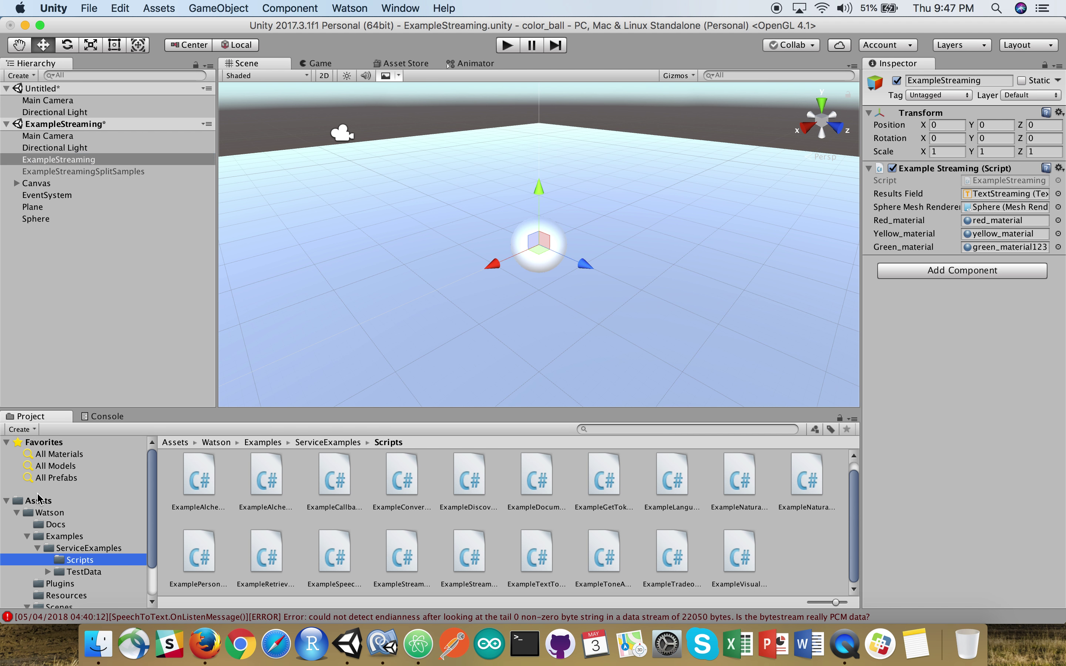
click(40, 500)
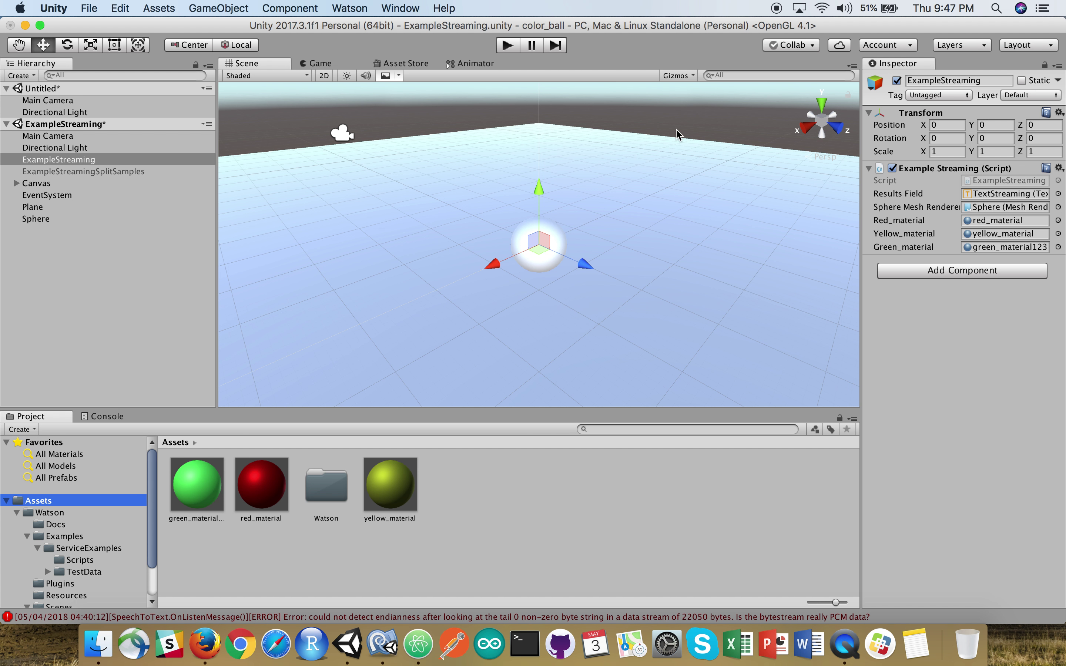
In MonoDevelop, highlight the MeshRenderer and Material declarations on lines 36–39 of ExampleStreaming.cs.
key(super+Tab)
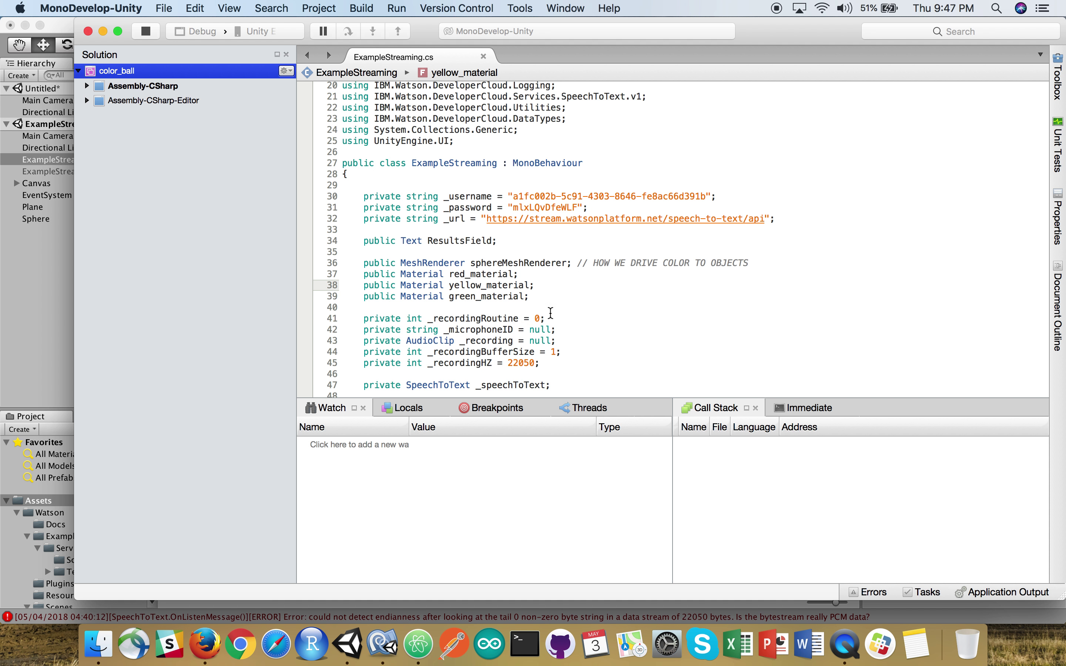
drag(537, 297, 340, 263)
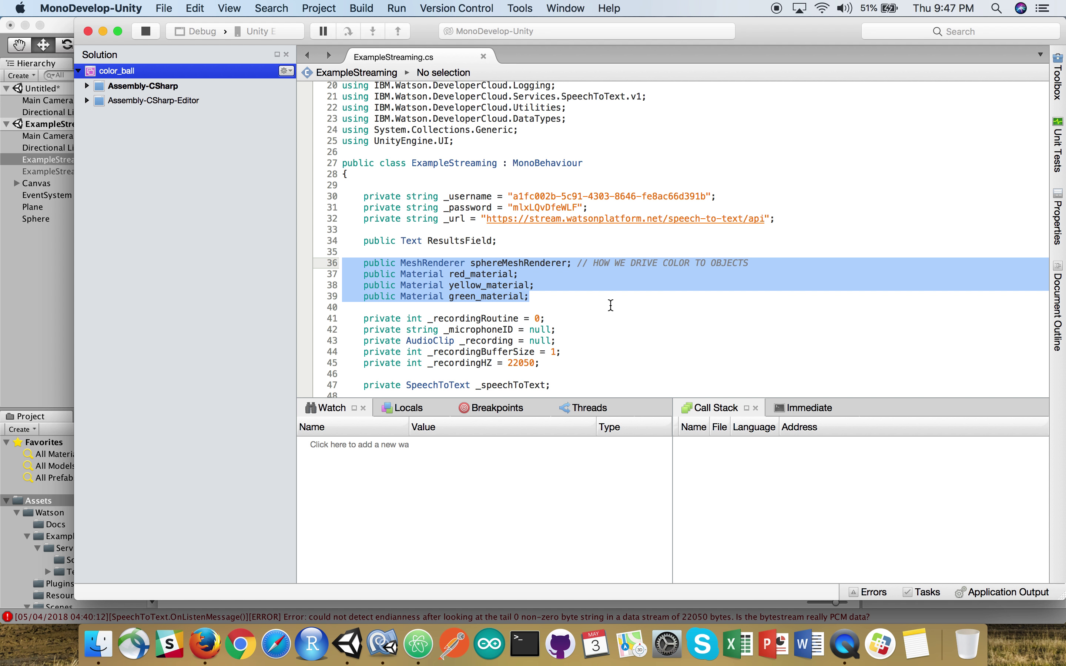
click(611, 305)
Scroll through the recording methods to OnRecognize, where hearing "red" applies red_material.
scroll(610, 305, down, 7)
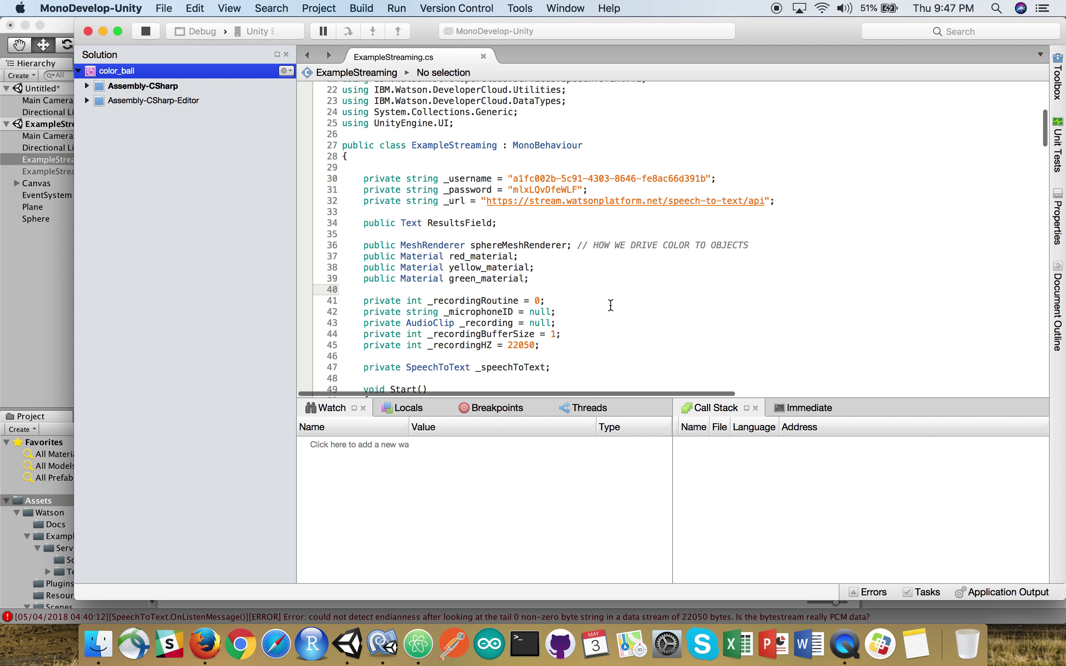
scroll(610, 305, down, 13)
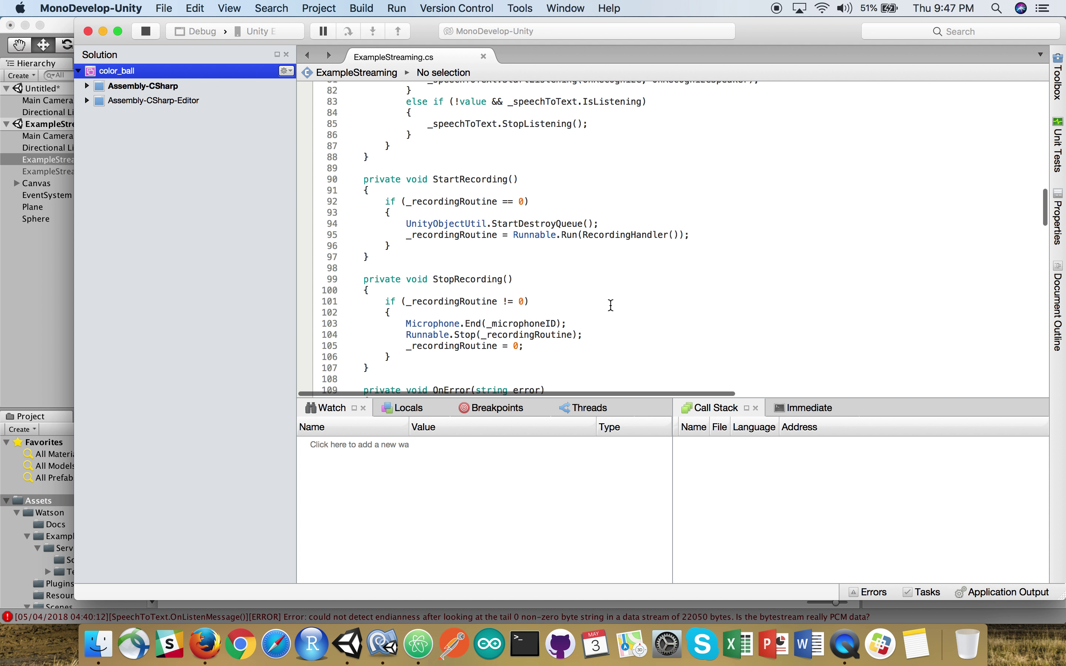
scroll(611, 306, down, 4)
scroll(610, 306, up, 1)
scroll(610, 306, down, 7)
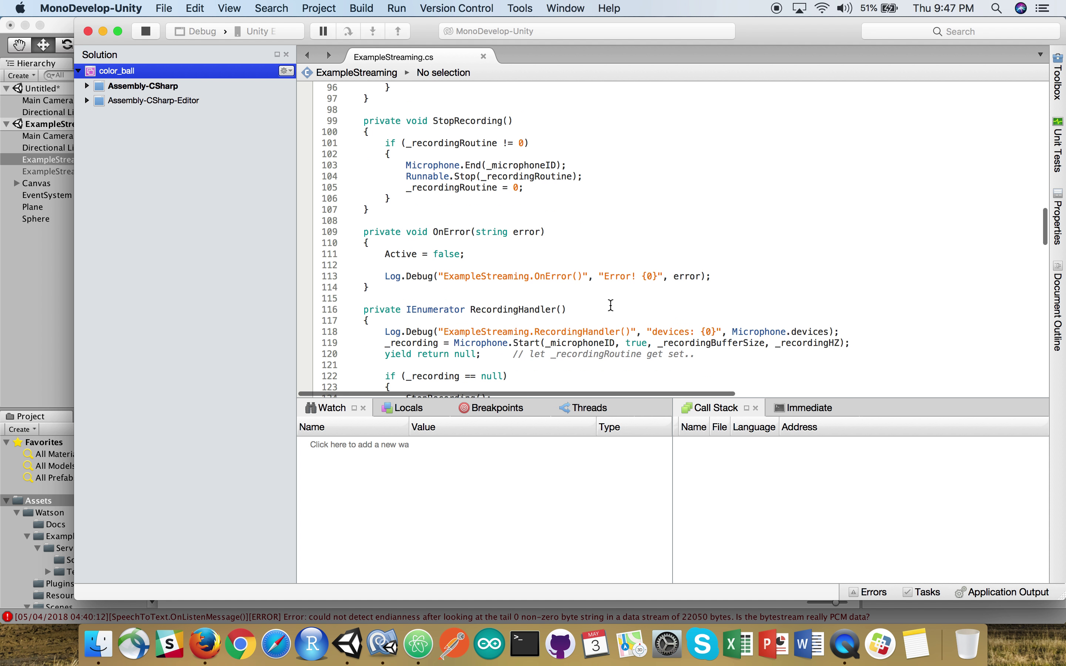
scroll(610, 306, down, 2)
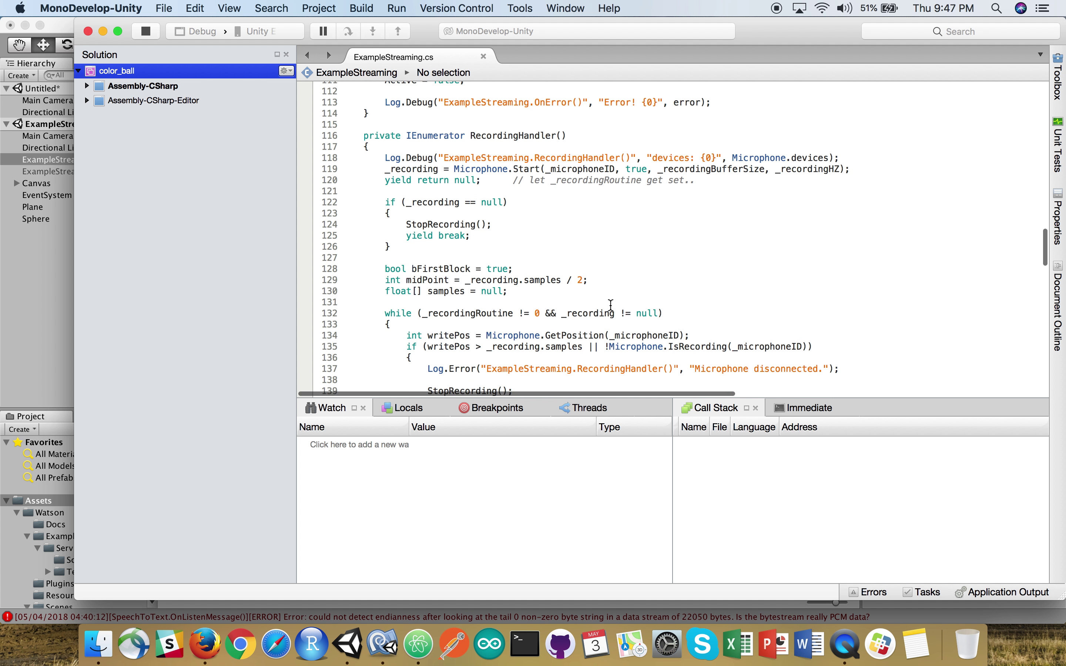
scroll(610, 305, down, 5)
scroll(610, 305, down, 3)
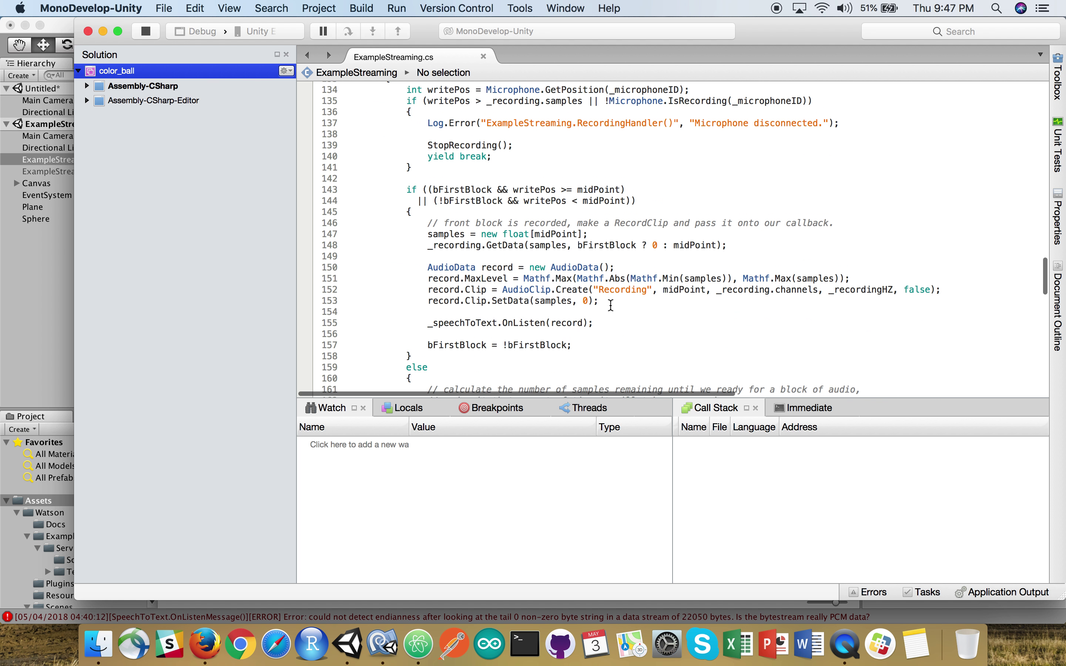
scroll(610, 305, up, 10)
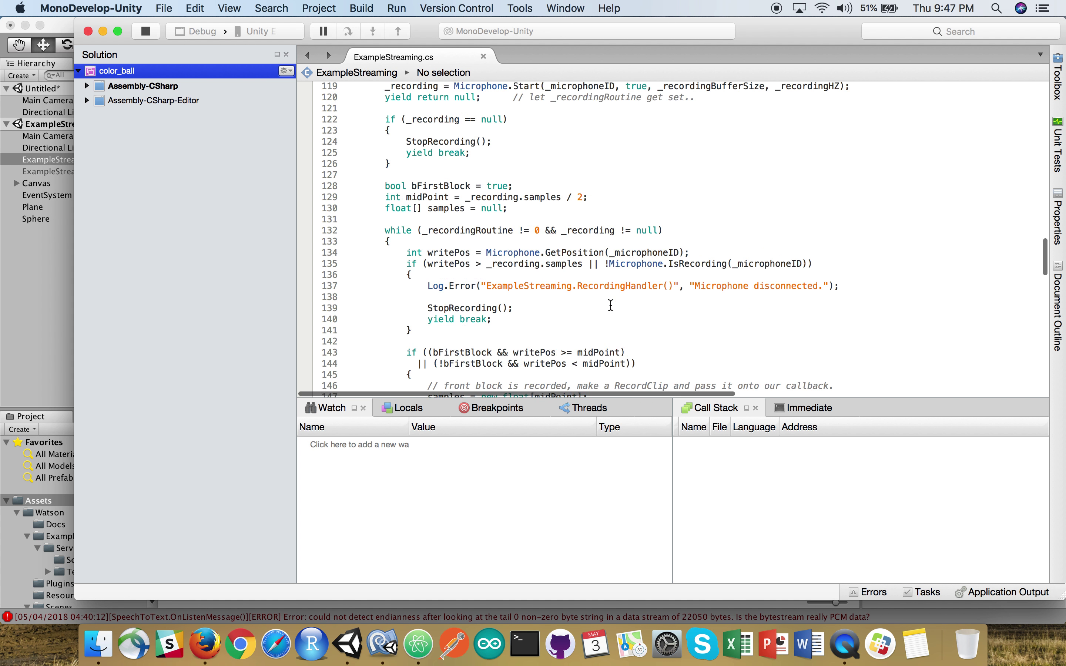
scroll(610, 305, up, 15)
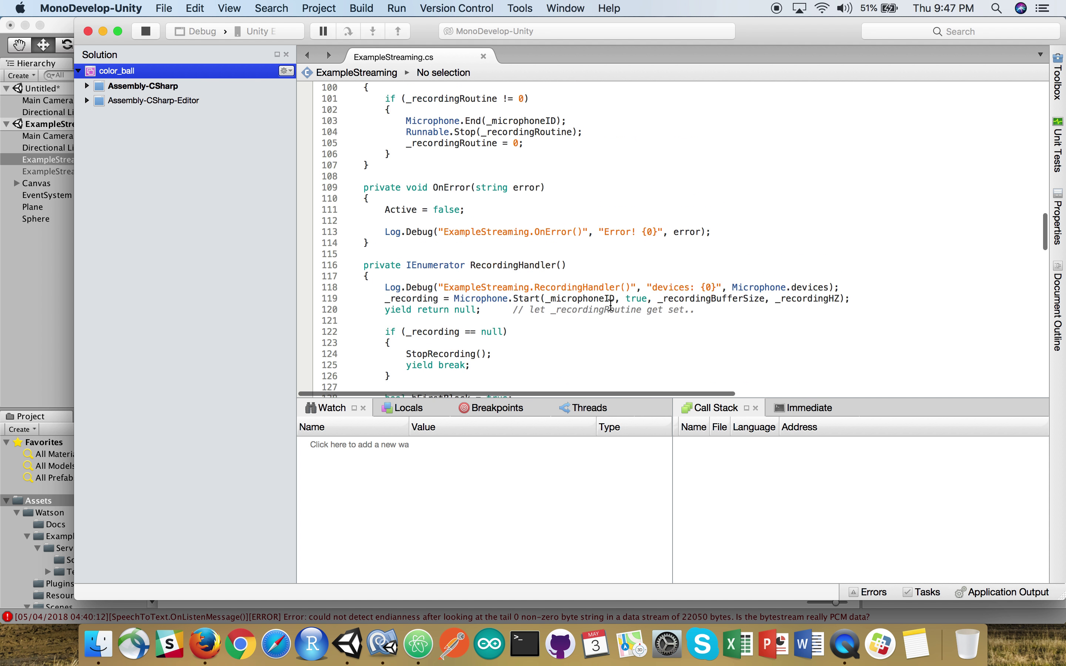
scroll(610, 305, up, 3)
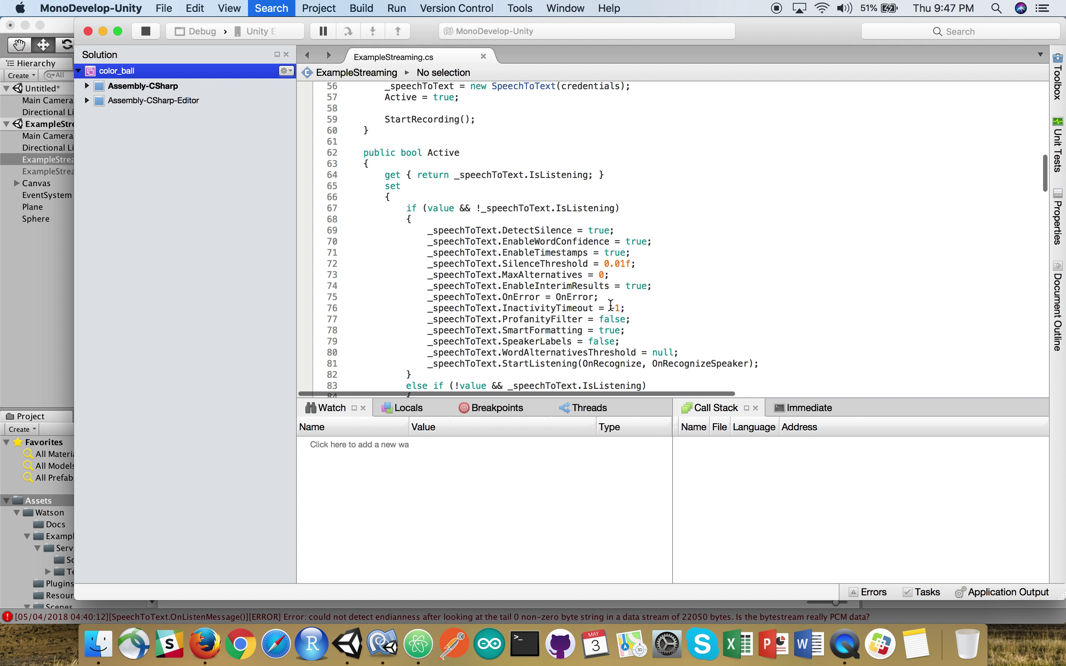
key(super+f)
Move the red_material if-block into OnRecognize's alt.transcript loop on line 185.
text(alt)
key(Return)
key(Return)
key(Return)
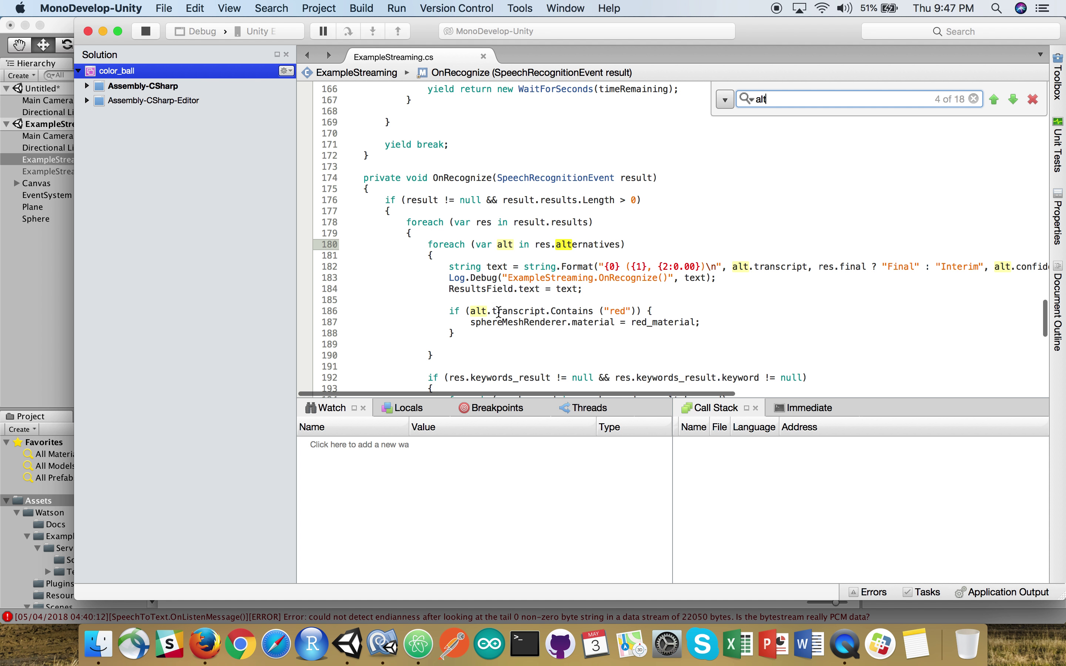
click(498, 312)
drag(347, 334, 331, 312)
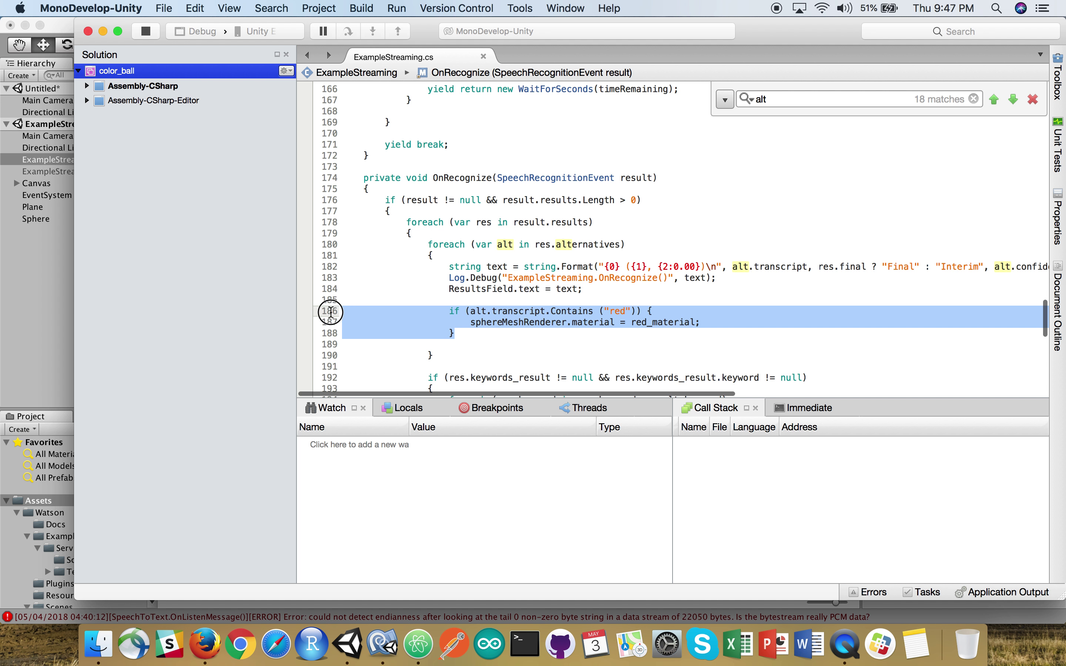
key(super+c)
key(BackSpace)
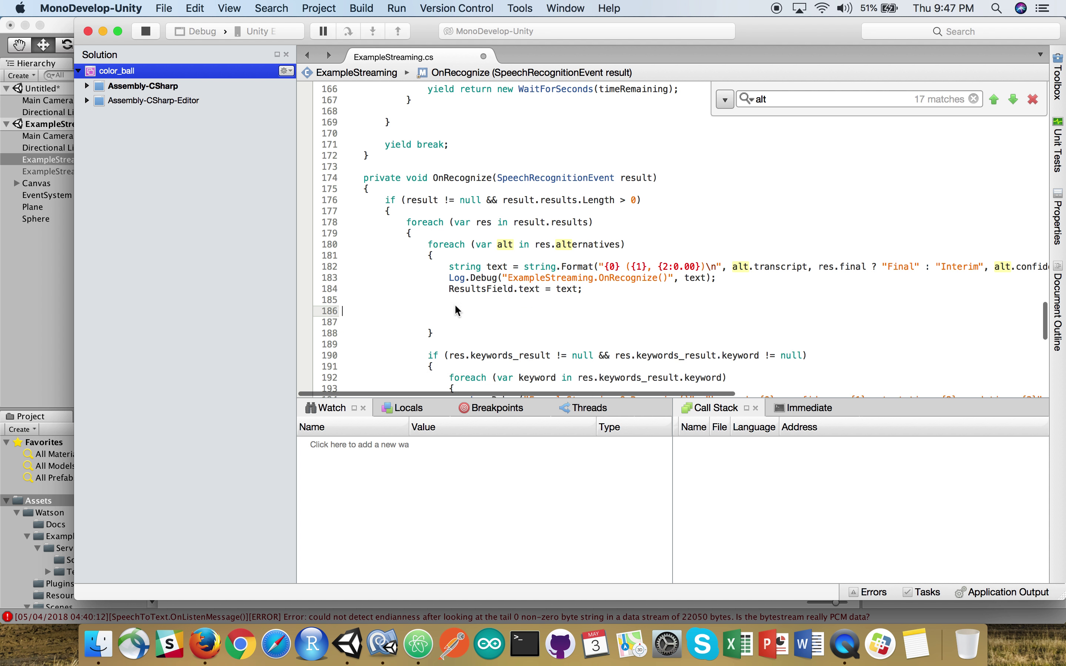
click(430, 335)
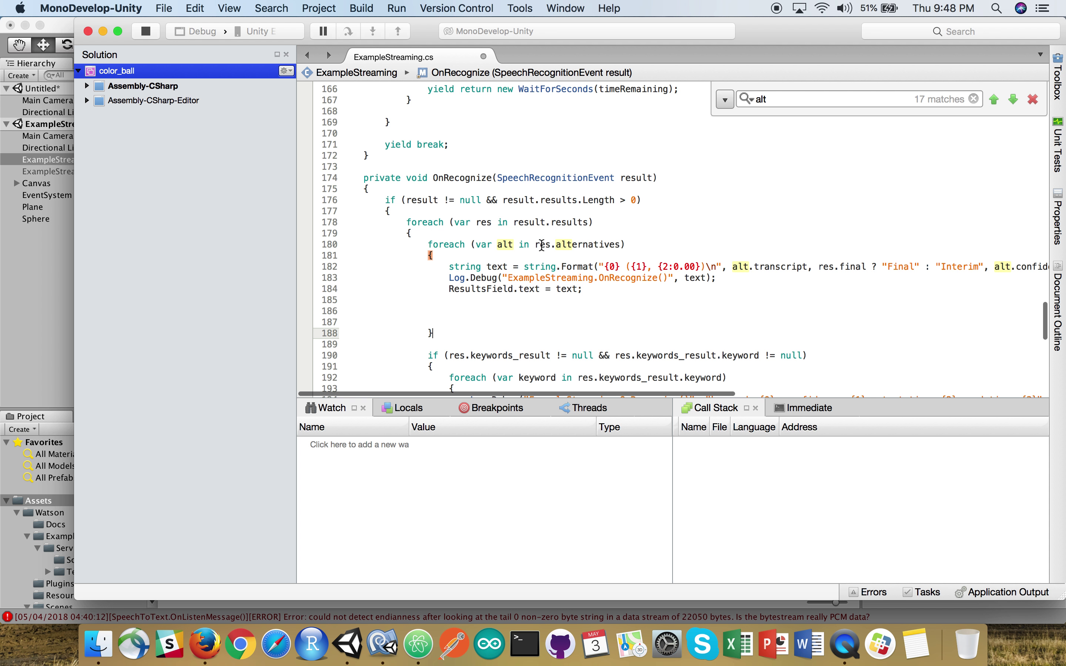
click(459, 303)
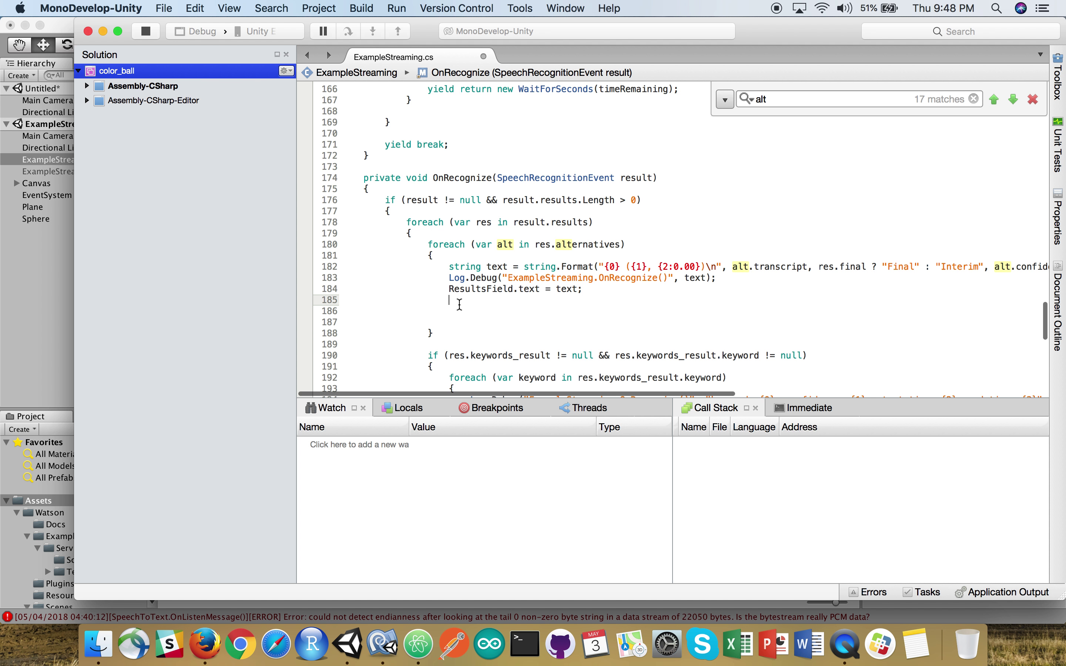
key(Return)
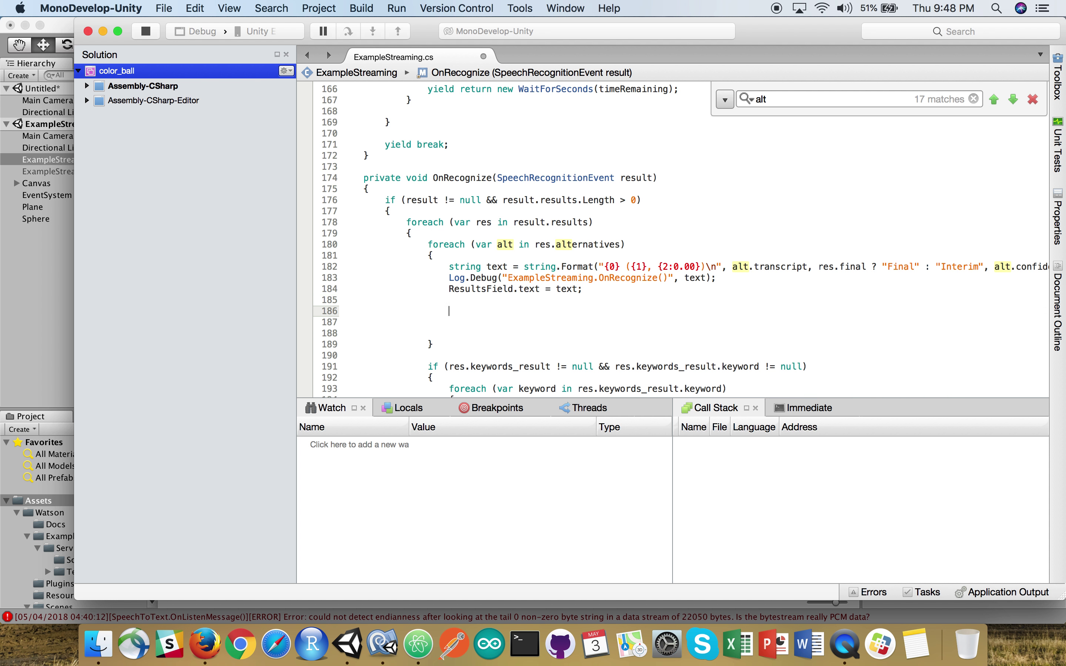
key(super+v)
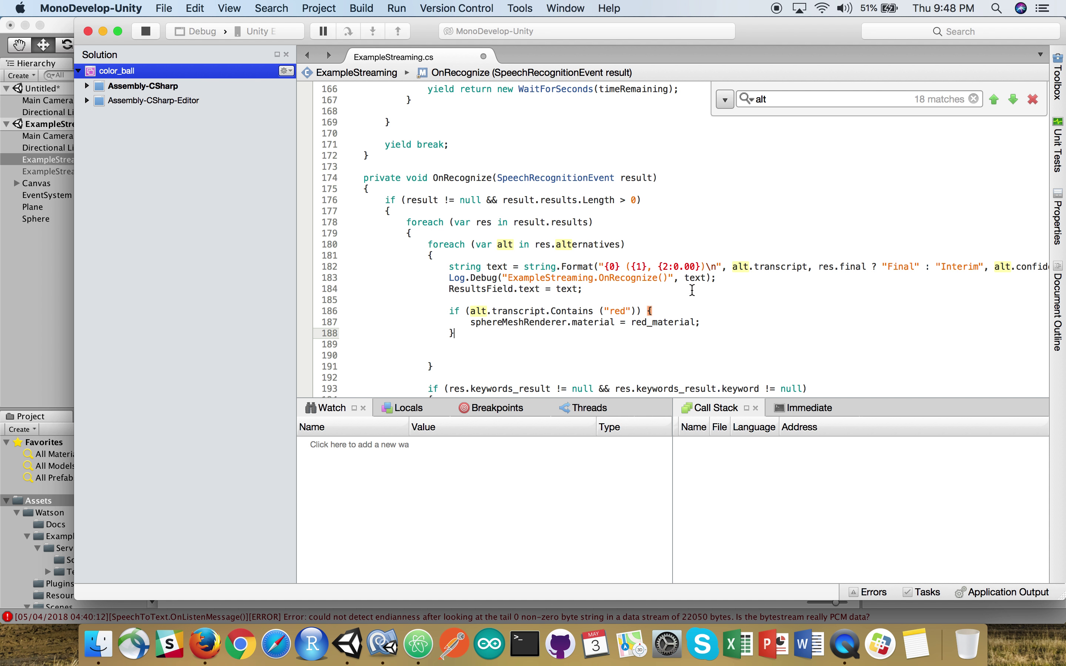
Duplicate the red if-block directly below itself.
click(449, 312)
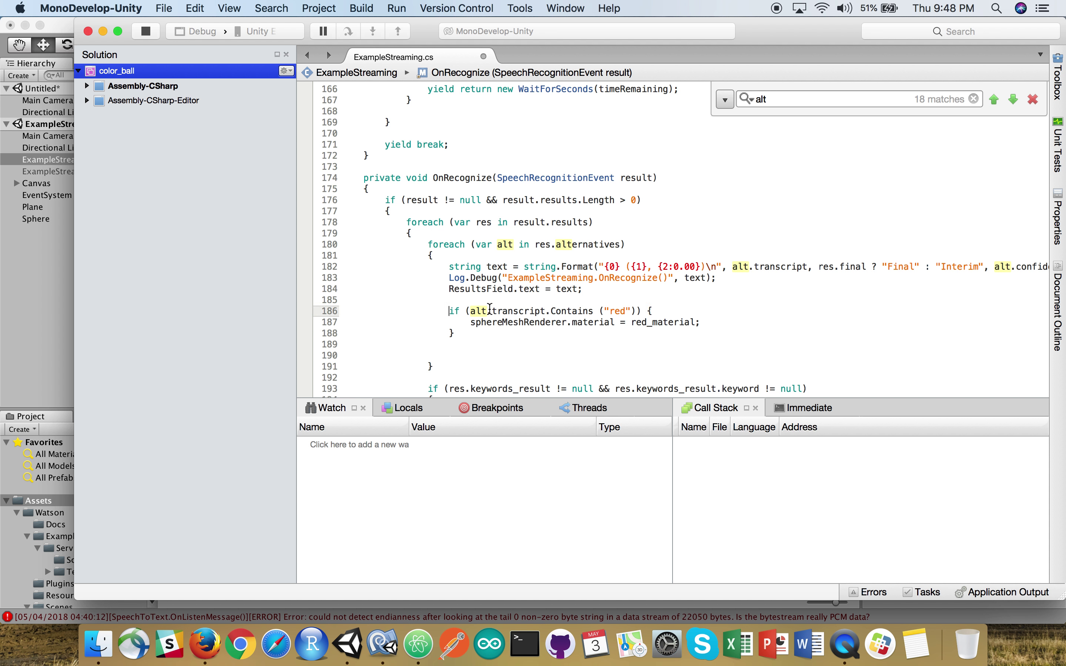
double_click(500, 312)
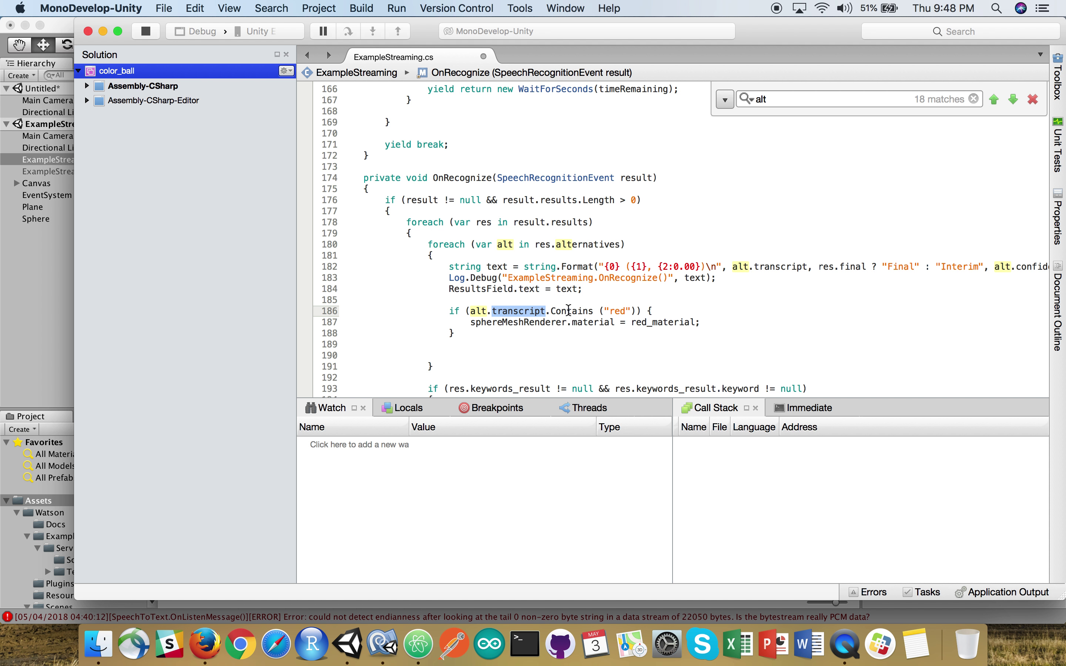
drag(455, 333, 342, 311)
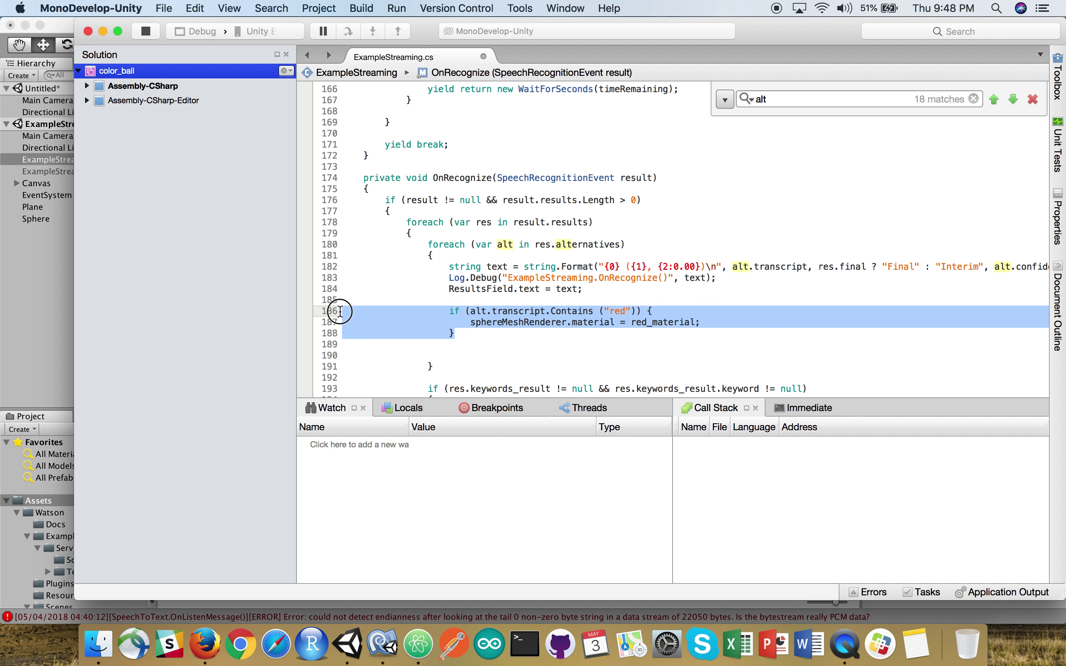
key(super+c)
click(495, 331)
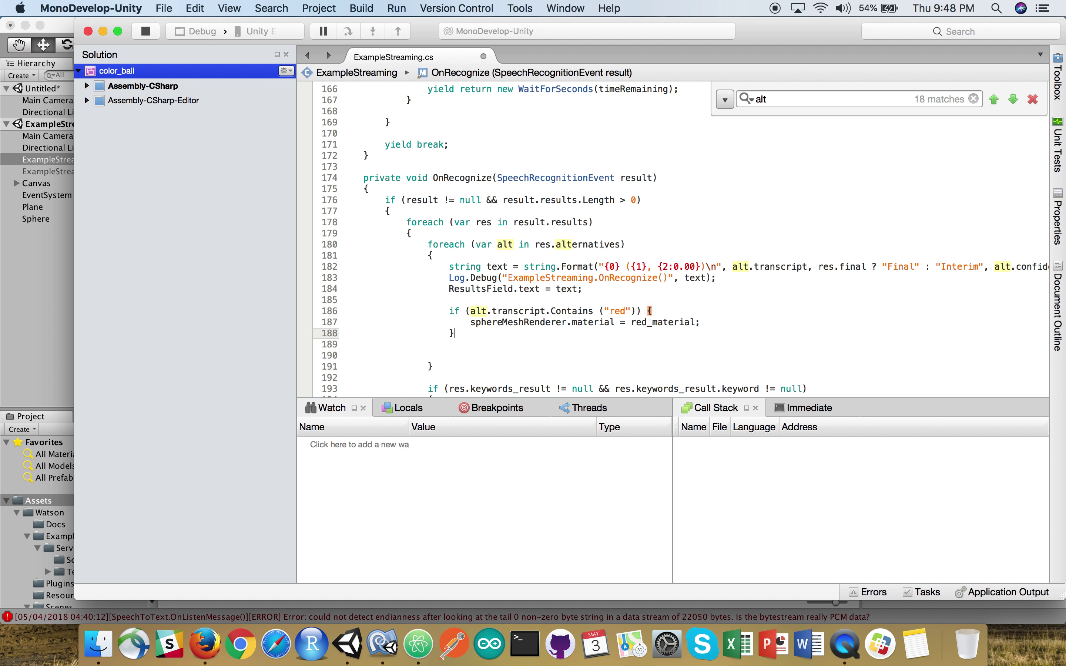
key(Return)
key(super+v)
Change the duplicate to check for "green" and assign green_material.
click(619, 343)
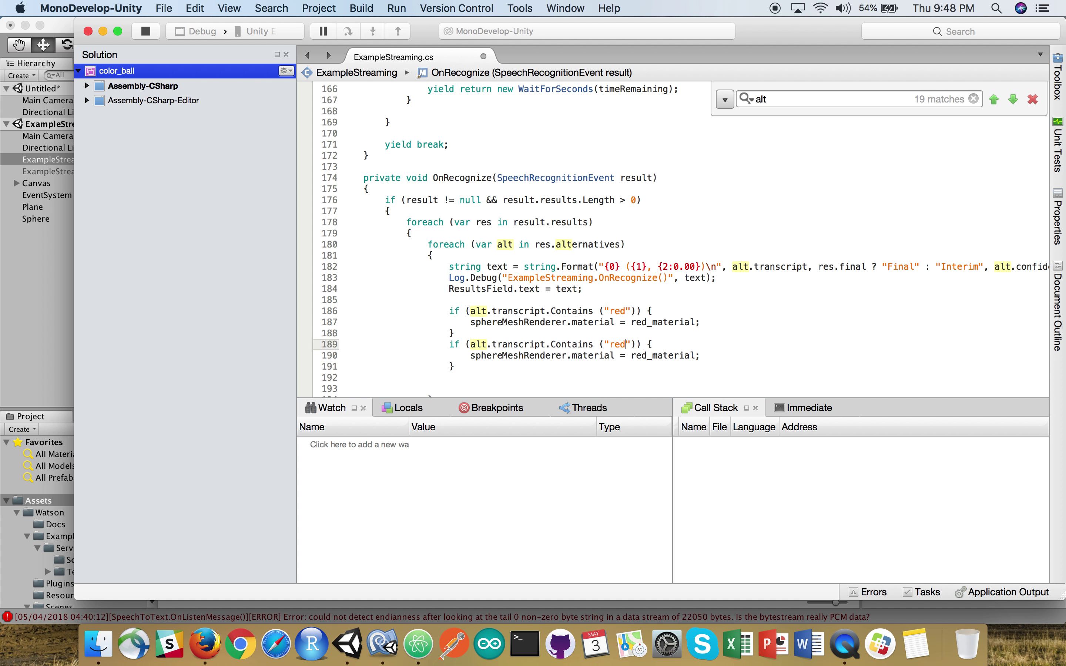
key(BackSpace)
key(BackSpace)
key(BackSpace)
text(green)
click(647, 322)
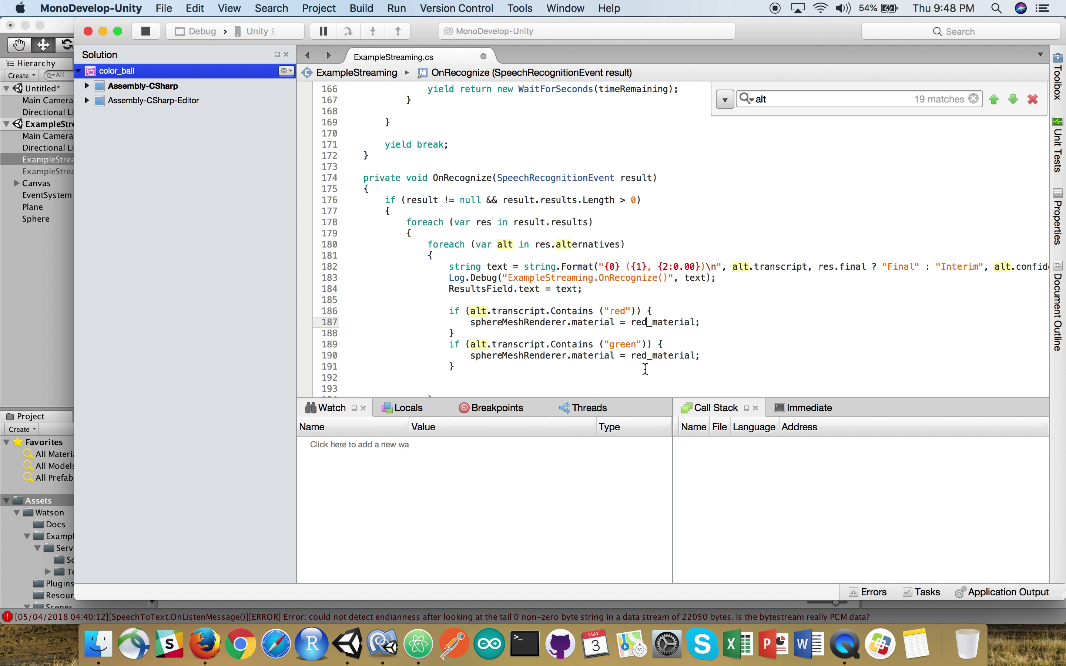
click(647, 356)
key(BackSpace)
key(BackSpace)
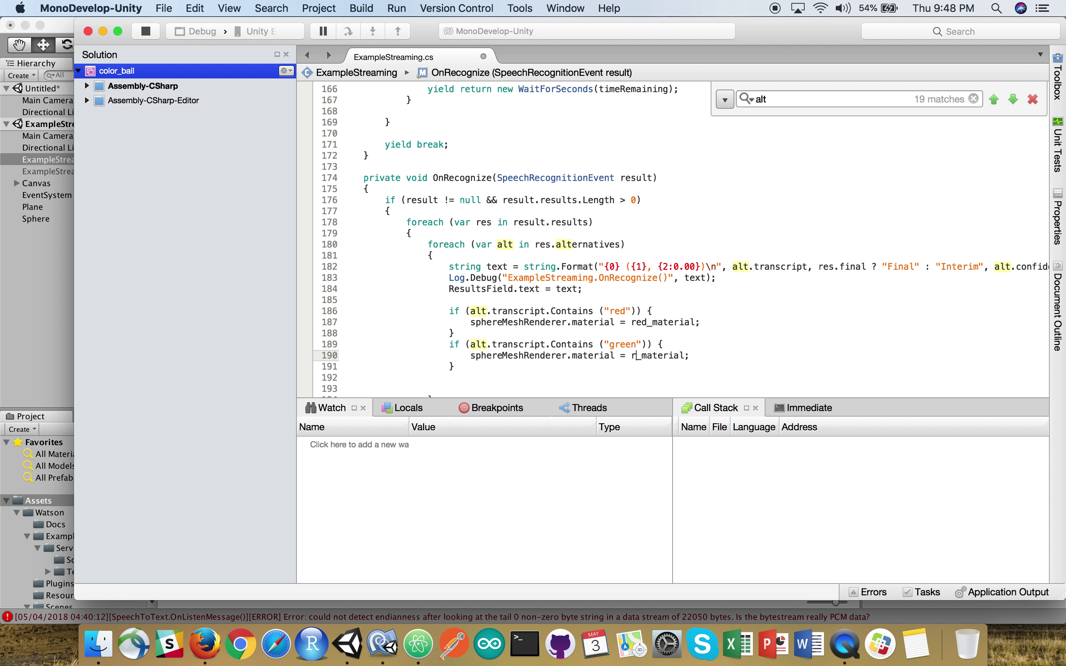
text(ee)
key(BackSpace)
key(BackSpace)
key(BackSpace)
text(green)
Verify the red_material and green_material field names and the green block's braces, then save the script.
scroll(686, 335, up, 1)
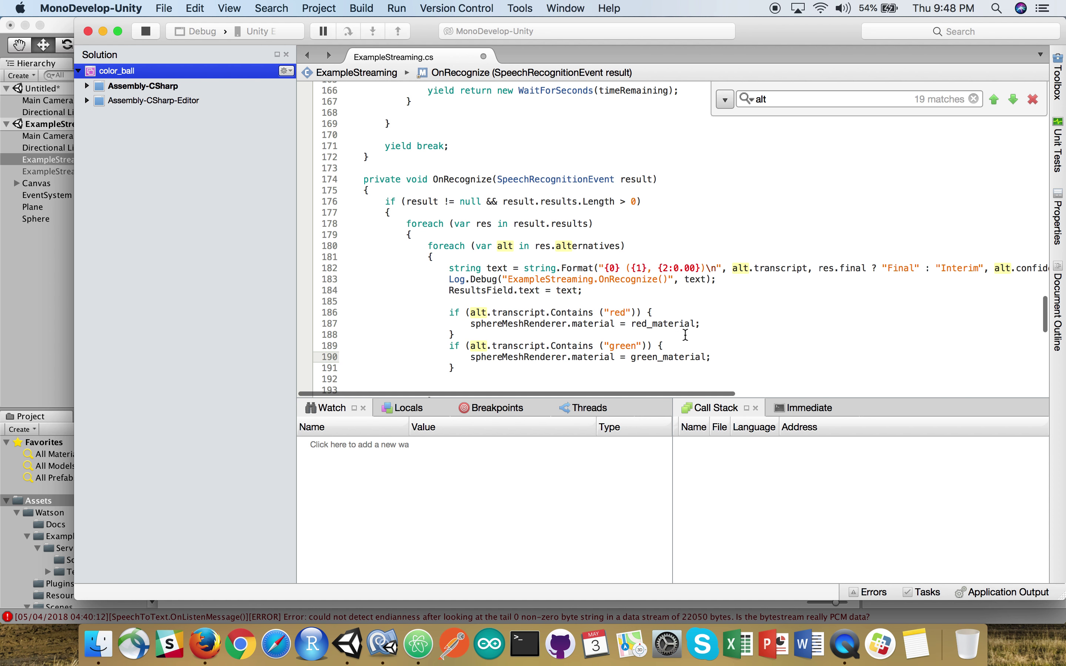
scroll(685, 335, up, 20)
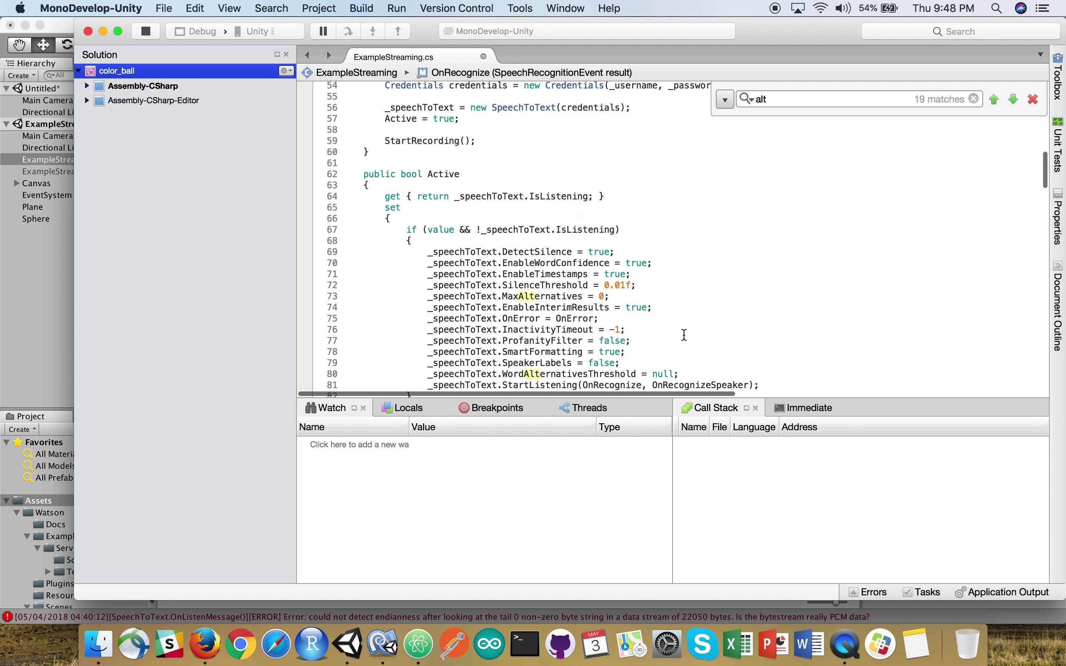
scroll(632, 325, down, 6)
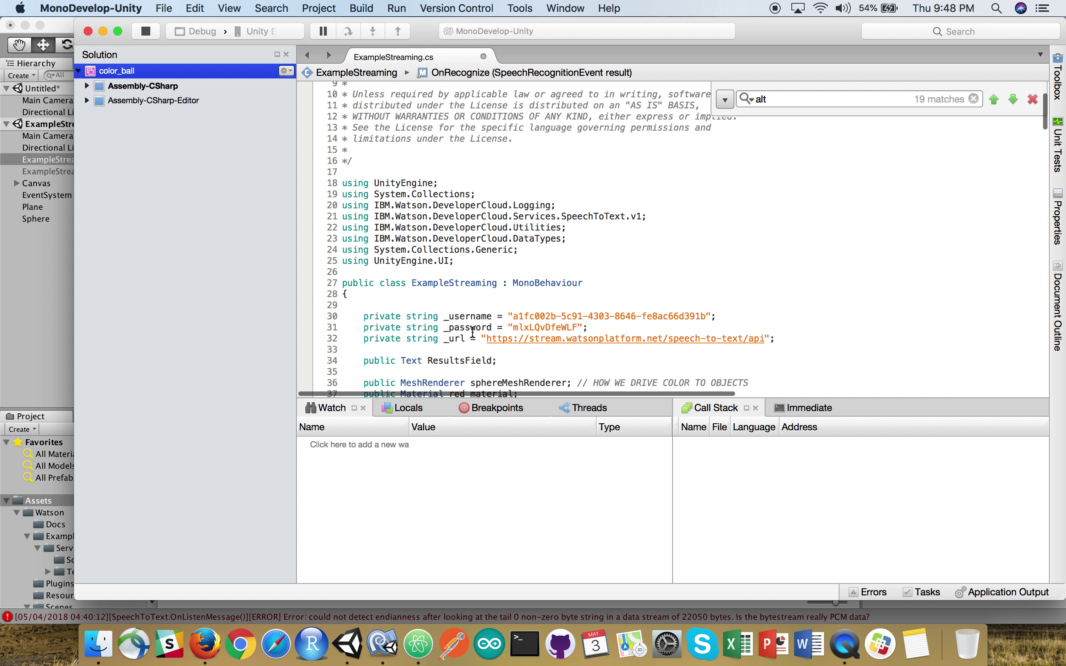
double_click(467, 303)
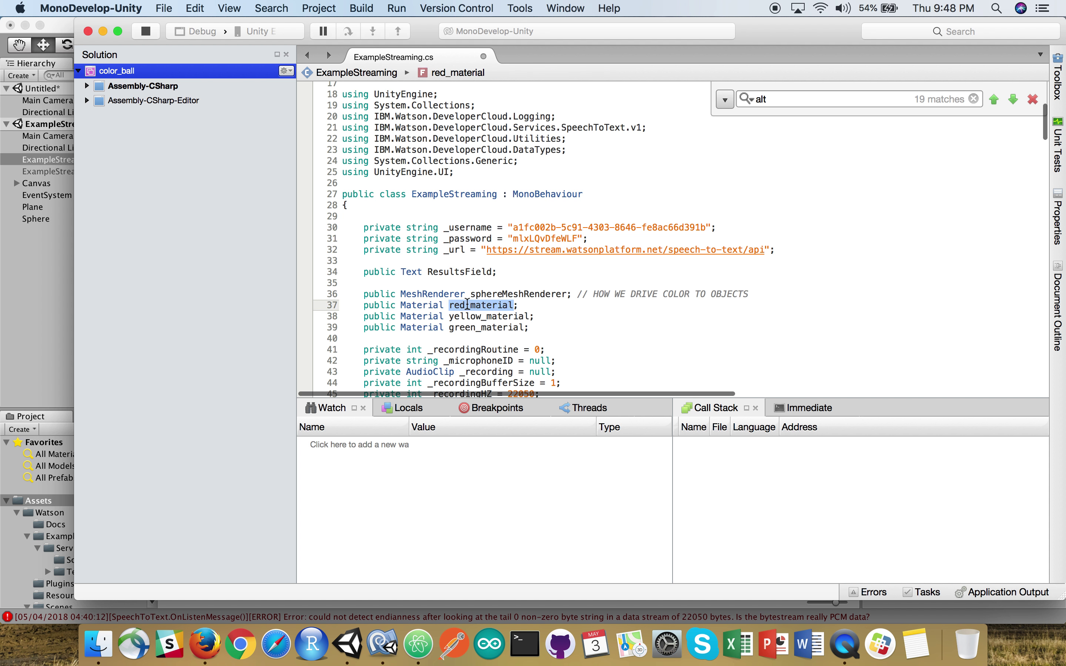
double_click(470, 326)
scroll(546, 316, down, 15)
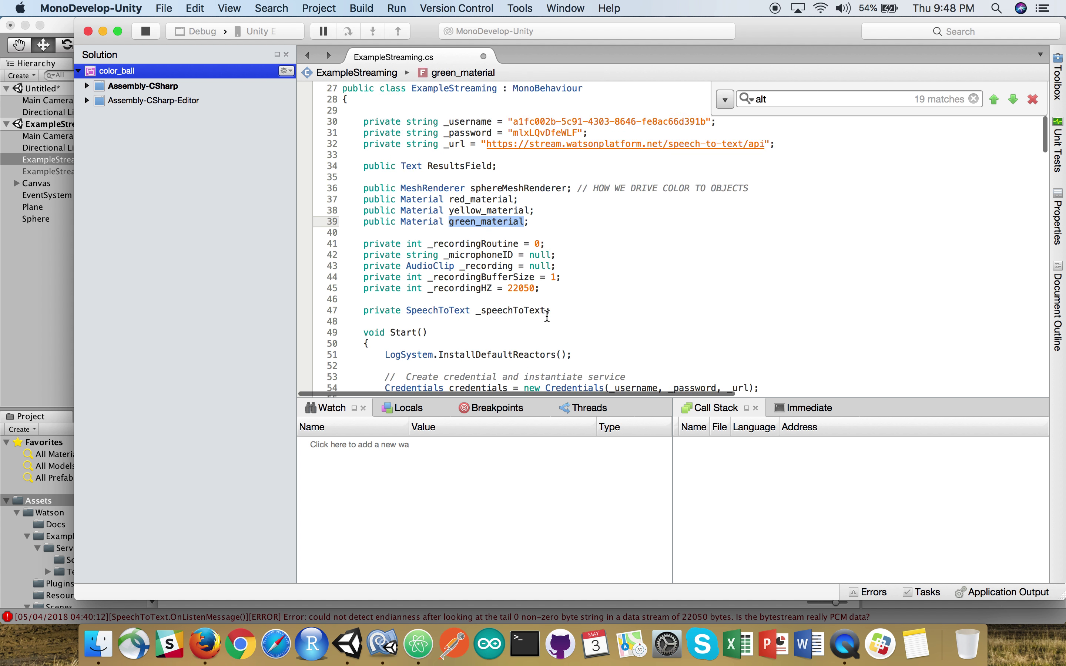
scroll(547, 316, down, 20)
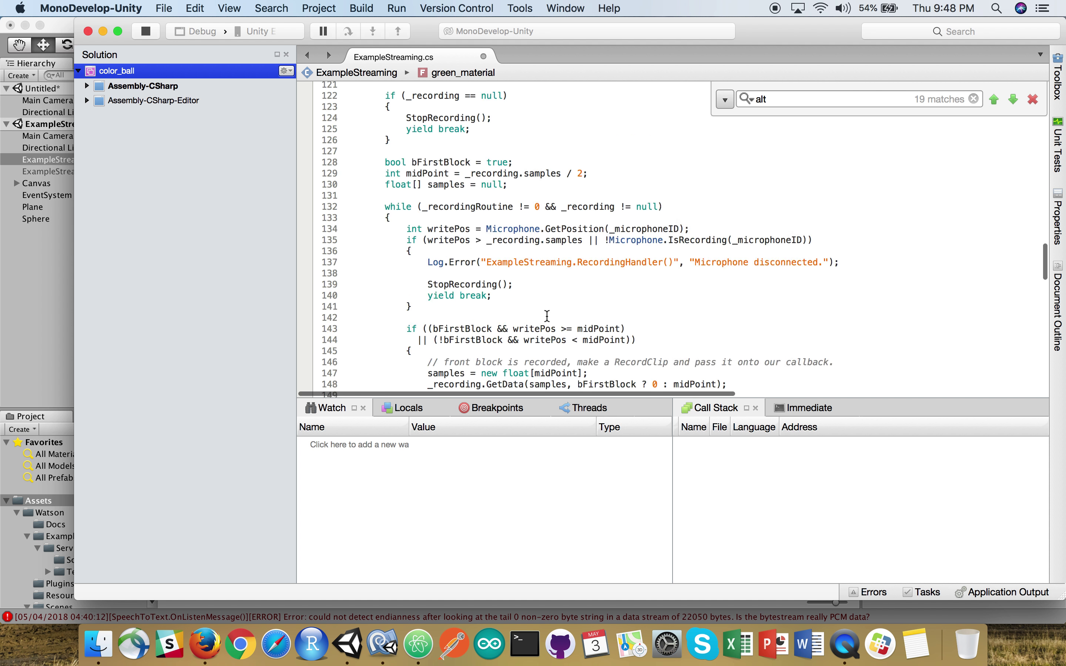
scroll(547, 317, down, 3)
scroll(547, 316, up, 7)
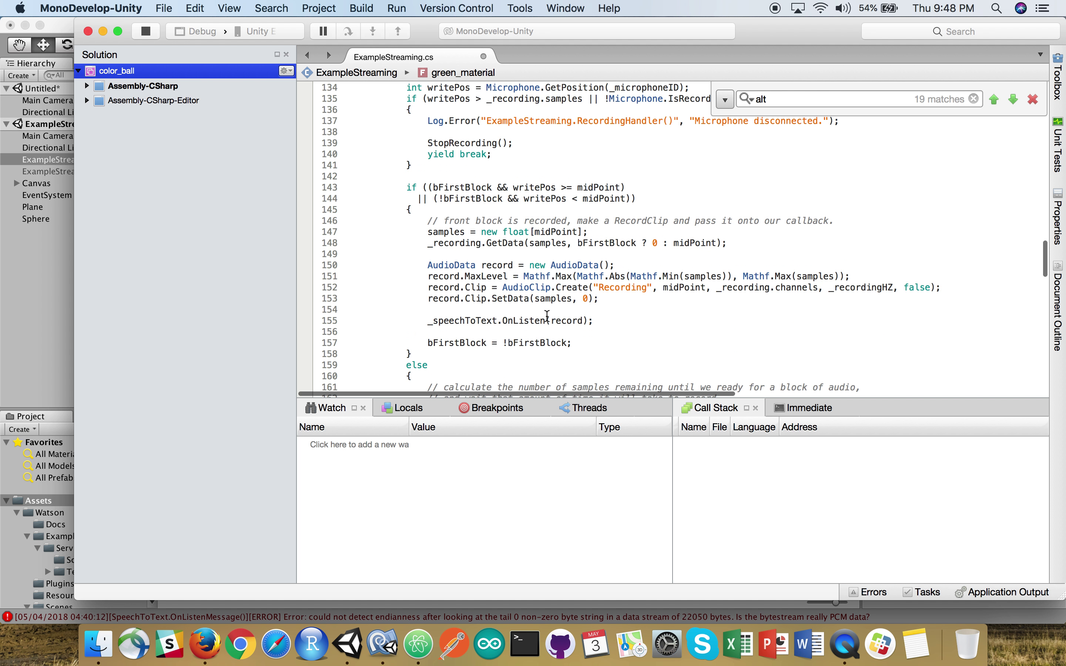
scroll(547, 317, up, 1)
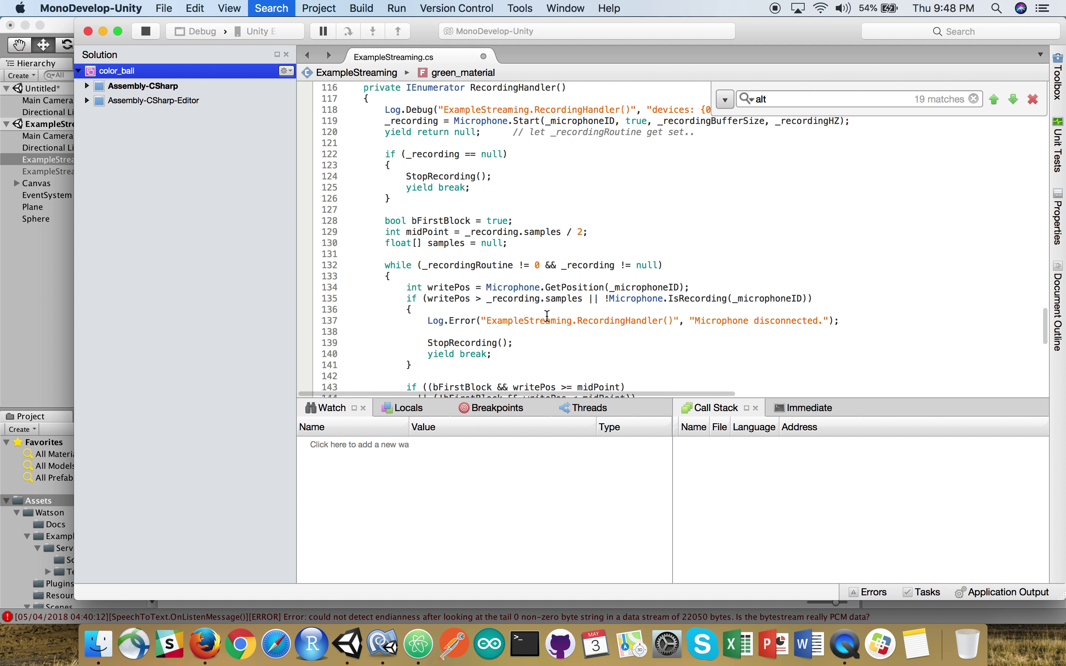
text(green)
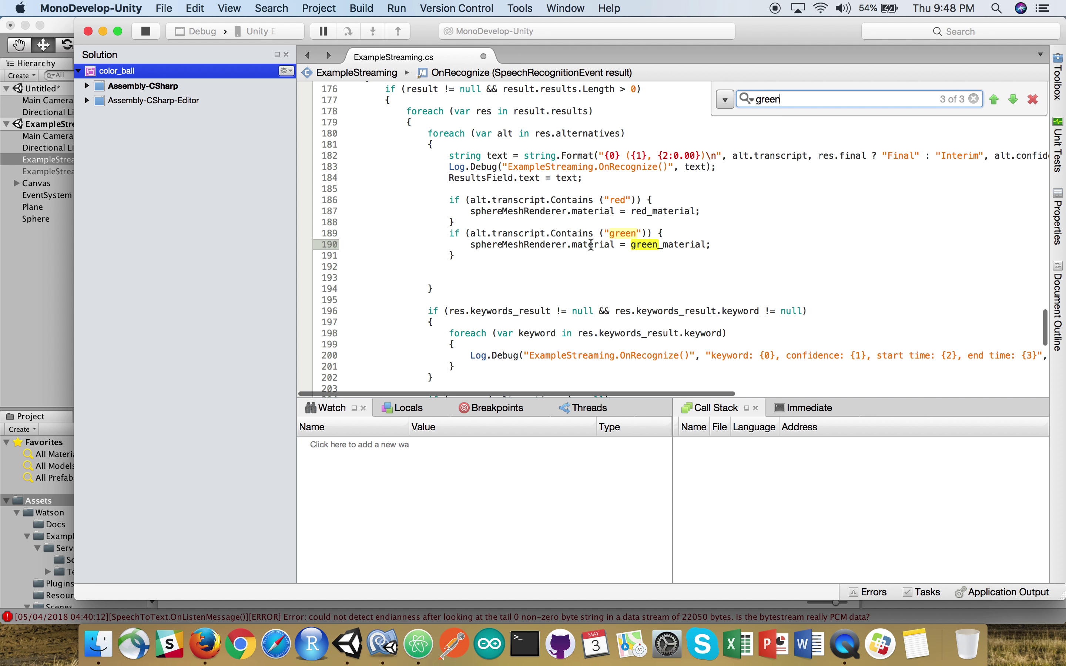
click(576, 233)
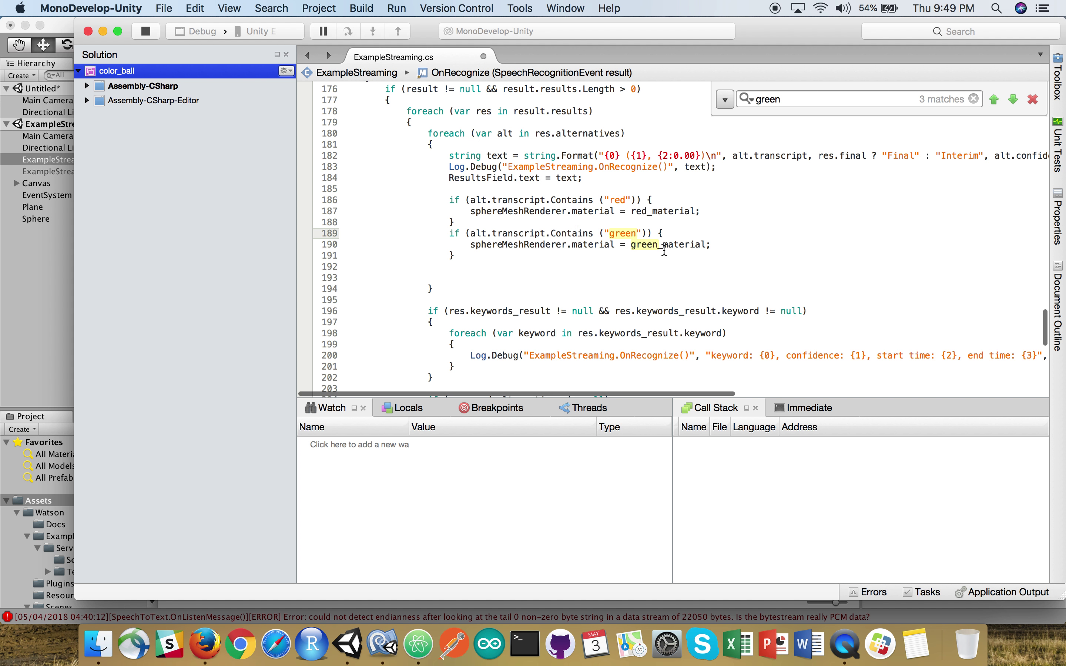
click(644, 259)
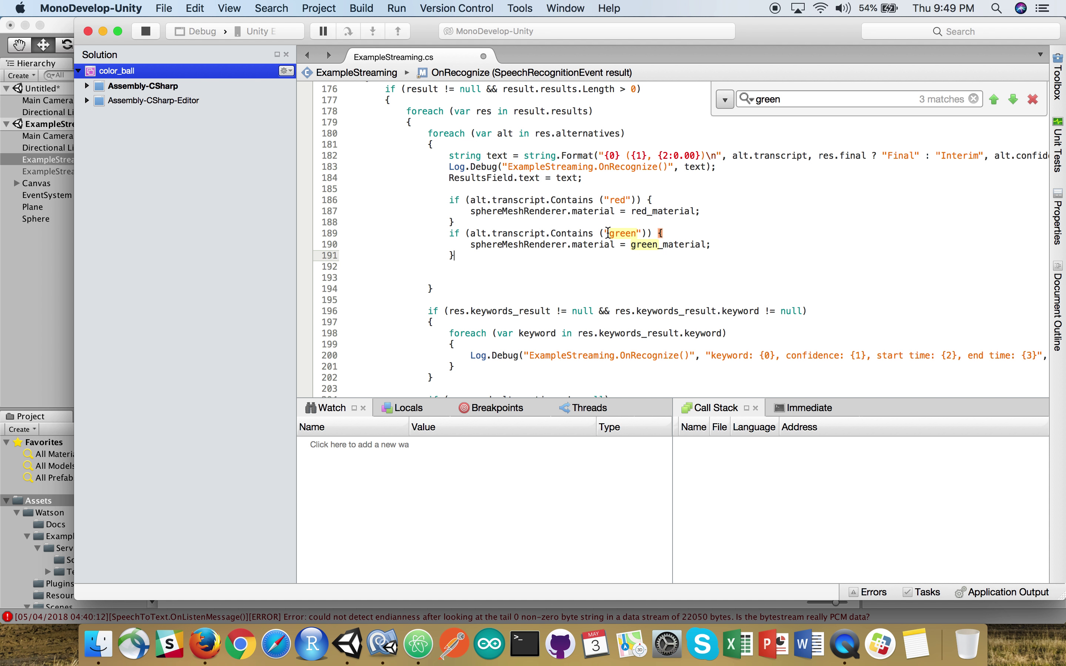
key(super+s)
click(21, 301)
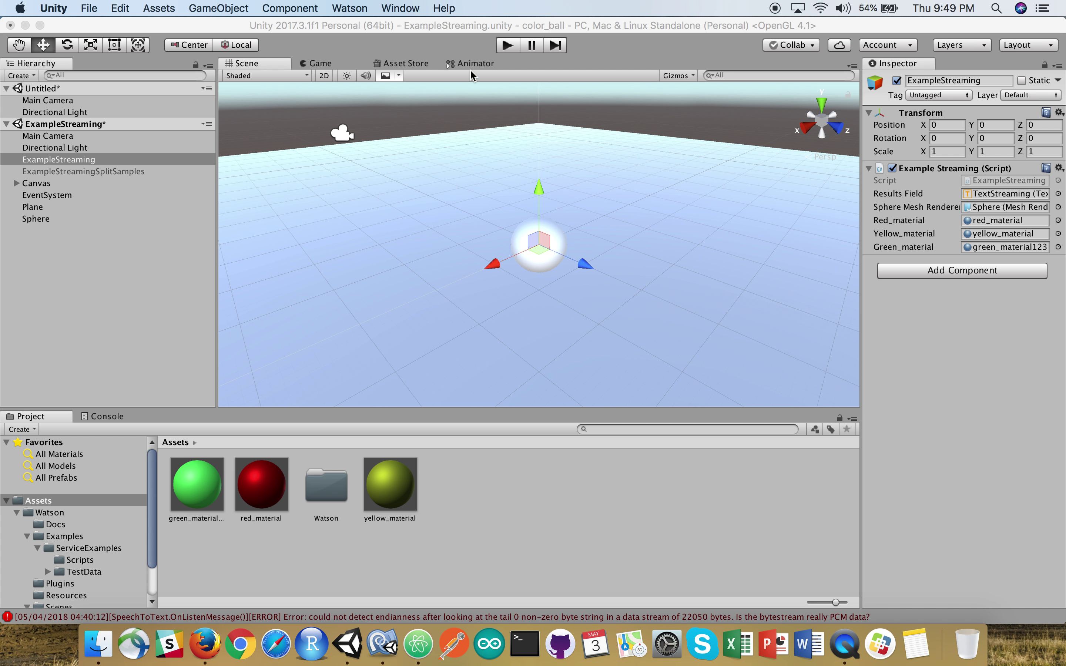
Run the scene in Unity, read the console errors, and return to the script at line 194.
click(994, 229)
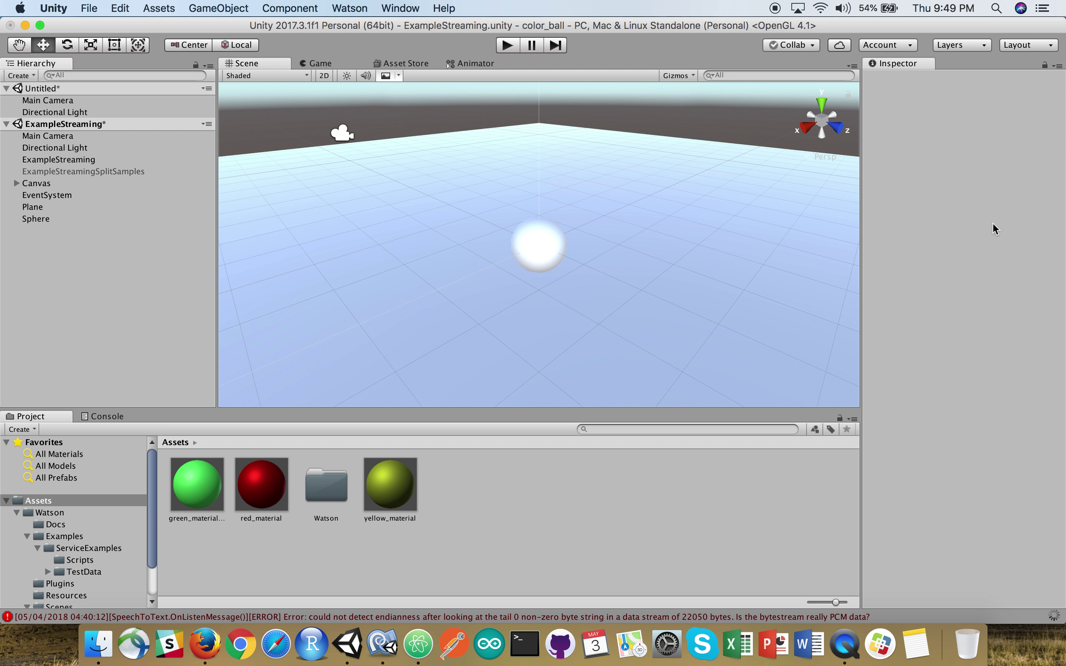
click(503, 48)
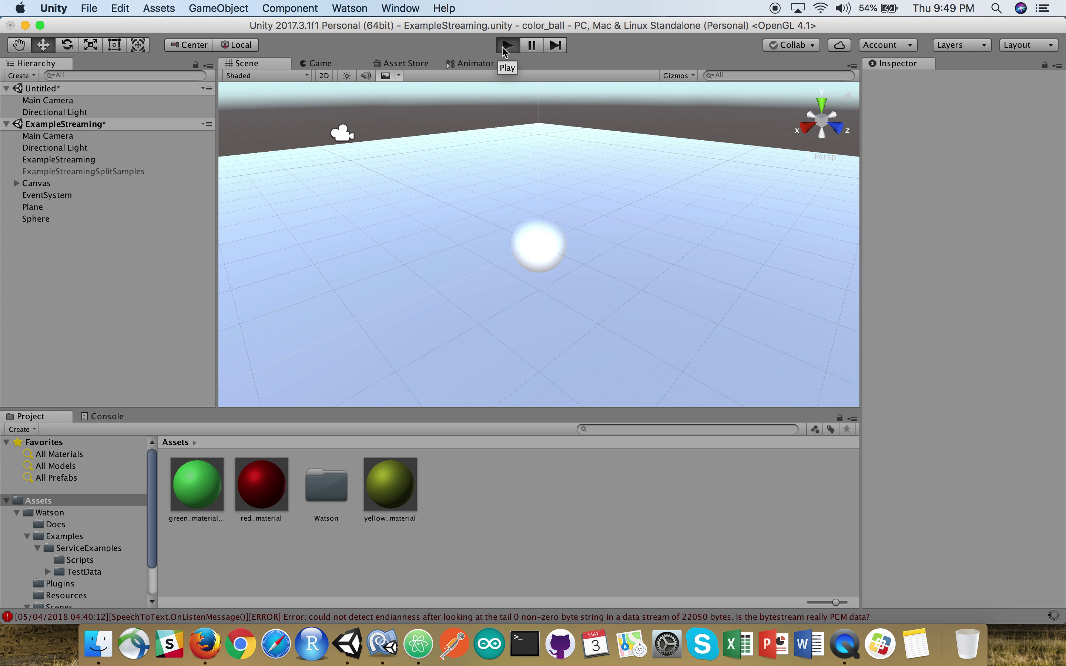
click(502, 47)
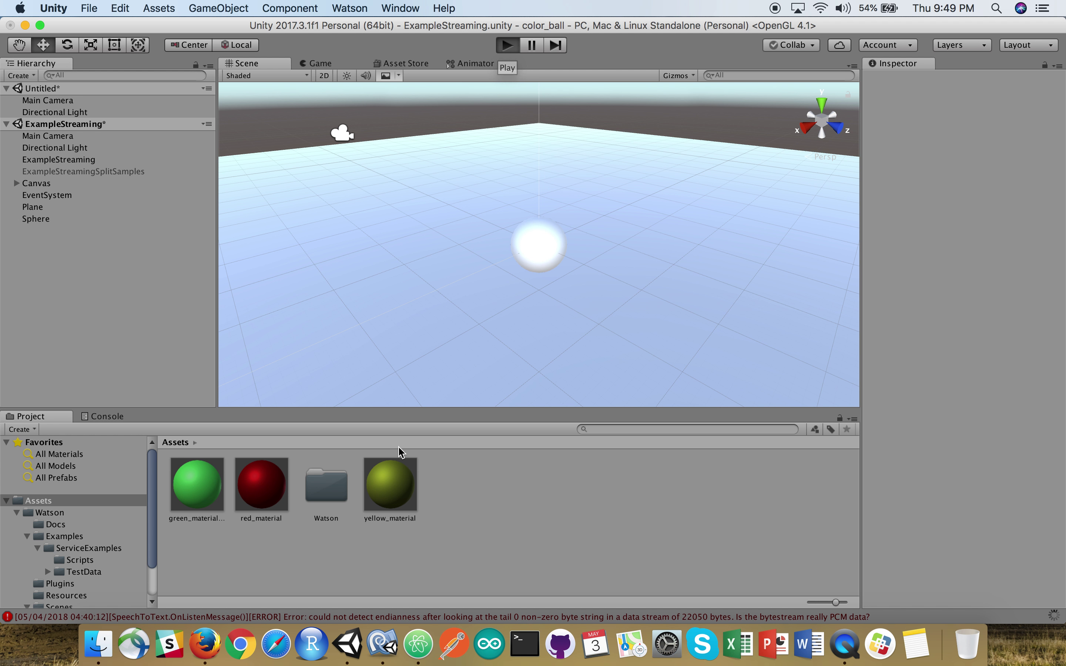
click(414, 616)
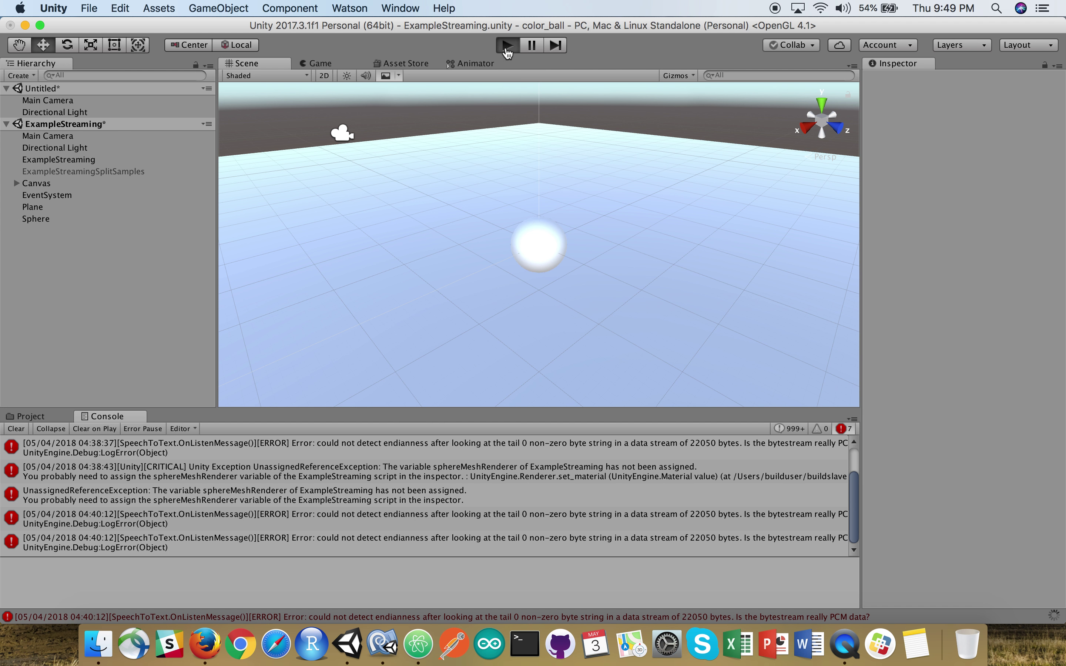
key(super+Tab)
key(super+Tab)
key(super+Tab)
key(super+Tab)
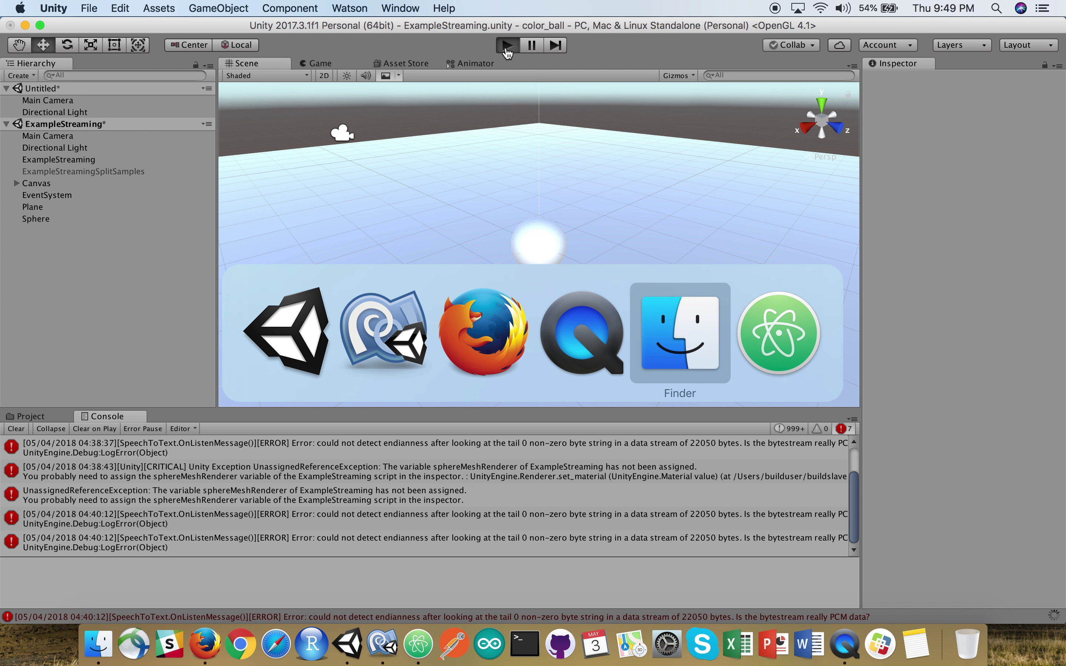
key(super+shift+Tab)
key(super+shift+Tab)
key(super+shift+Tab)
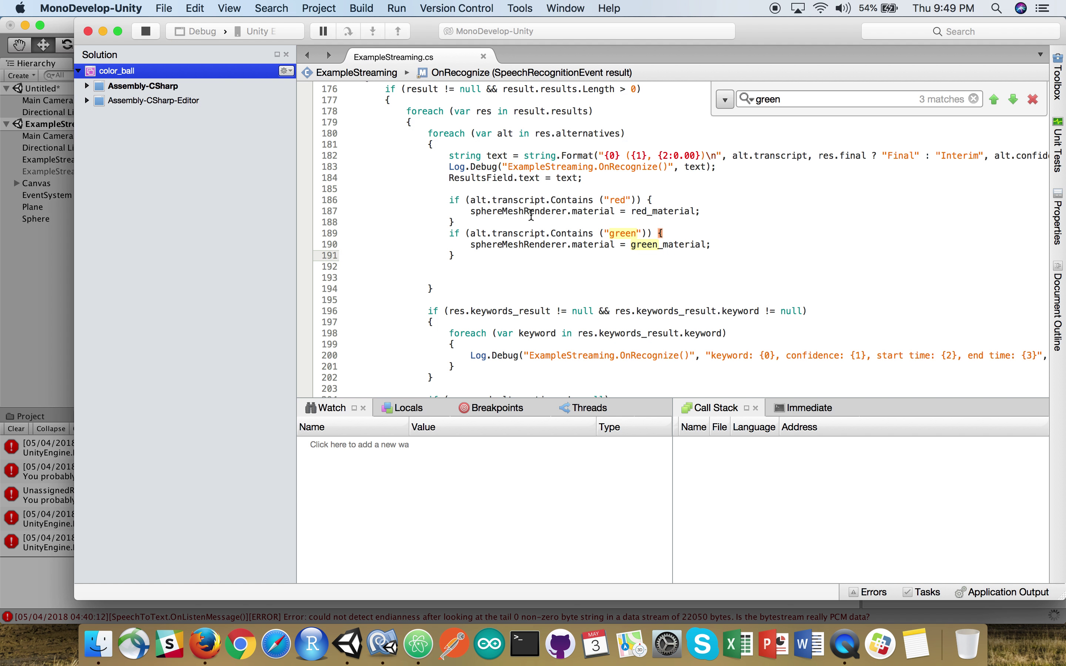
click(444, 288)
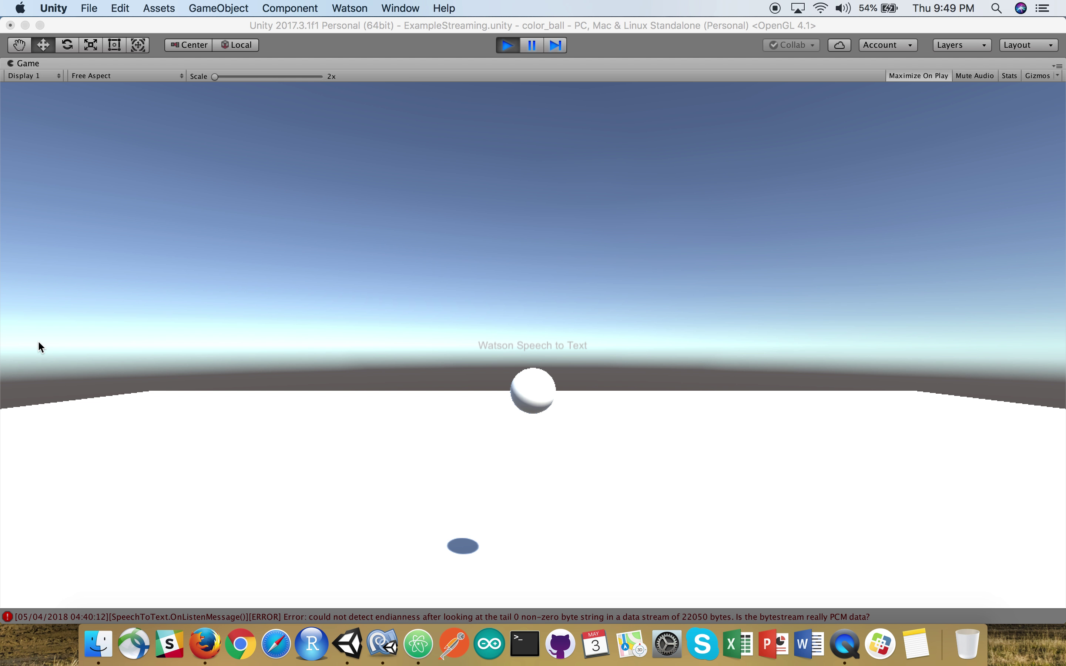
Restart the scene, say 'red' so the sphere turns red, then switch to Firefox.
key(super+p)
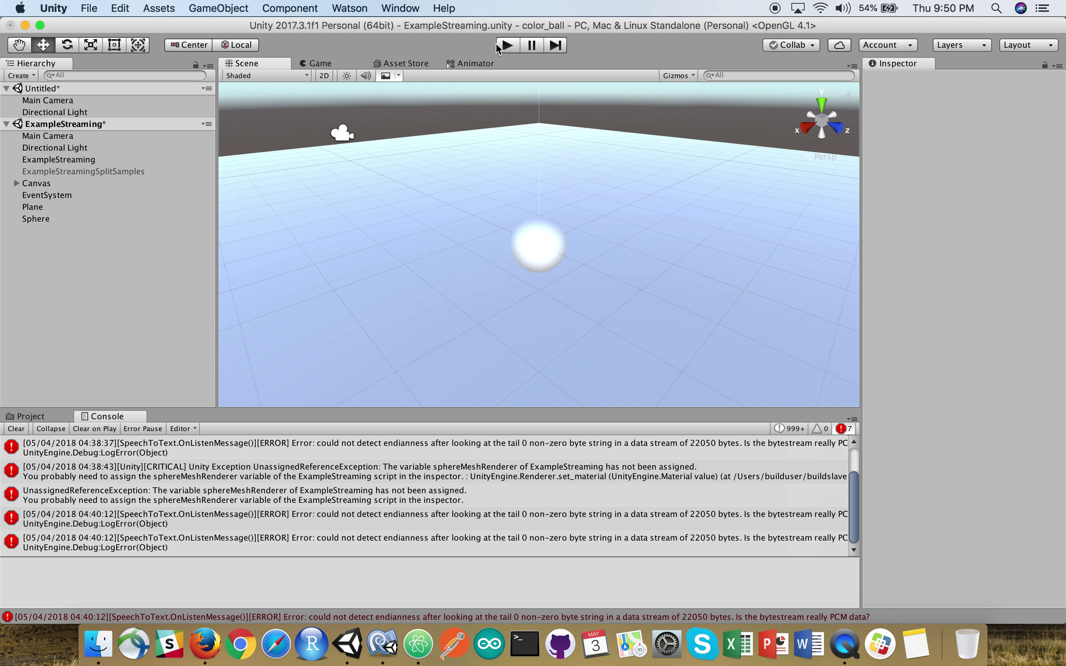
click(507, 45)
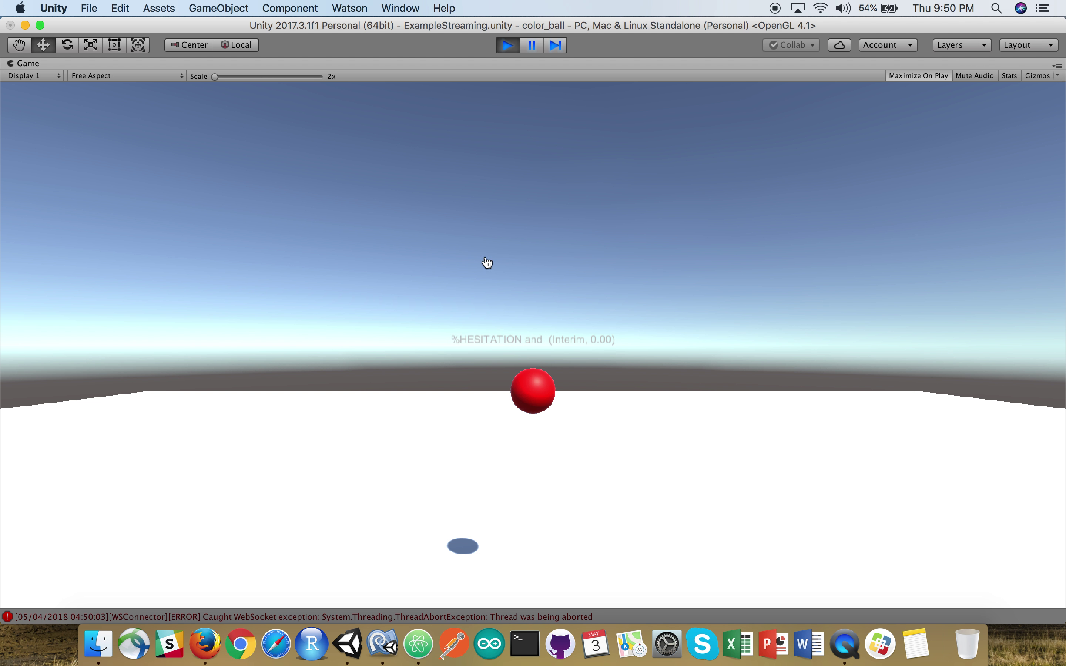
key(super+Tab)
key(super+Tab)
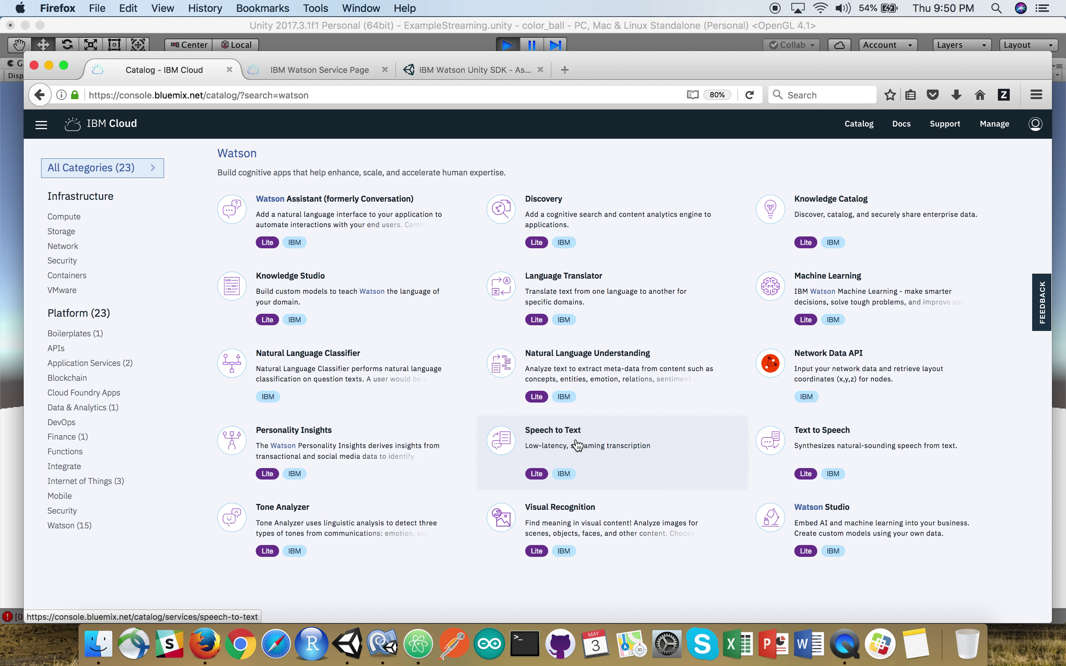
Compare the Watson Unity SDK store page and IBM Cloud catalog against the ExampleStreaming script.
click(459, 70)
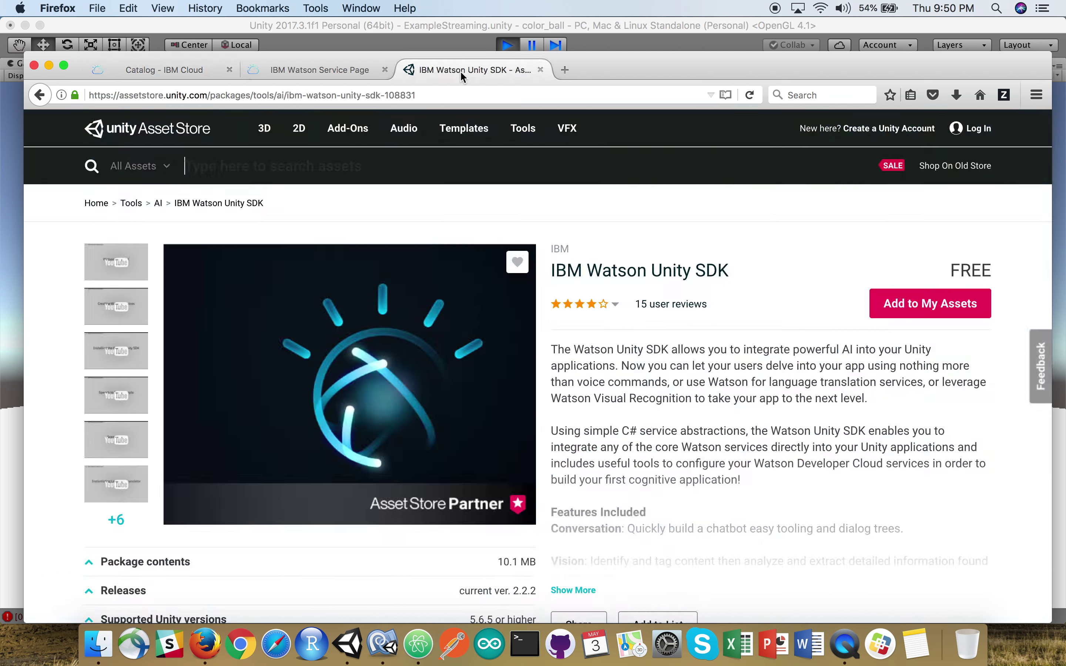
key(super+Tab)
key(Tab)
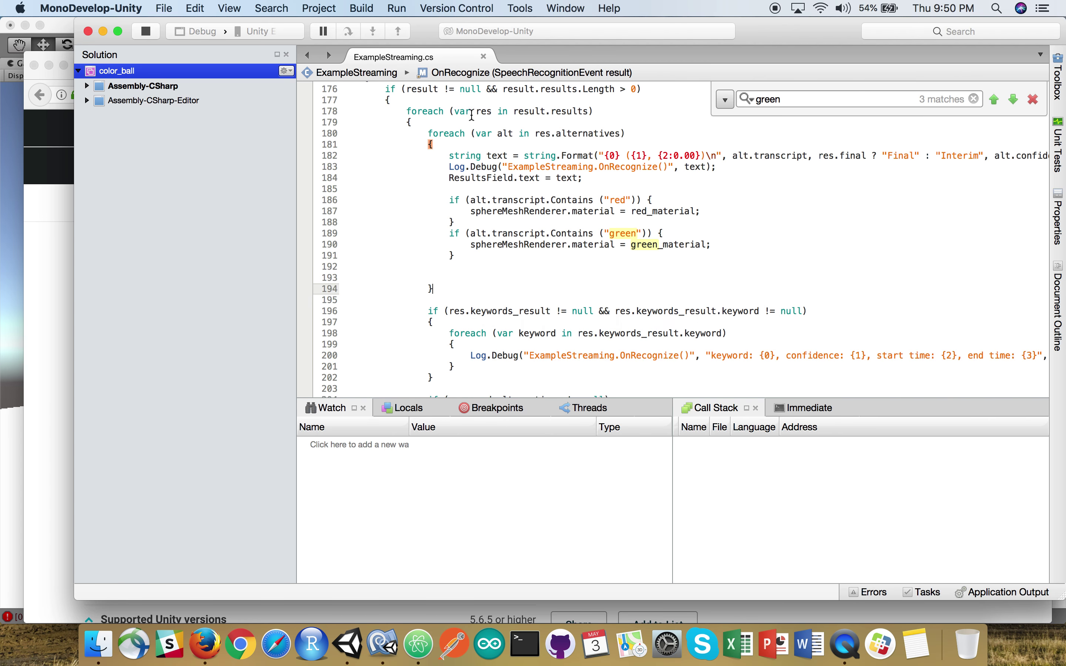
click(565, 273)
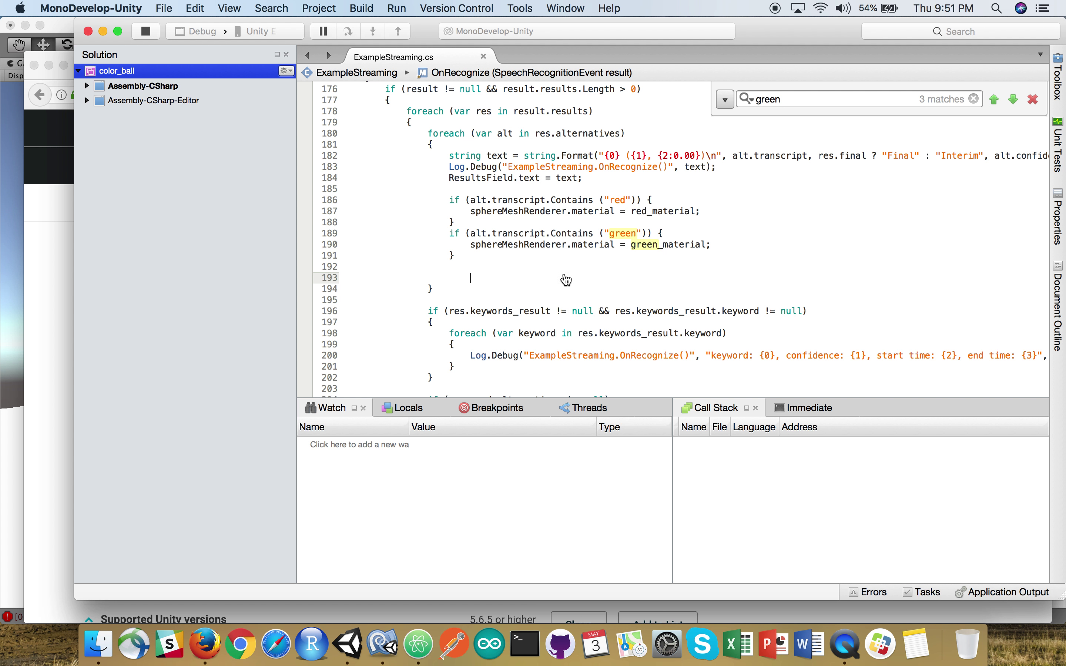
key(super+Tab)
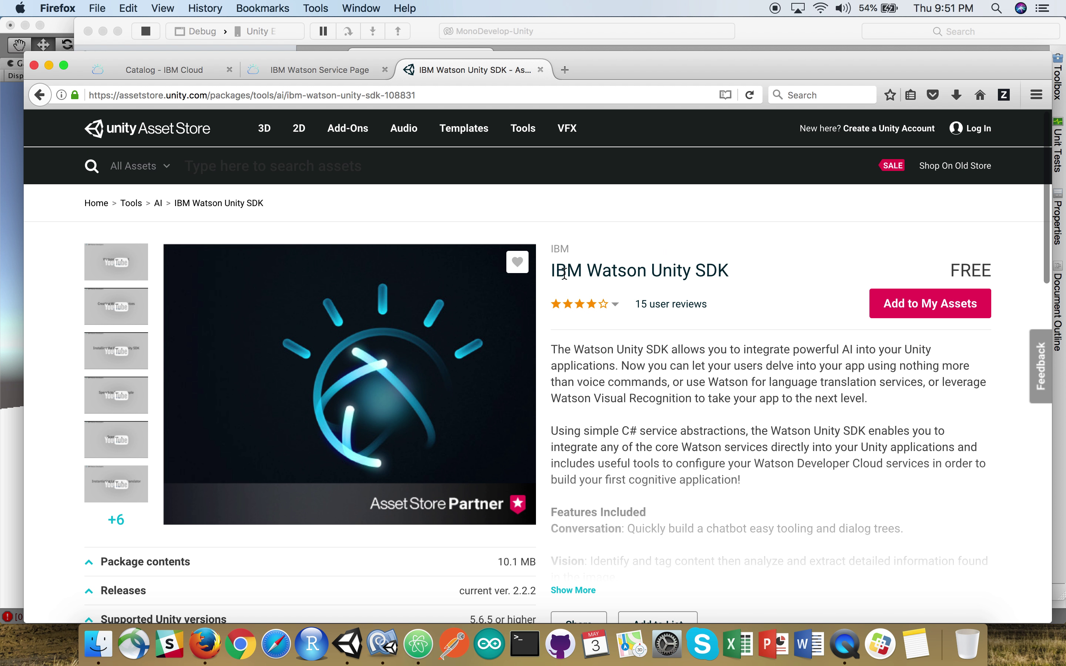
click(170, 68)
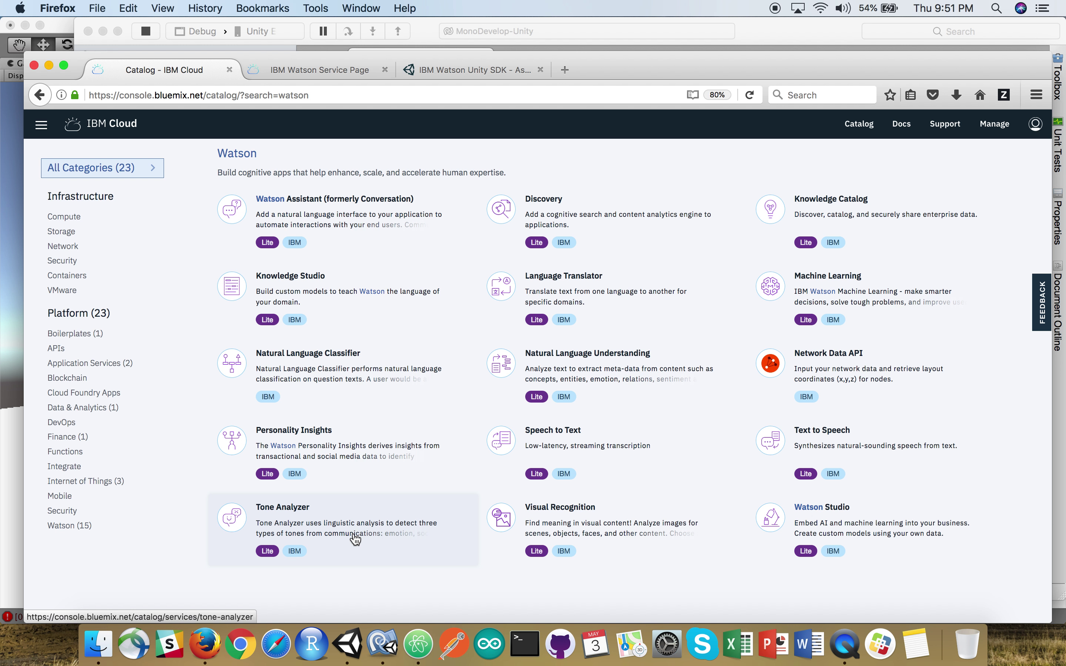
key(super+Tab)
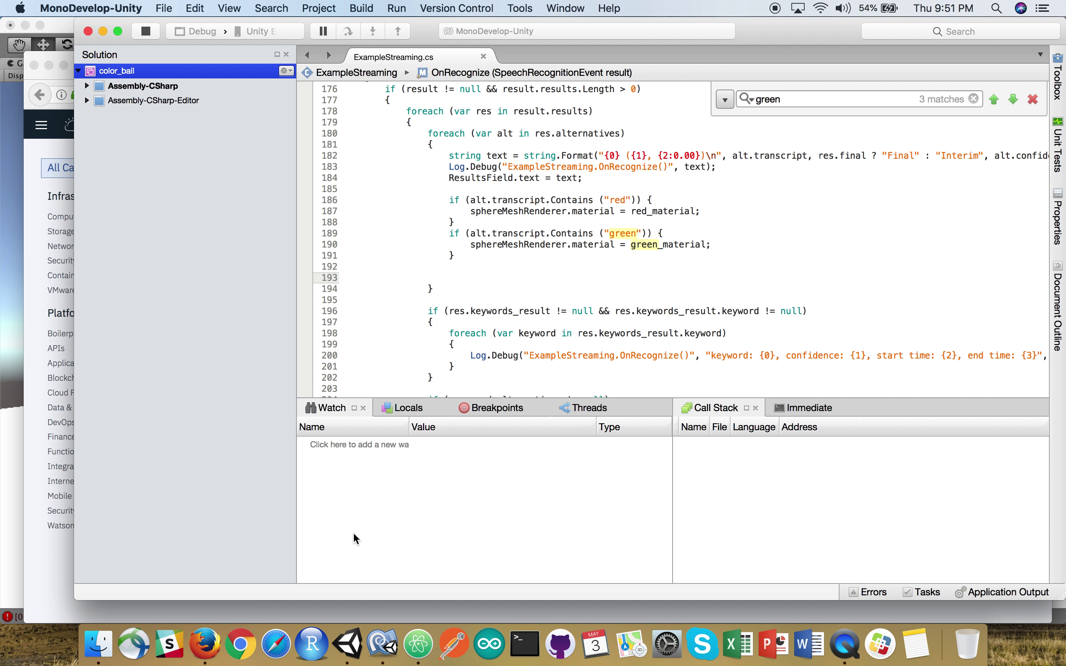
Review the service credential lines 30–32 and the sphereMeshRenderer and material declarations.
scroll(501, 250, up, 6)
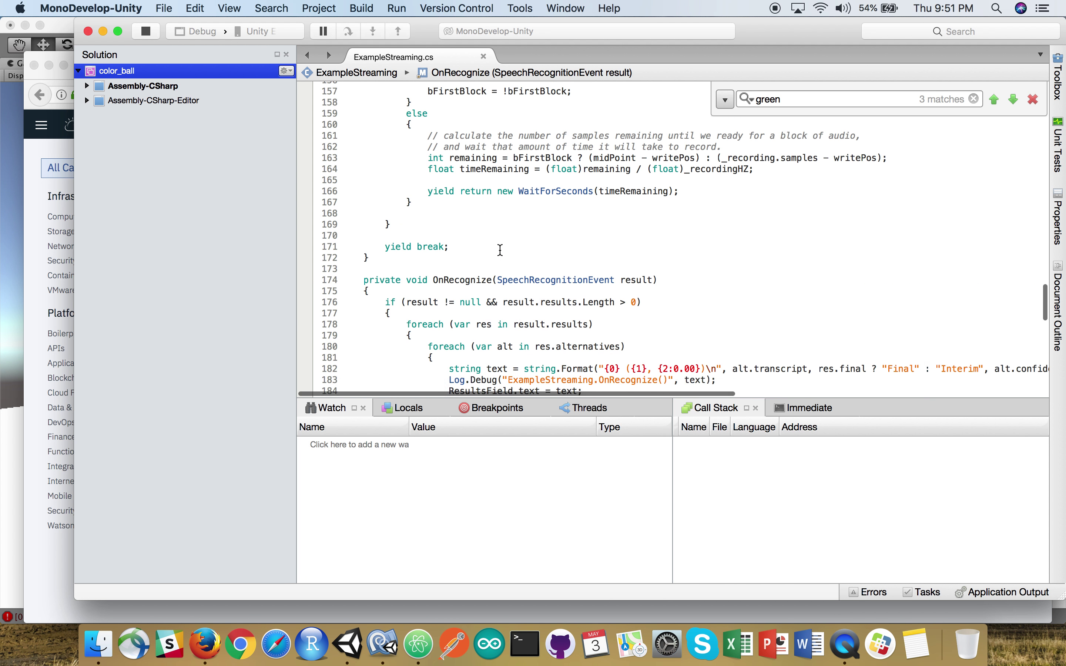
scroll(500, 250, up, 20)
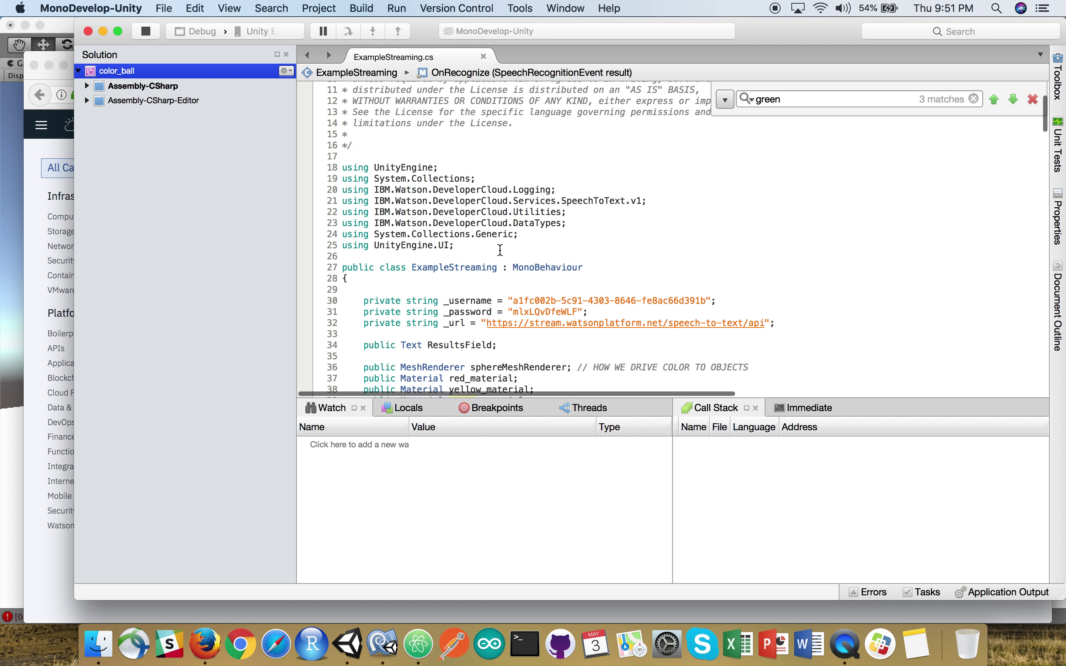
scroll(500, 250, up, 2)
scroll(440, 273, down, 2)
drag(363, 301, 374, 301)
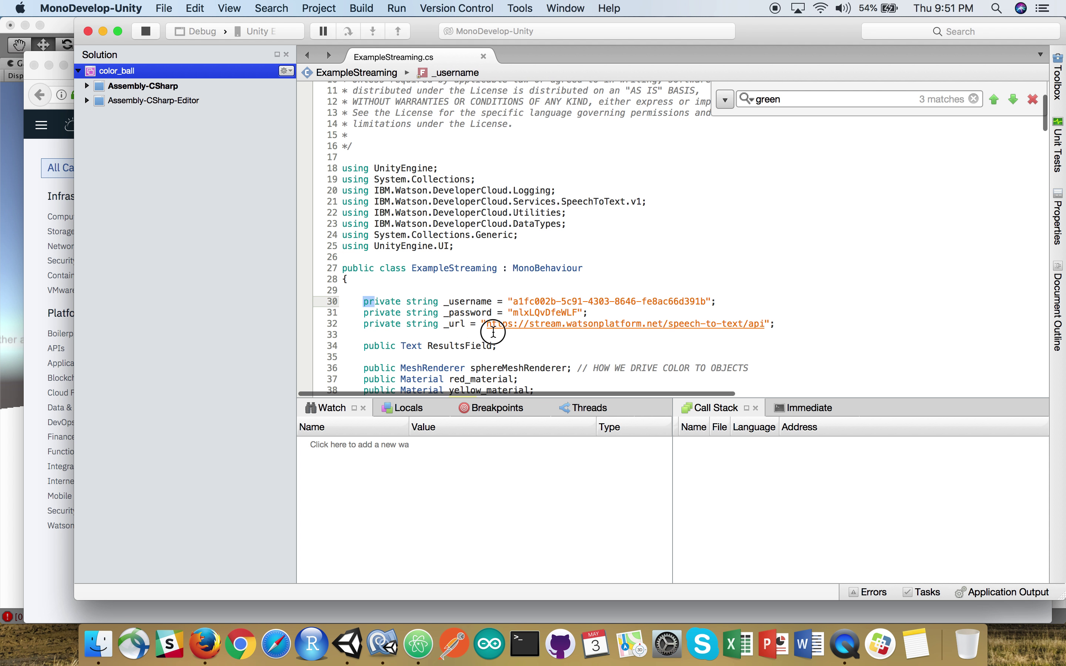
drag(494, 333, 808, 330)
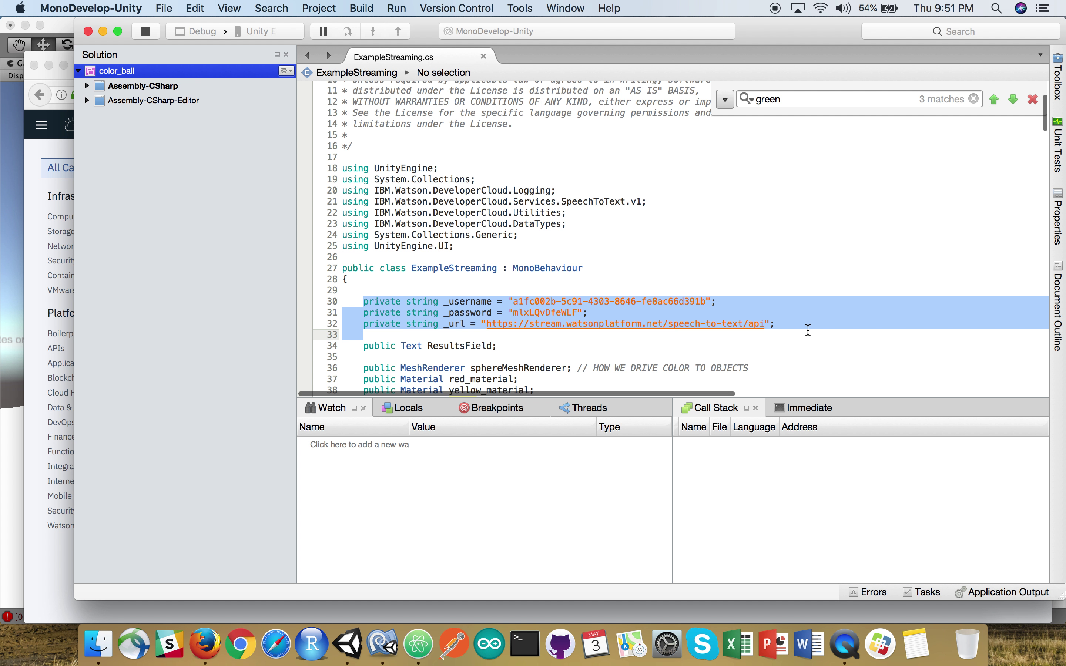
scroll(808, 330, down, 3)
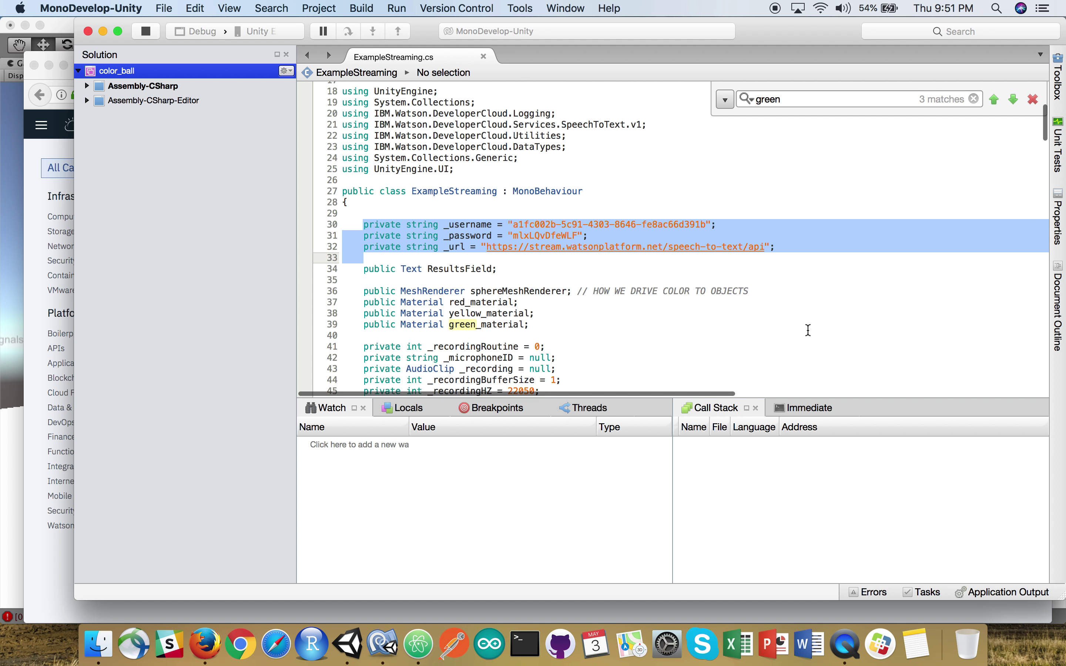
drag(550, 328, 343, 292)
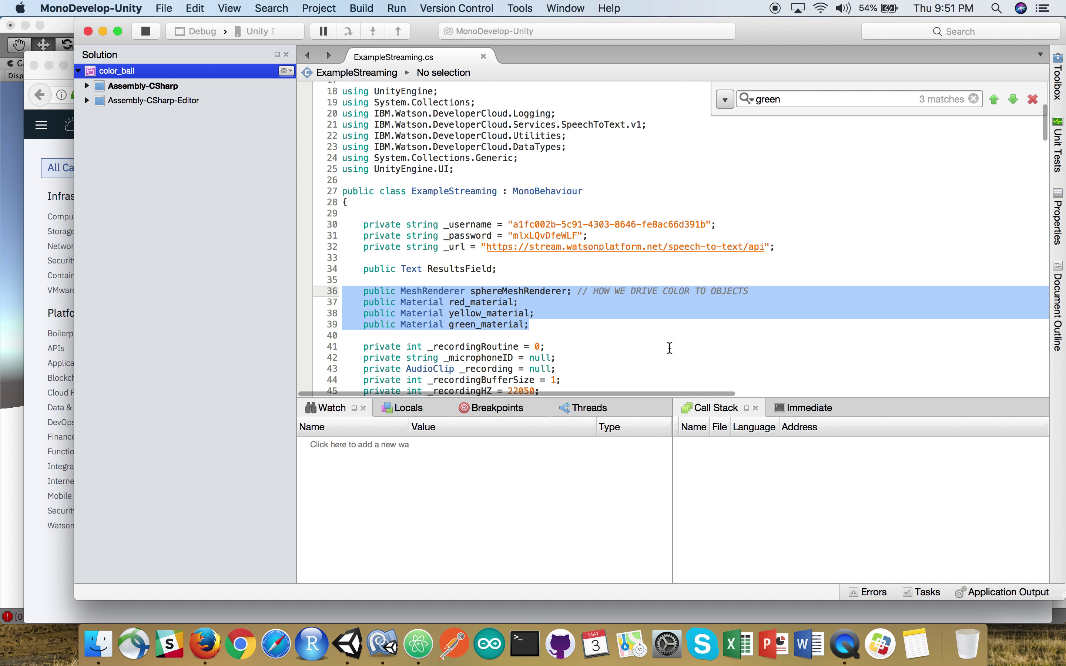
Find 'red' and highlight the red and green checks on lines 185–192, then return to Unity's running scene.
scroll(669, 347, down, 2)
scroll(670, 348, down, 20)
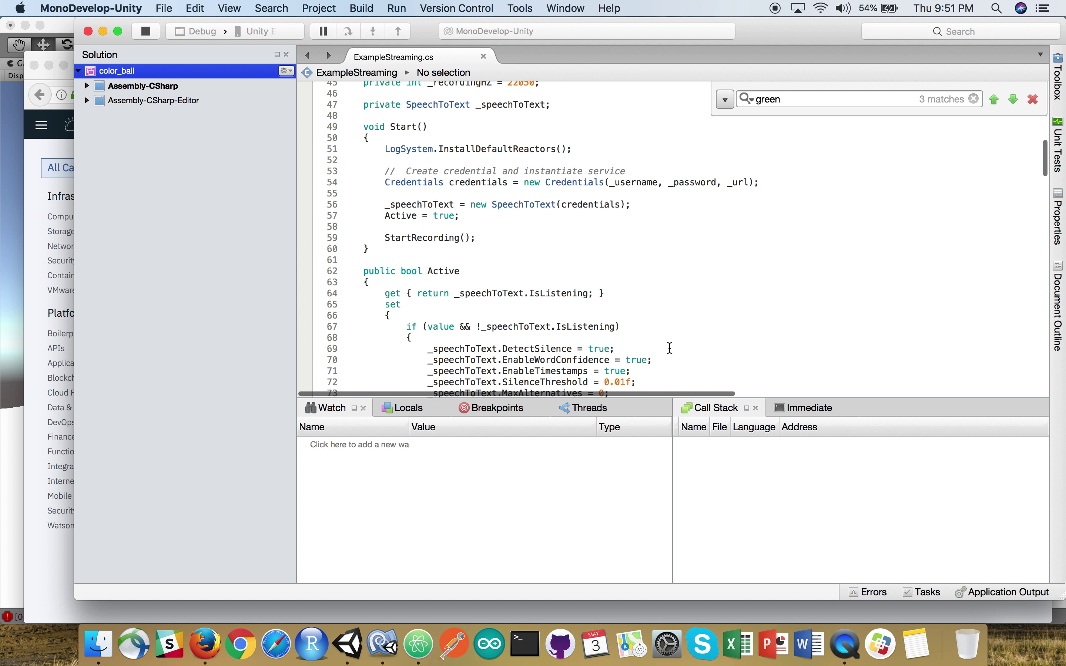
scroll(670, 347, down, 14)
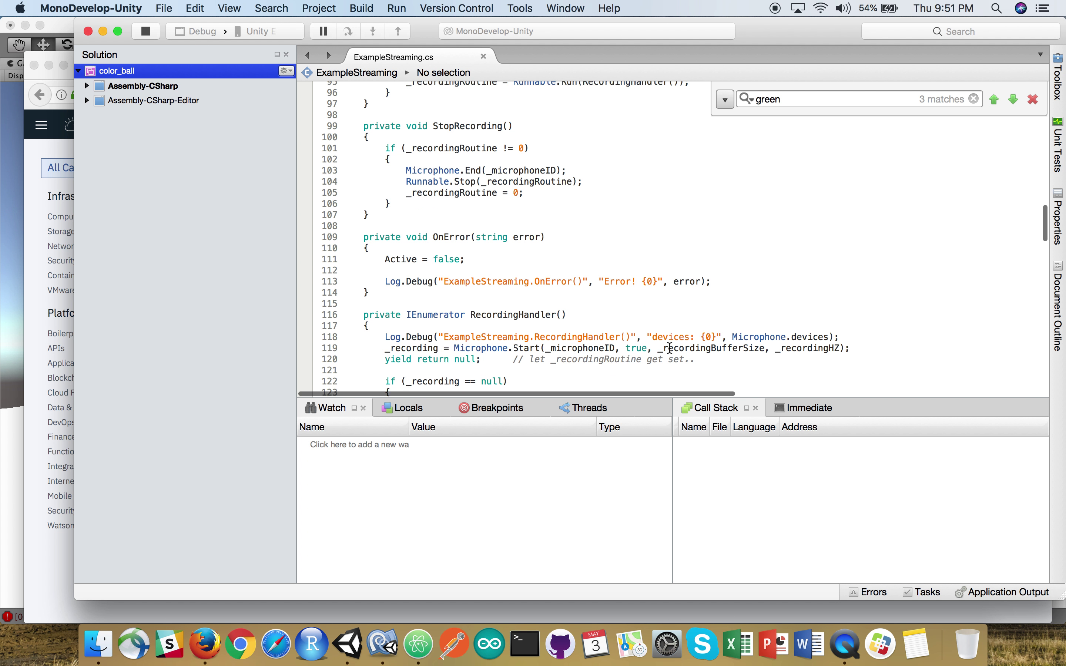
scroll(670, 347, down, 8)
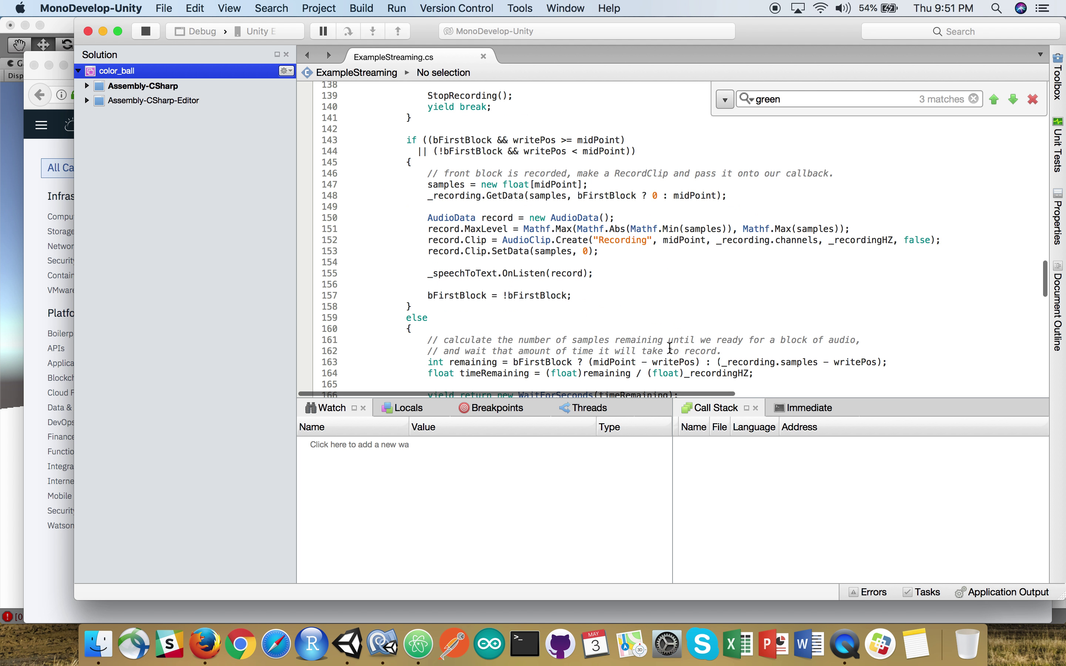
key(cmd+f)
text(red)
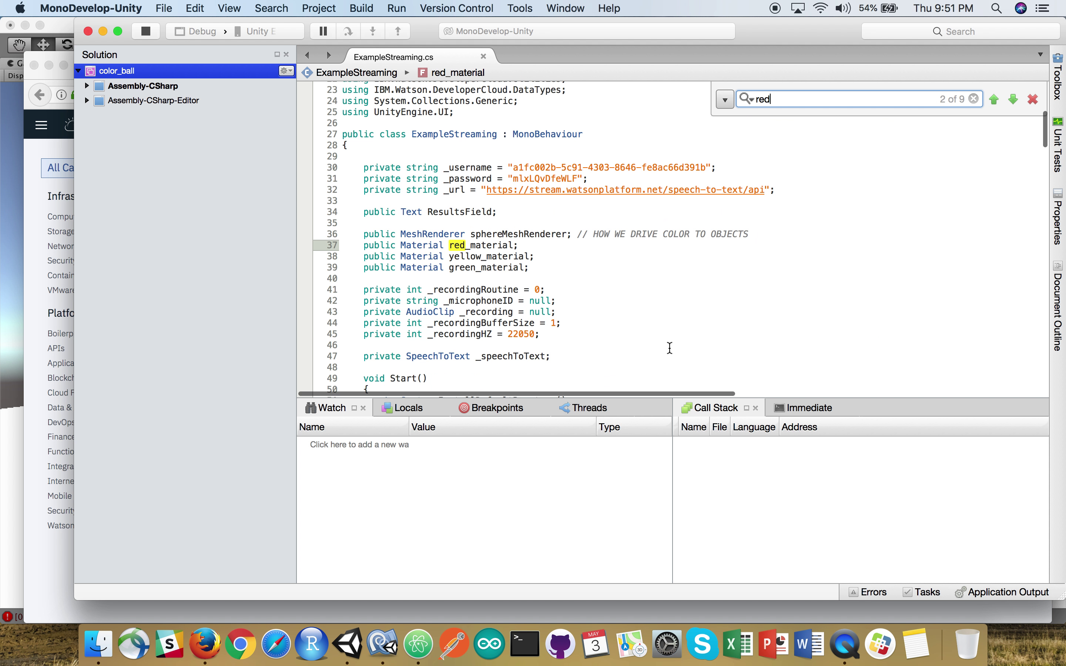
key(Return)
key(Return)
key(Return)
key(Return)
key(Return)
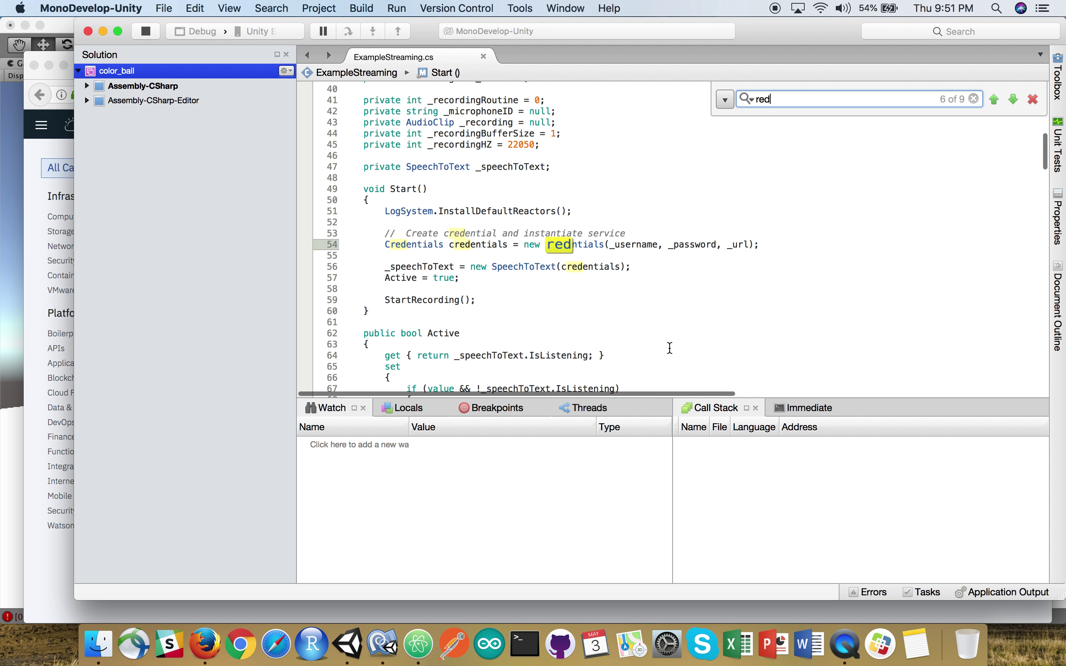
key(Return)
key(Return)
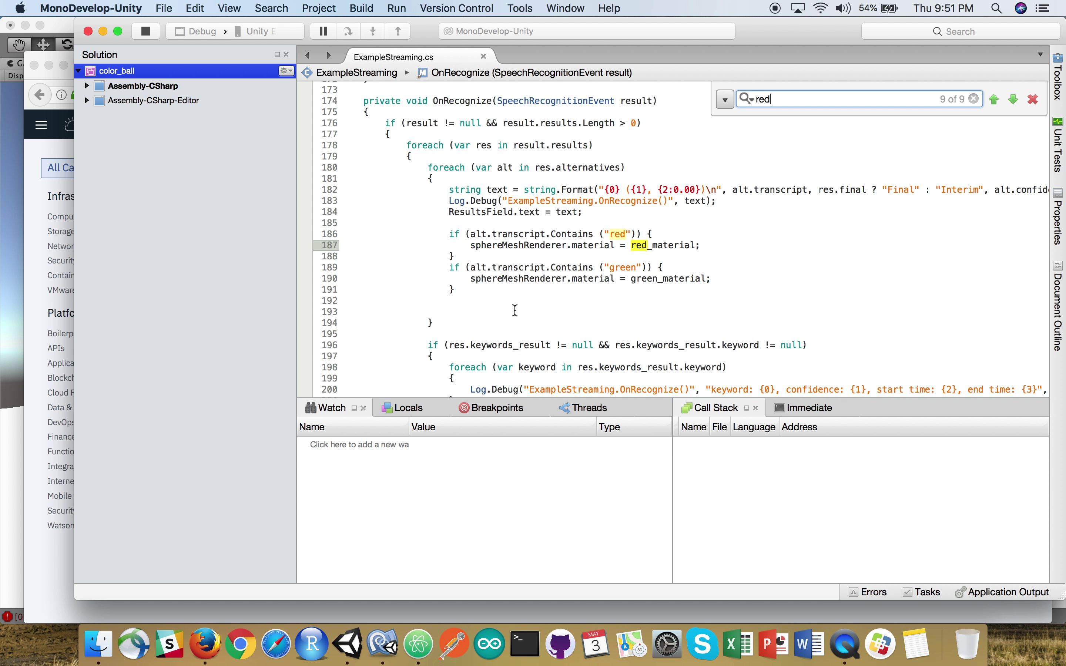
drag(484, 300, 392, 224)
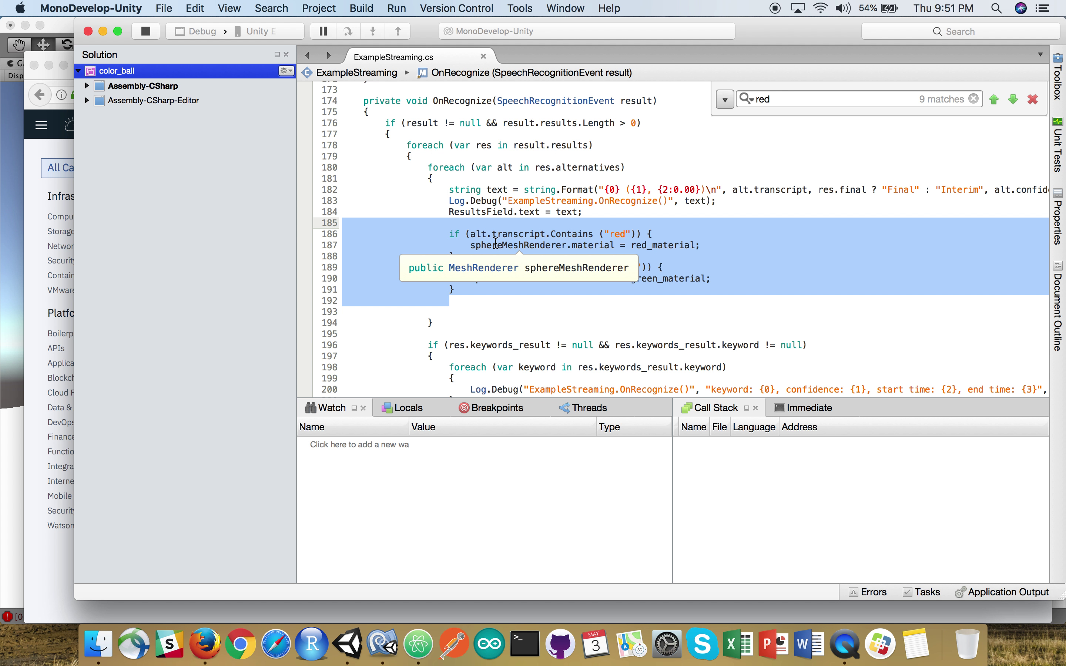
key(super+Tab)
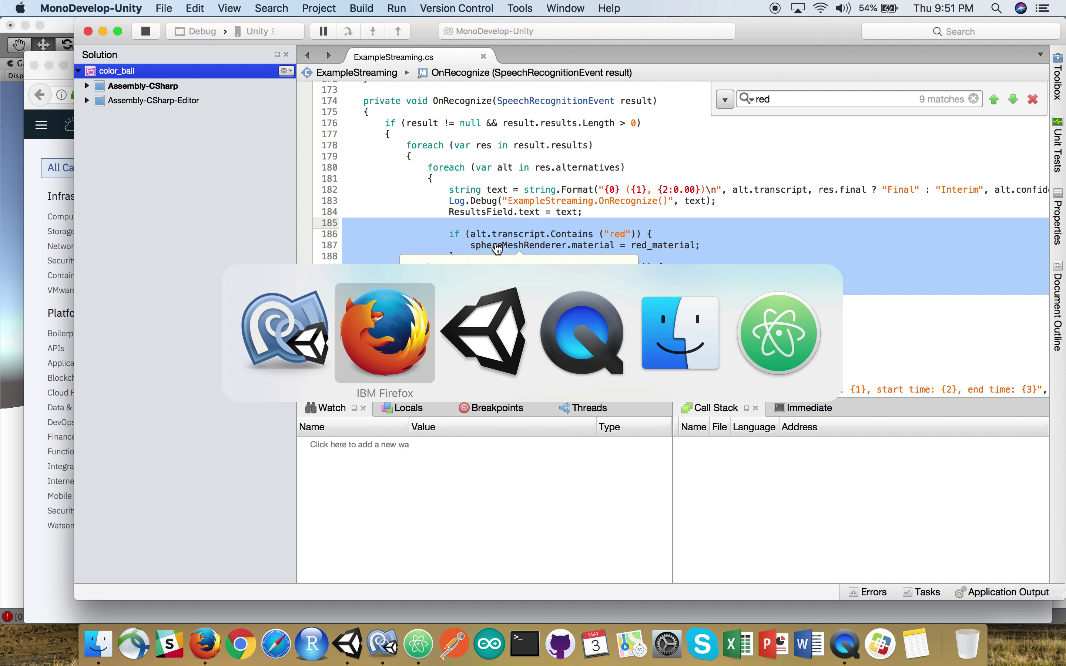
key(super+Tab)
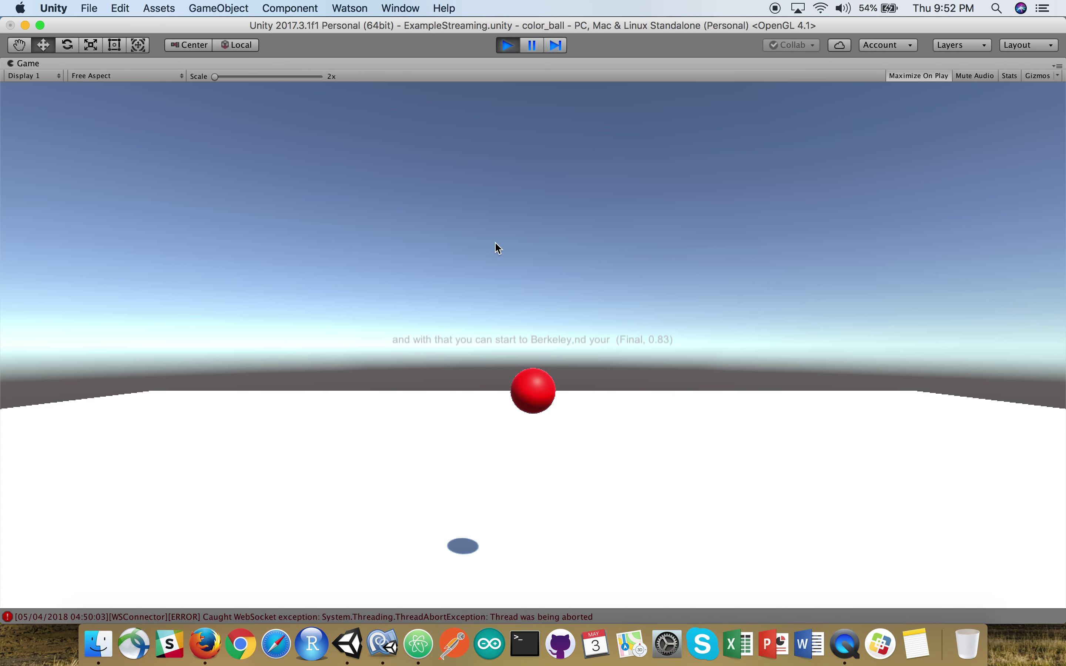